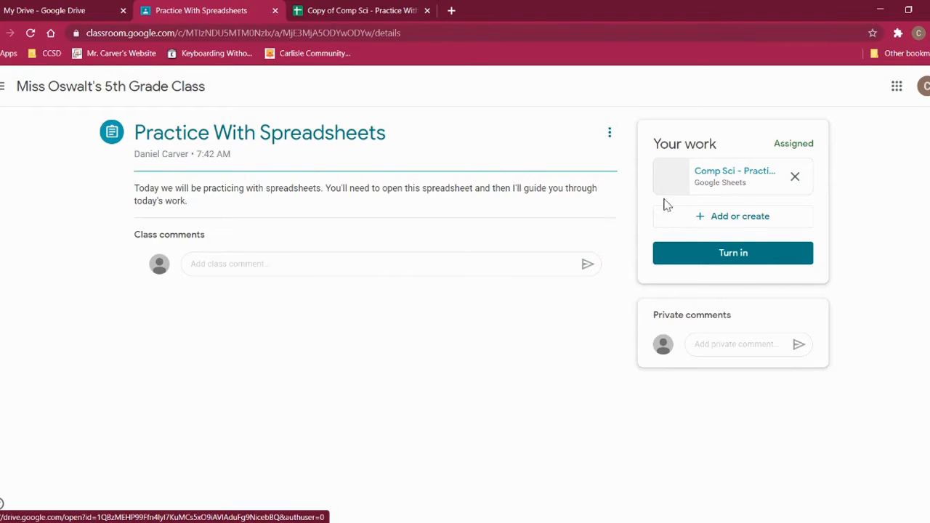
Switch to the Copy of Comp Sci - Practice With Spreadsheets file and examine the Calculator sheet's extent to its last column and row.
left_click(336, 14)
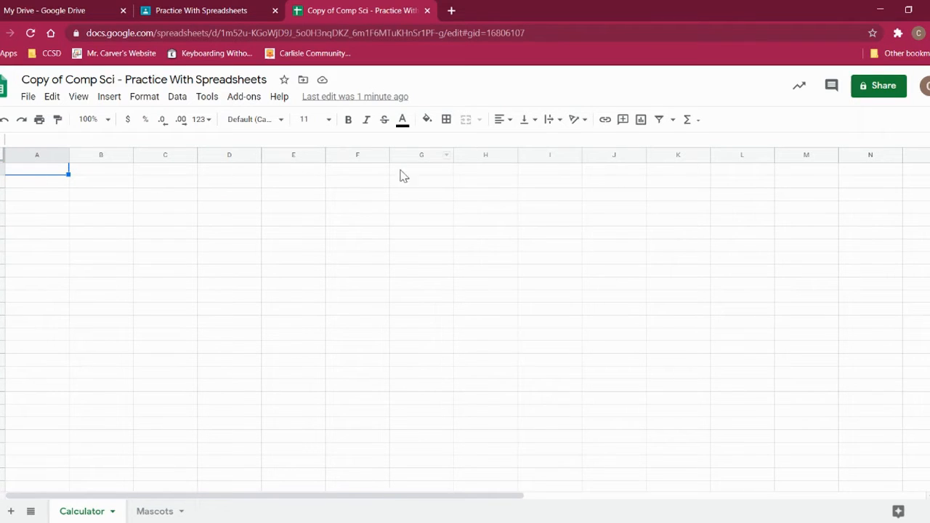
left_click_drag(376, 495, 781, 495)
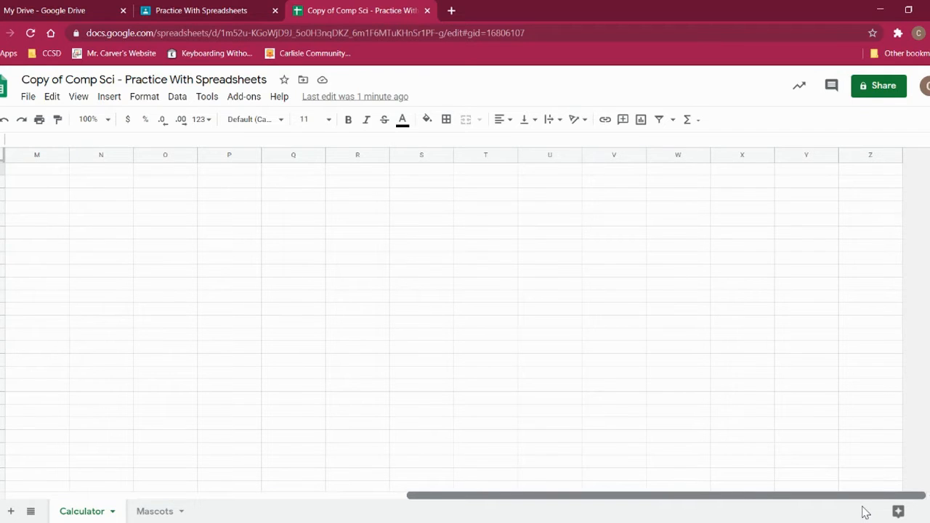
left_click_drag(838, 497, 317, 440)
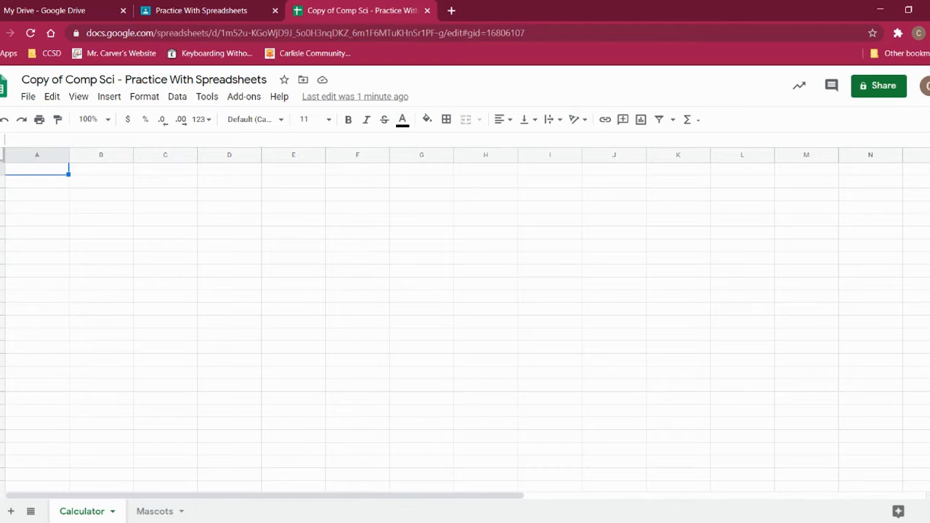
left_click_drag(929, 174, 929, 479)
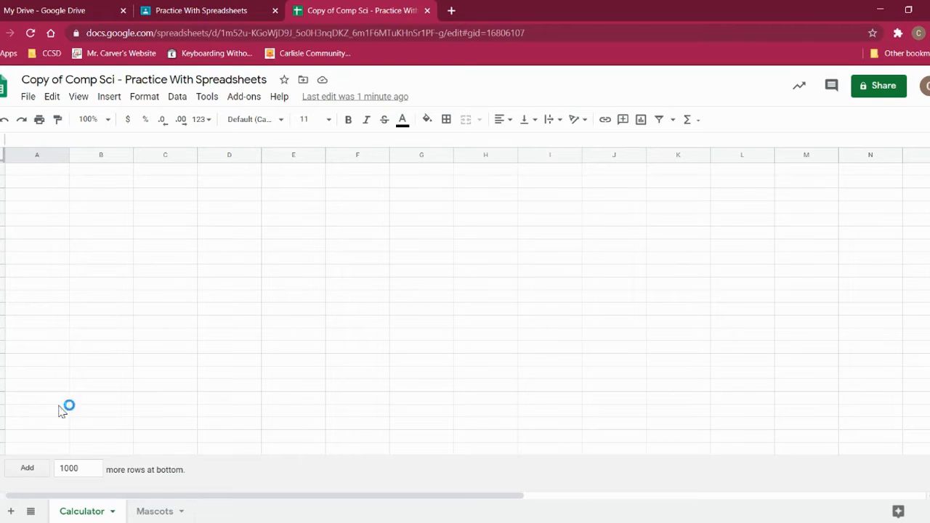
left_click(4, 446)
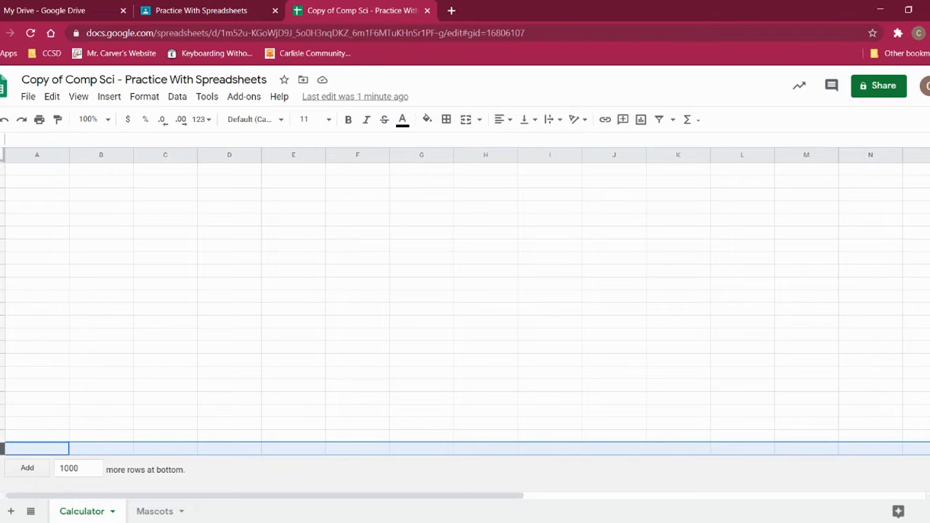
left_click(27, 468)
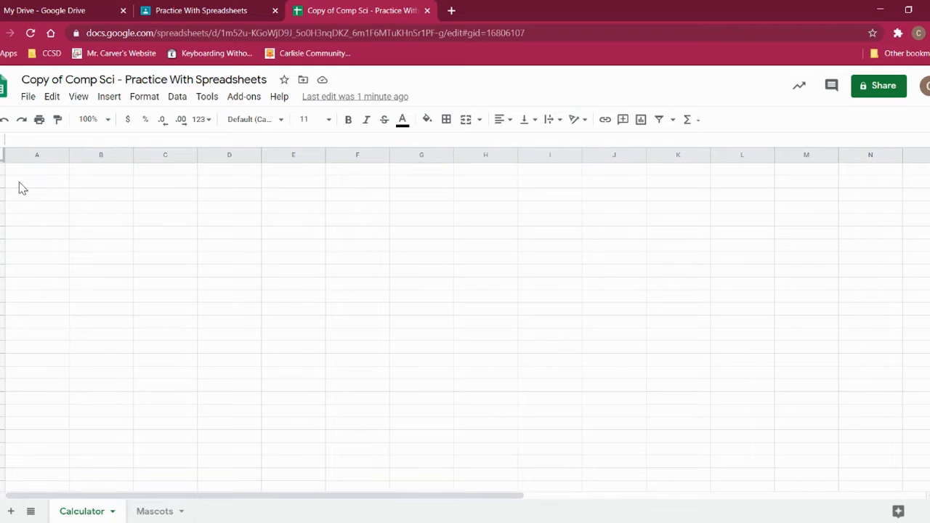
Highlight individual cells, column D, row 11, cell D11 and row 1 to examine how the blank grid is organised.
left_click(56, 171)
left_click(101, 208)
left_click(229, 284)
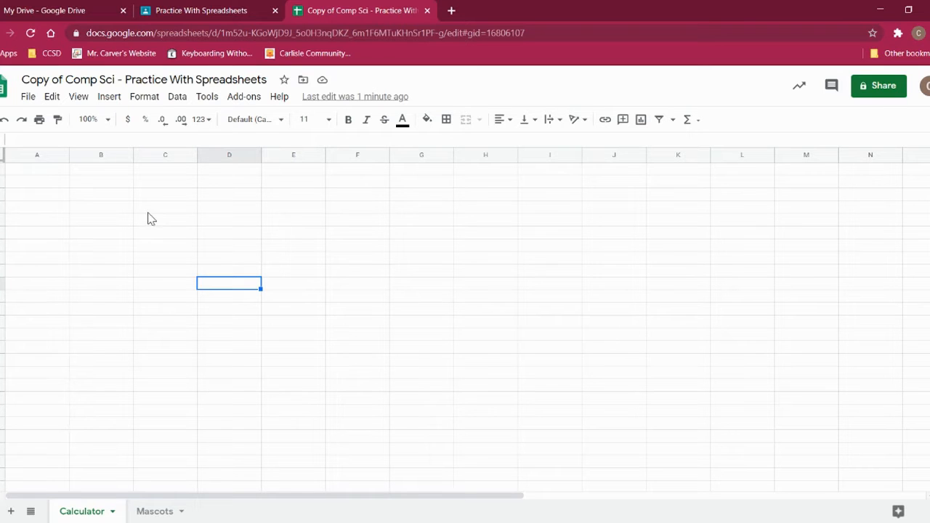
left_click(230, 157)
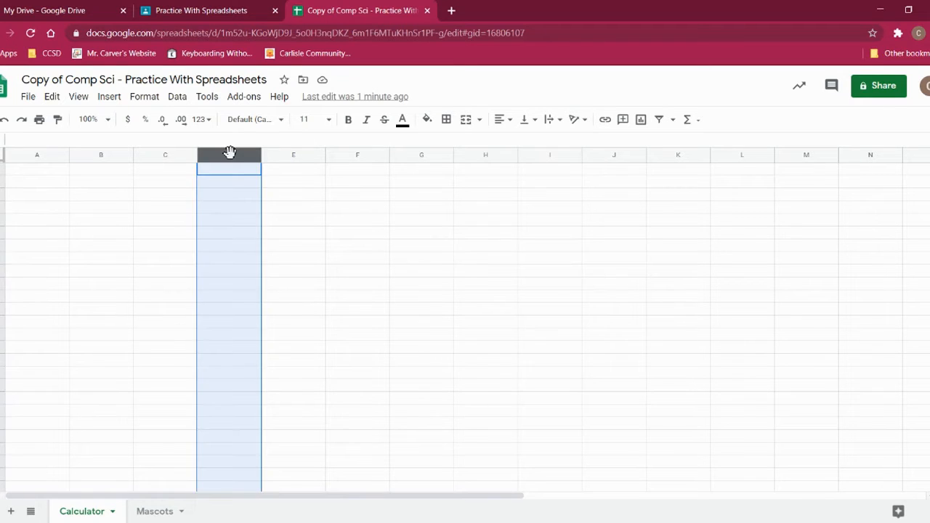
left_click(3, 296)
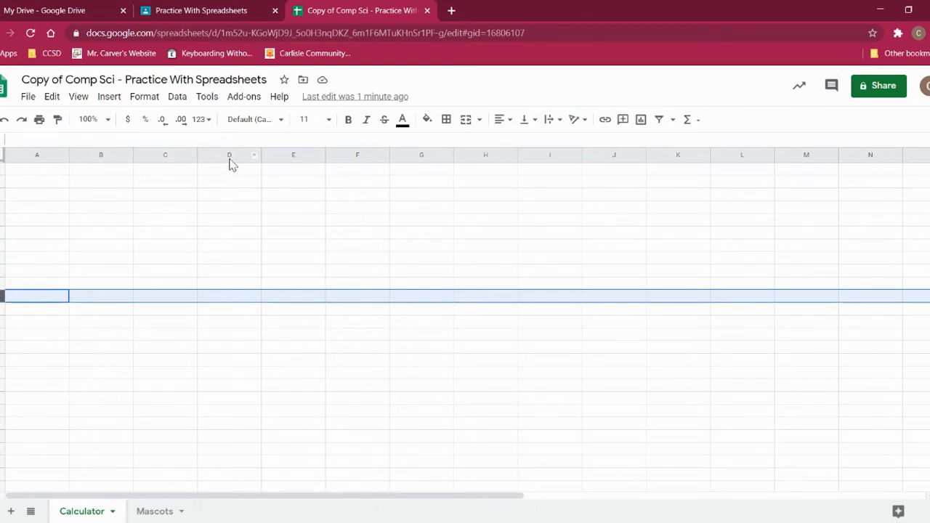
left_click(239, 295)
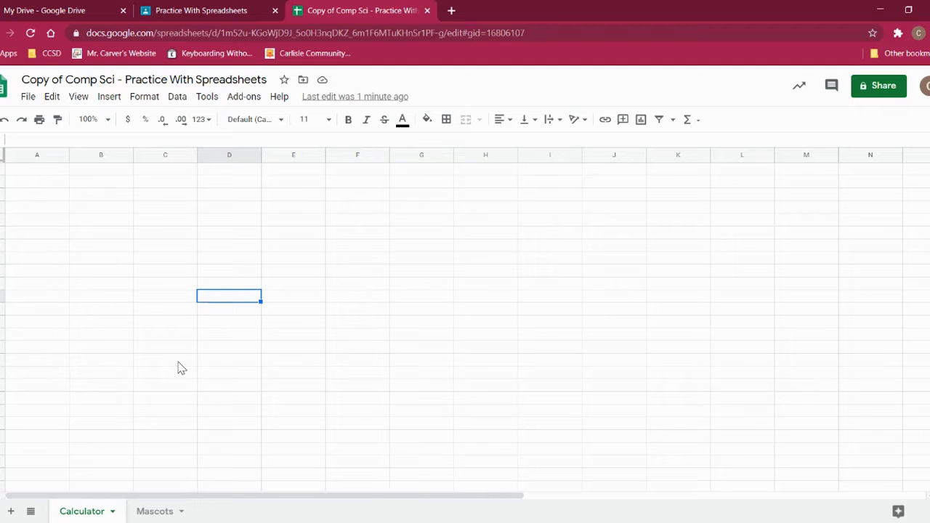
left_click(48, 175)
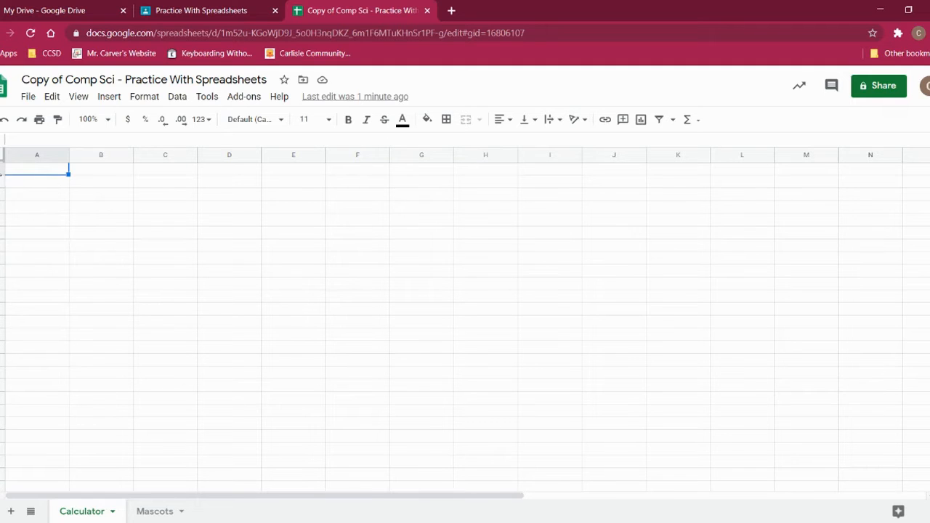
left_click(3, 169)
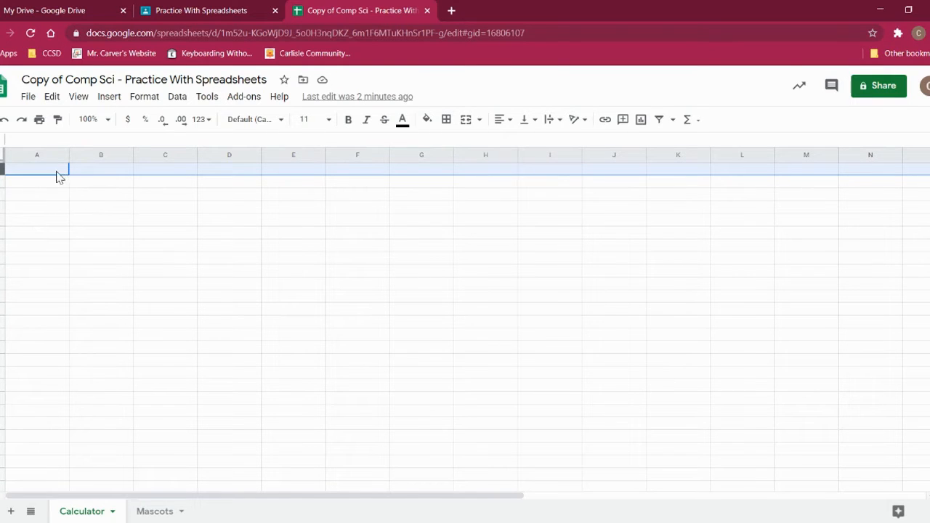
left_click(175, 258)
Enter the column headings Add, Subtract, Multiply and Divide in cells B1 through E1.
left_click(101, 171)
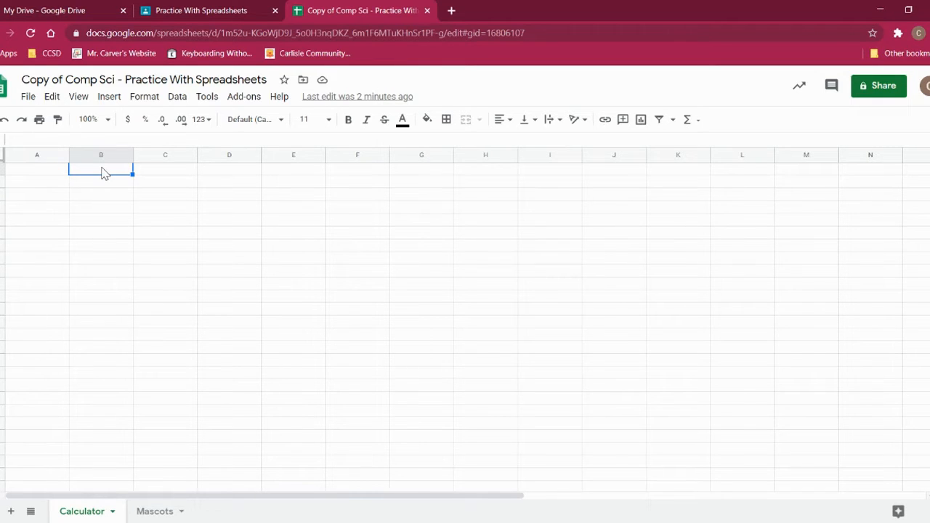
type("Add")
key("Tab")
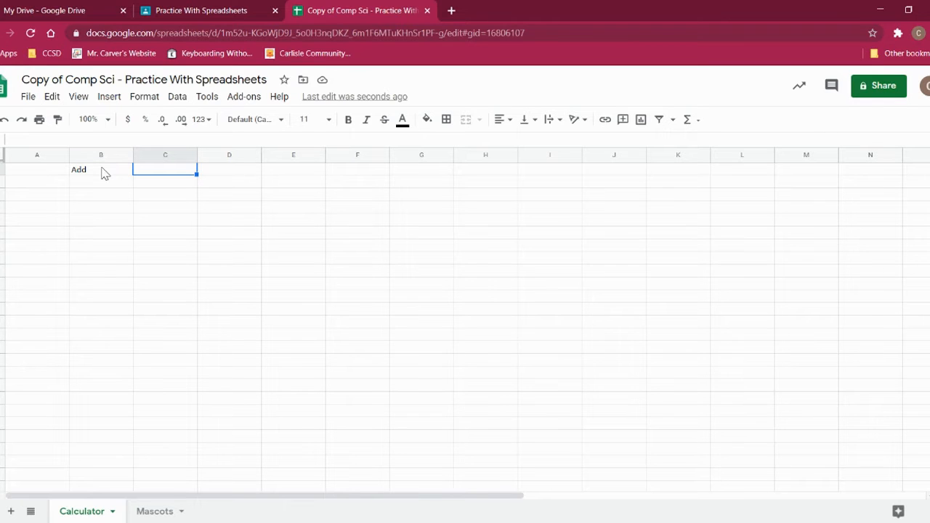
type("Subtract")
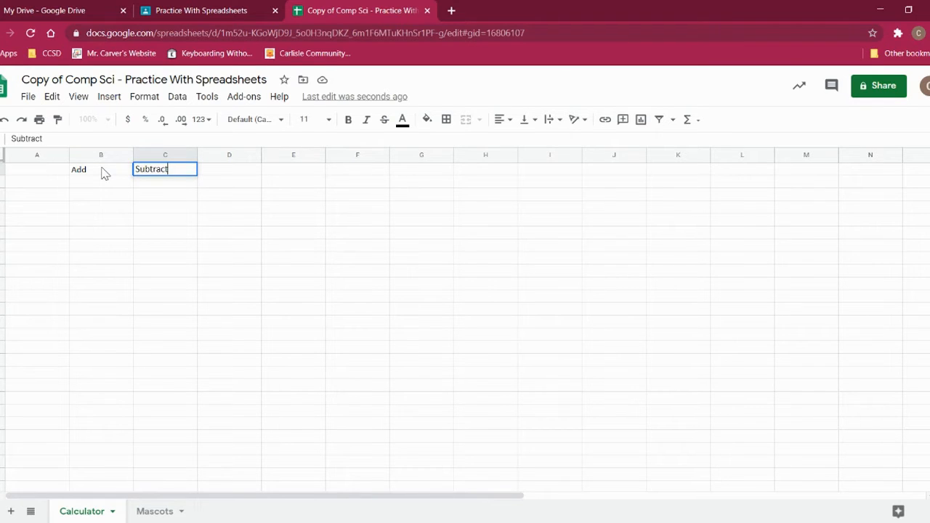
key("Tab")
type("Multiply")
key("Tab")
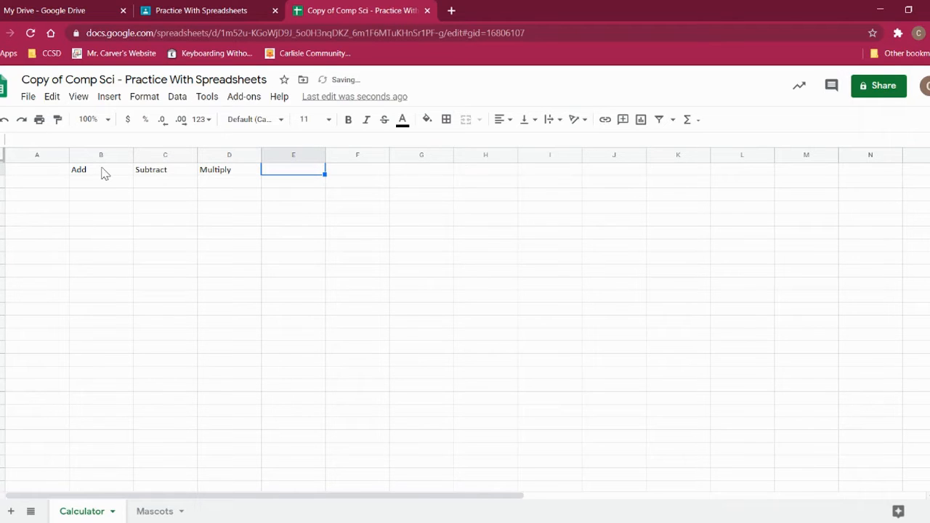
type("Divide")
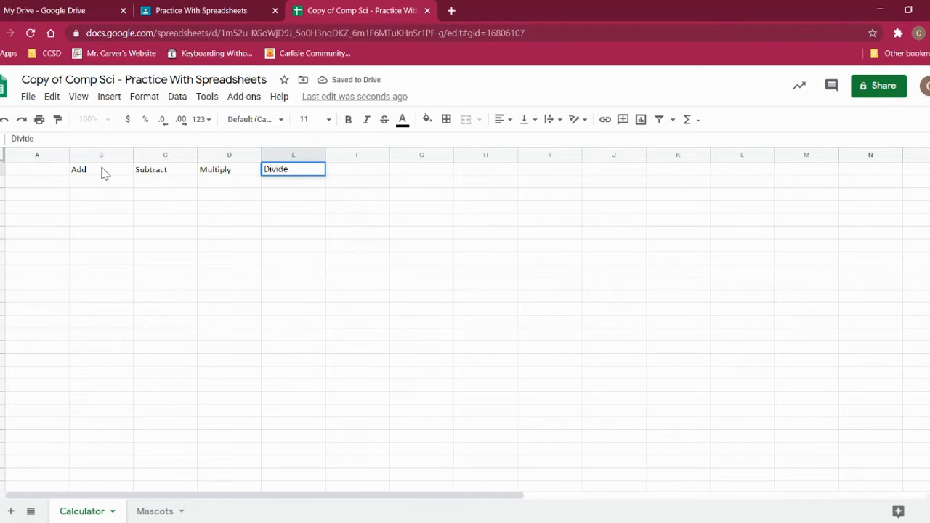
key("Return")
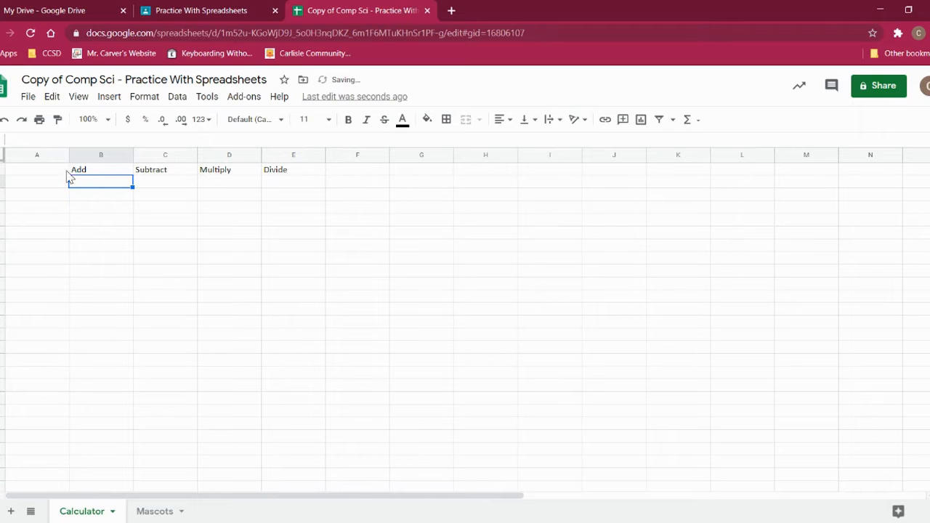
left_click(106, 171)
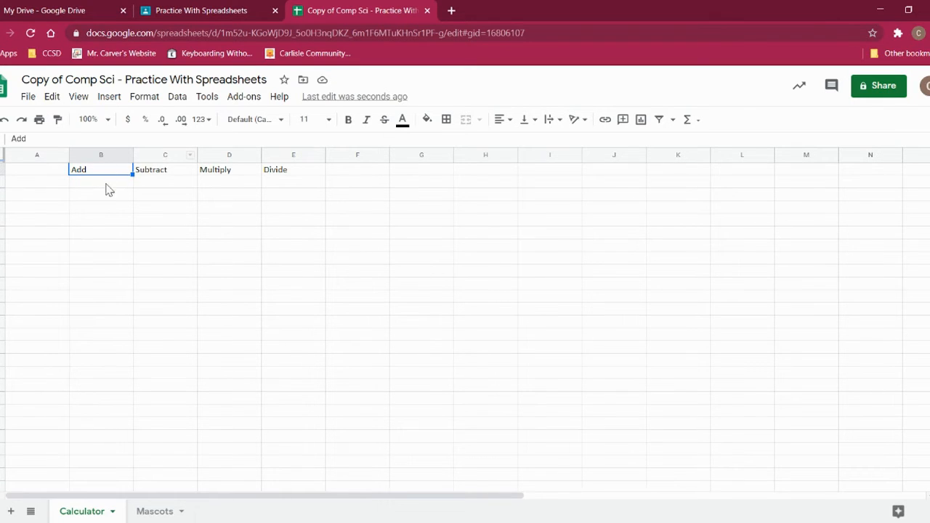
Enter the row labels Number 1 in cell A2 and Number 2 in cell A3.
left_click(38, 182)
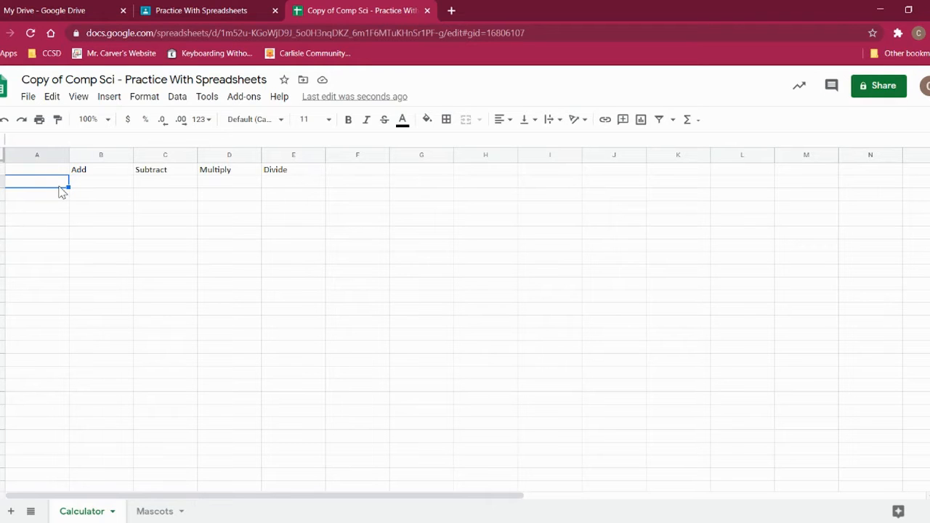
left_click(106, 127)
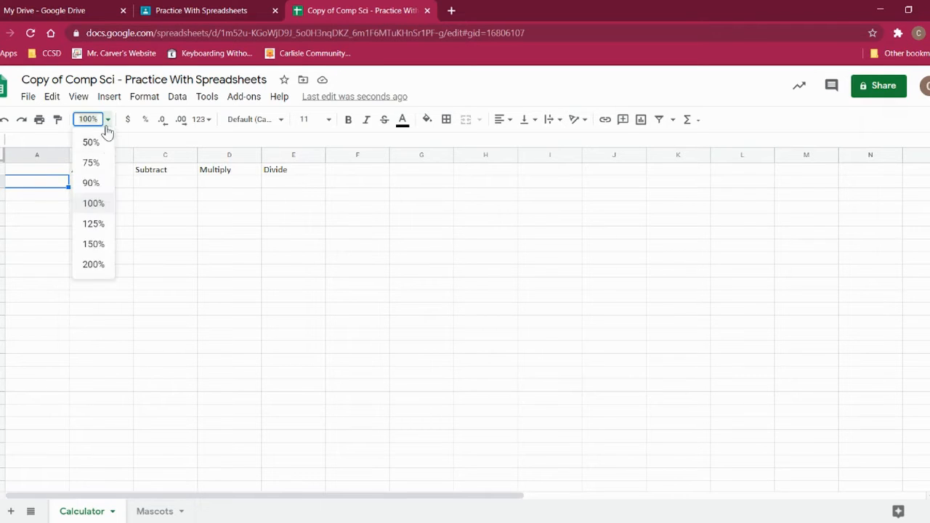
left_click(102, 266)
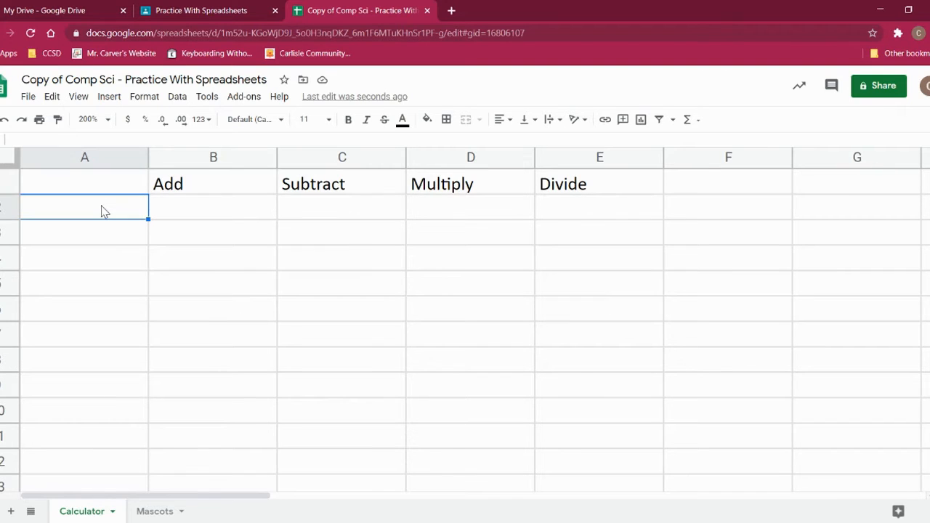
type("Muber")
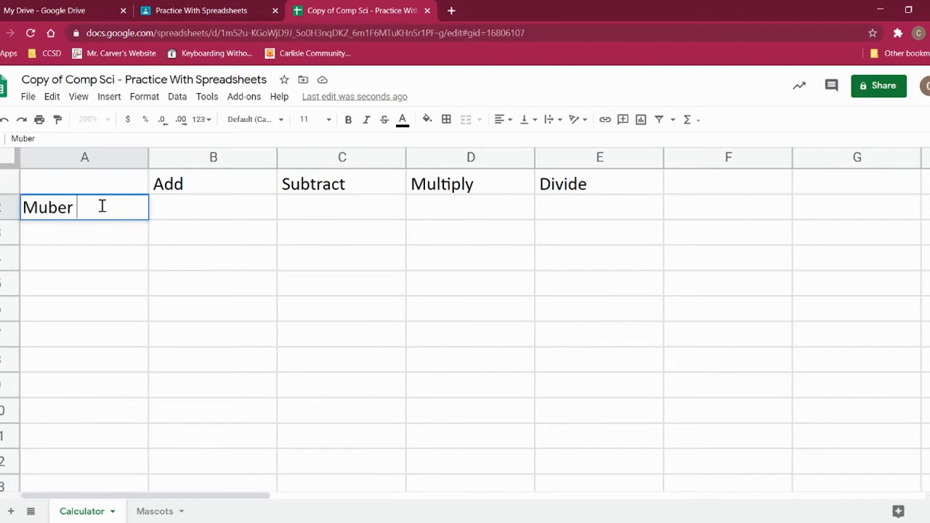
key("BackSpace")
key("BackSpace")
key("BackSpace")
key("BackSpace")
type("Number 1")
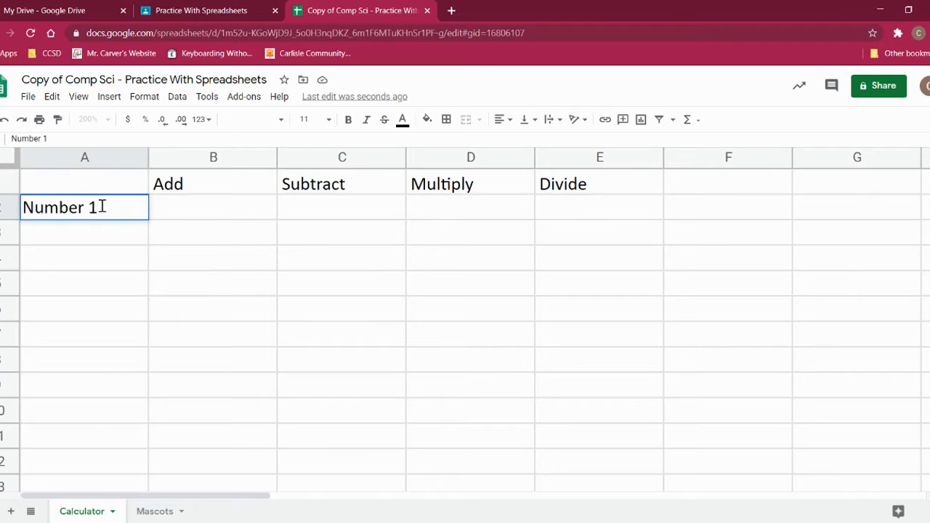
key("Return")
type("Number 2")
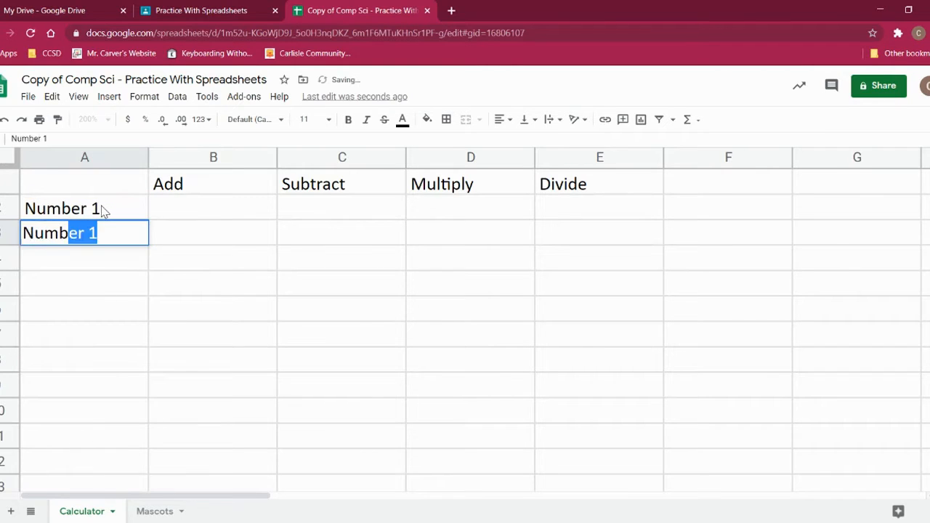
key("Return")
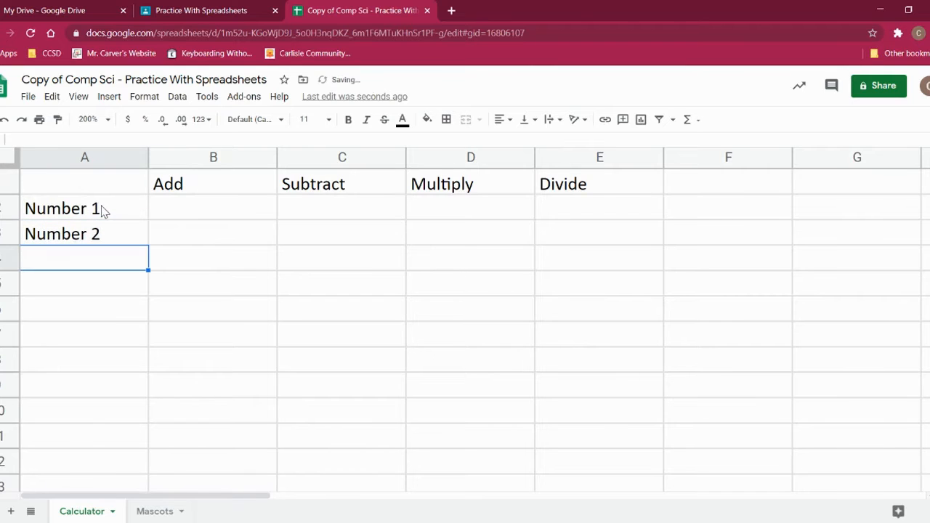
Enter the row label Answer in cell A4, below the two number labels.
left_click(10, 208)
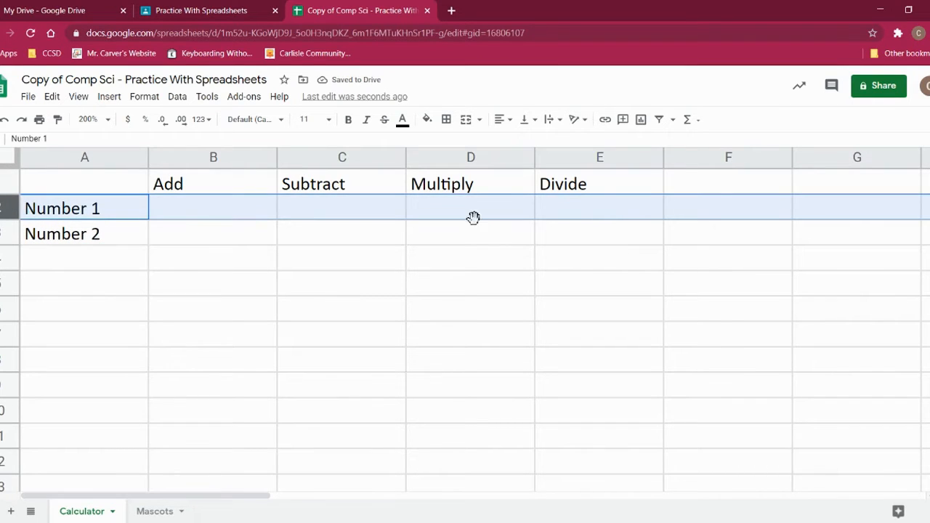
left_click(6, 234)
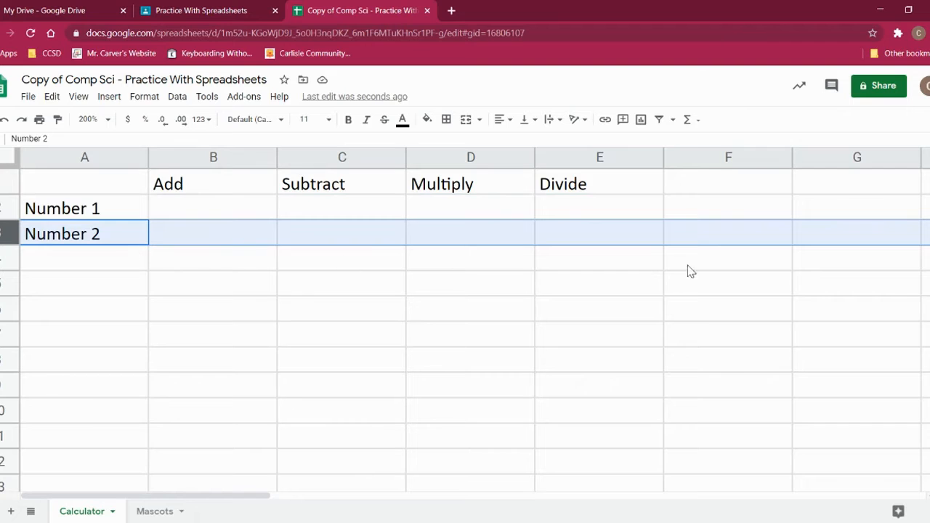
left_click(34, 270)
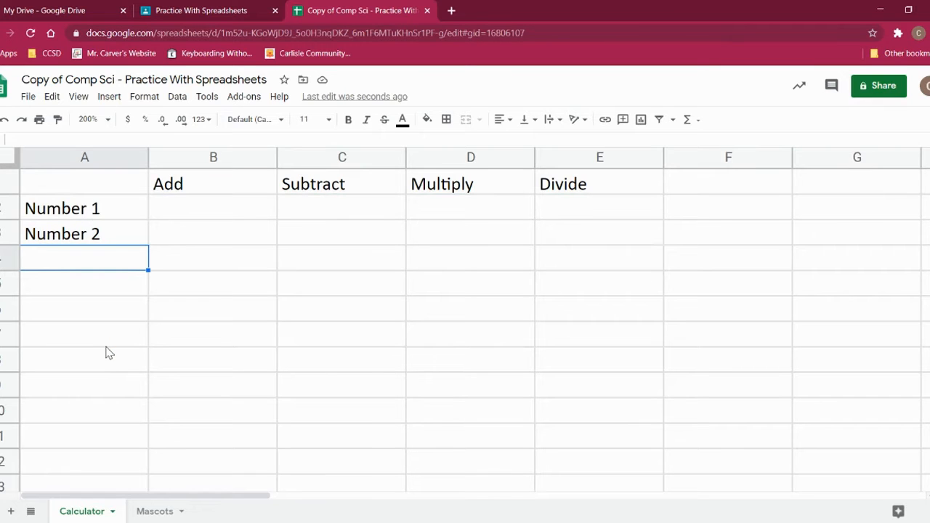
type("Answer")
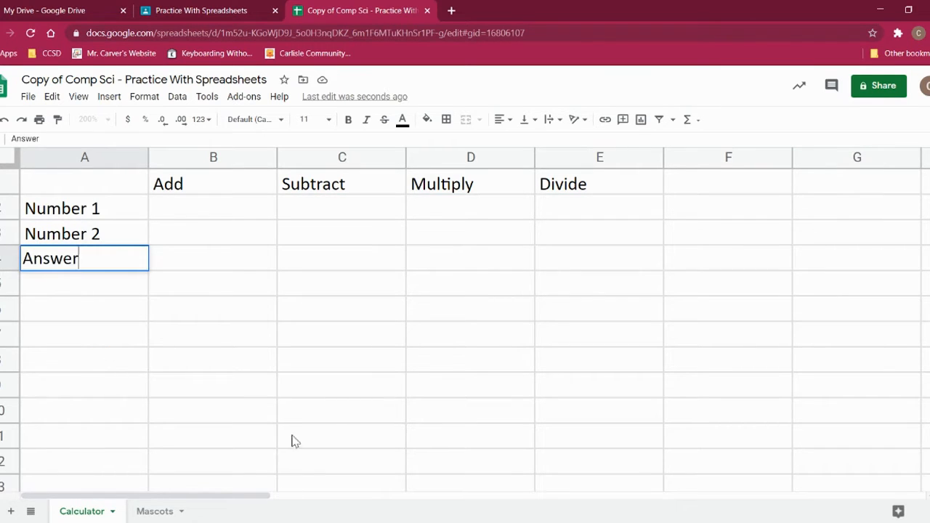
left_click(273, 391)
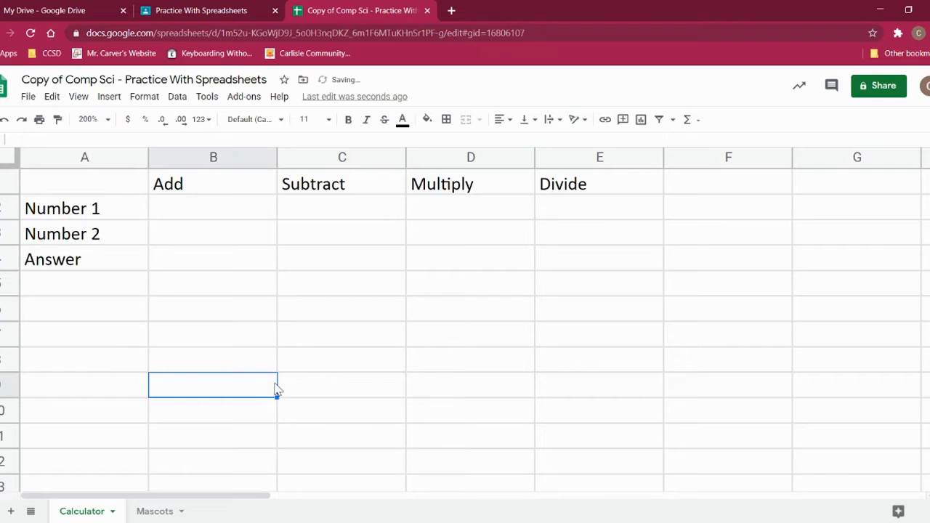
left_click(9, 258)
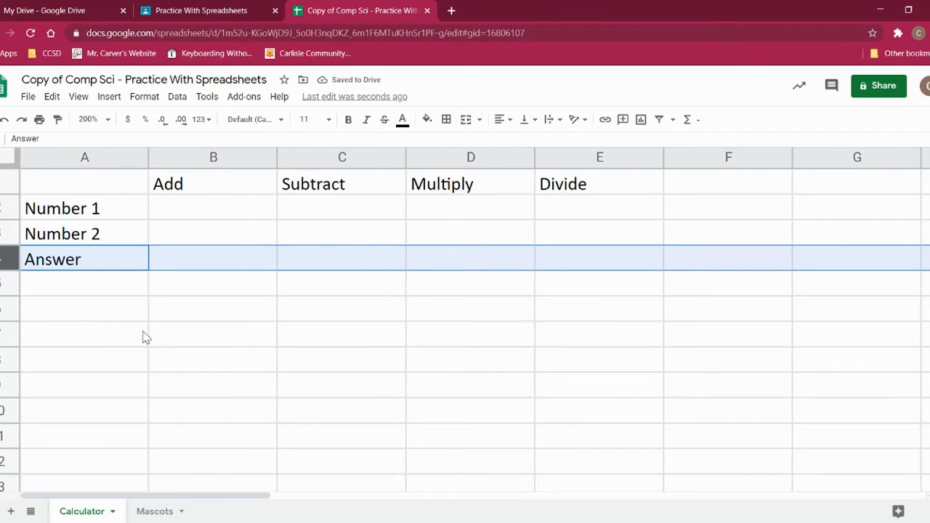
left_click(210, 312)
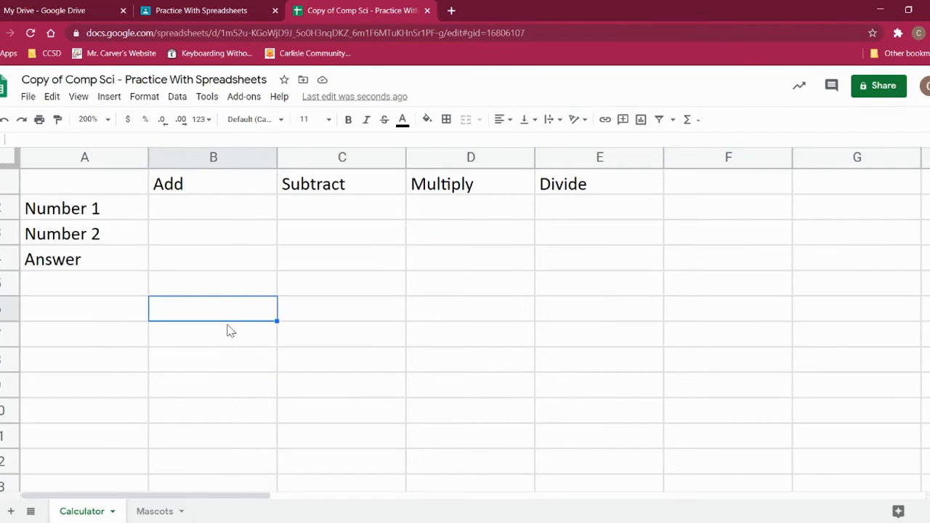
Enter 15 as Number 1 in cell B2 and 23 as Number 2 in cell B3 of the Add column.
left_click(232, 212)
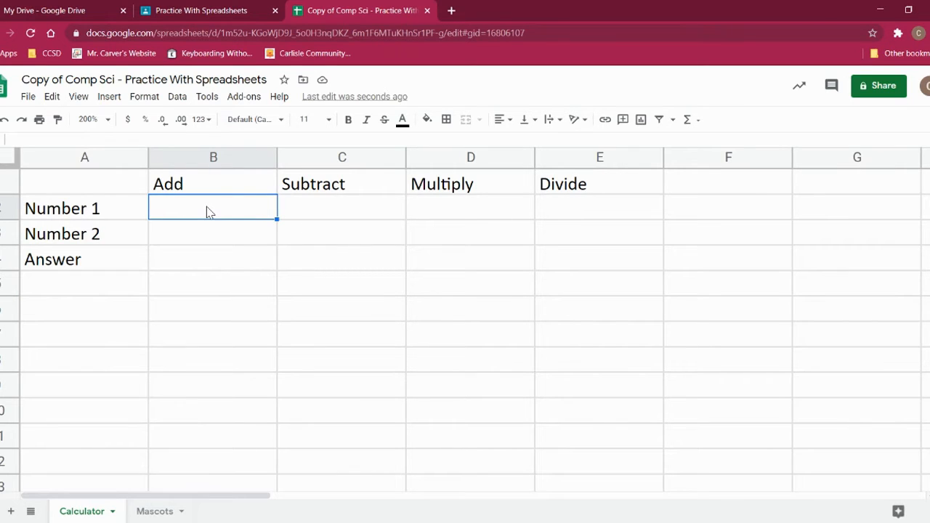
type("15")
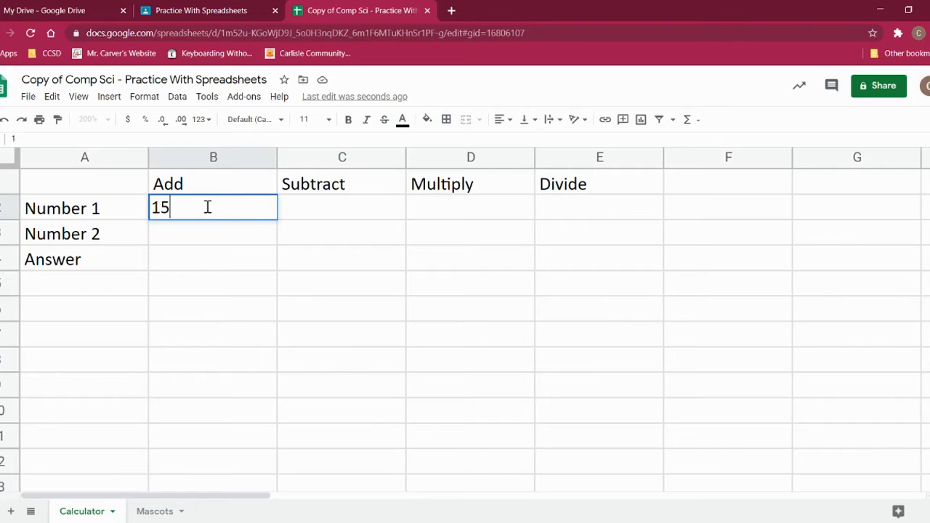
left_click(258, 258)
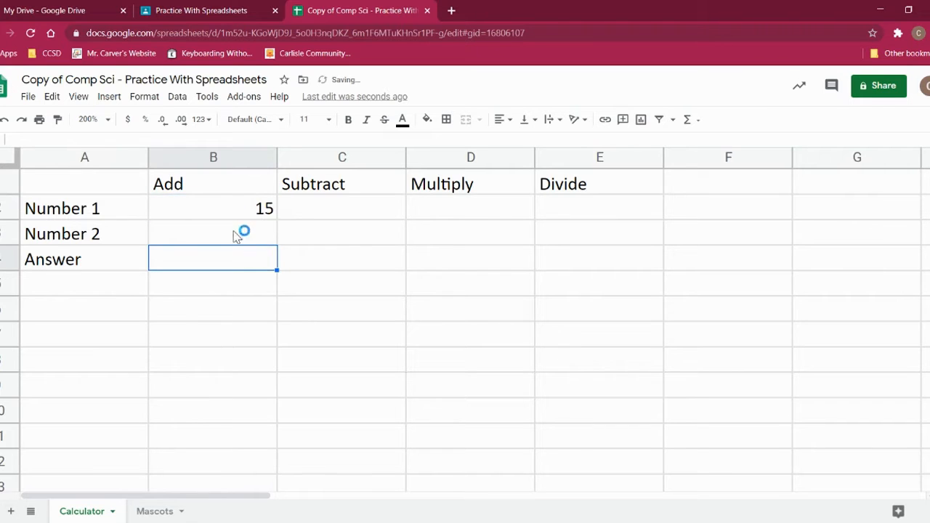
left_click(242, 231)
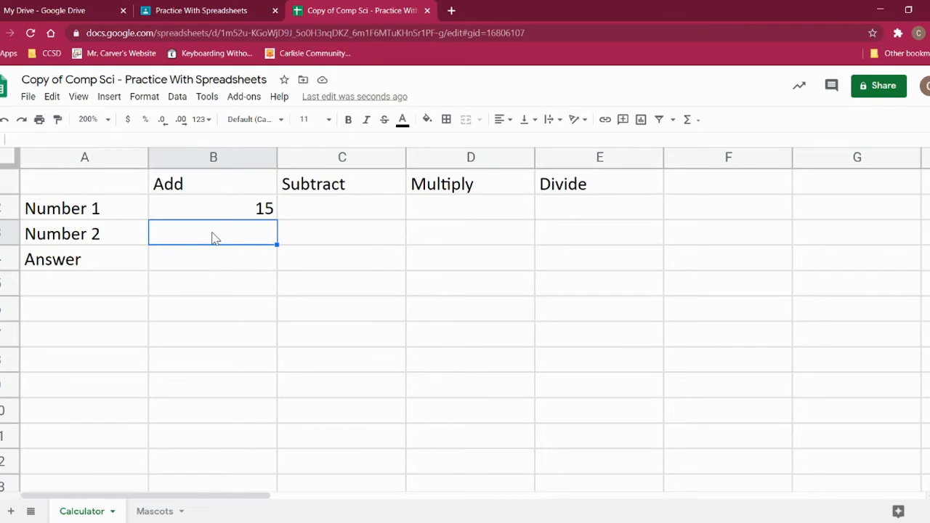
type("23")
key("Return")
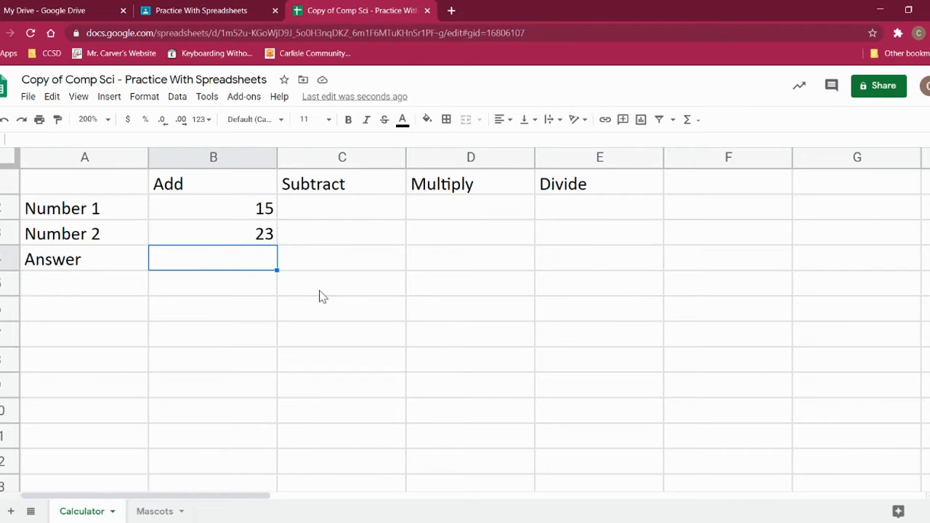
Enter the addition formula =B2+B3 in the Add column's Answer cell, B4, using references to the two number cells.
left_click(266, 212)
left_click(271, 240)
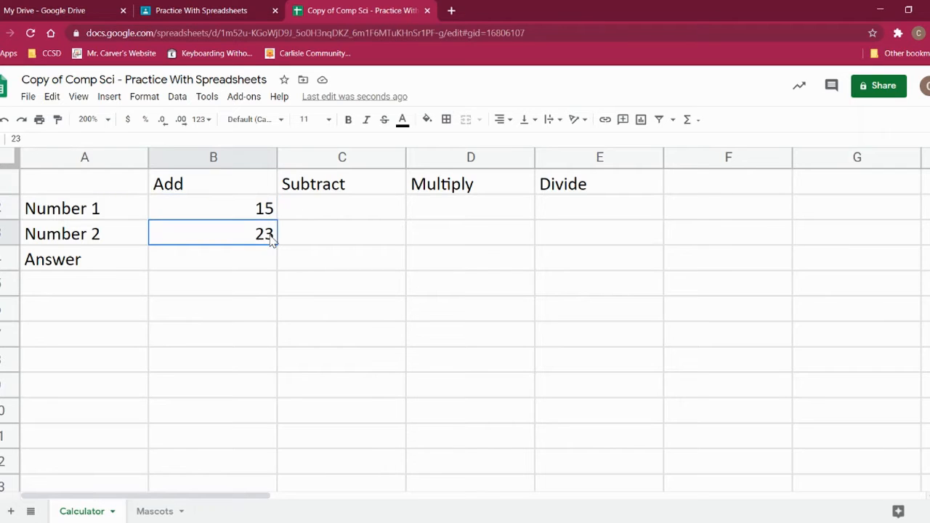
left_click(262, 217)
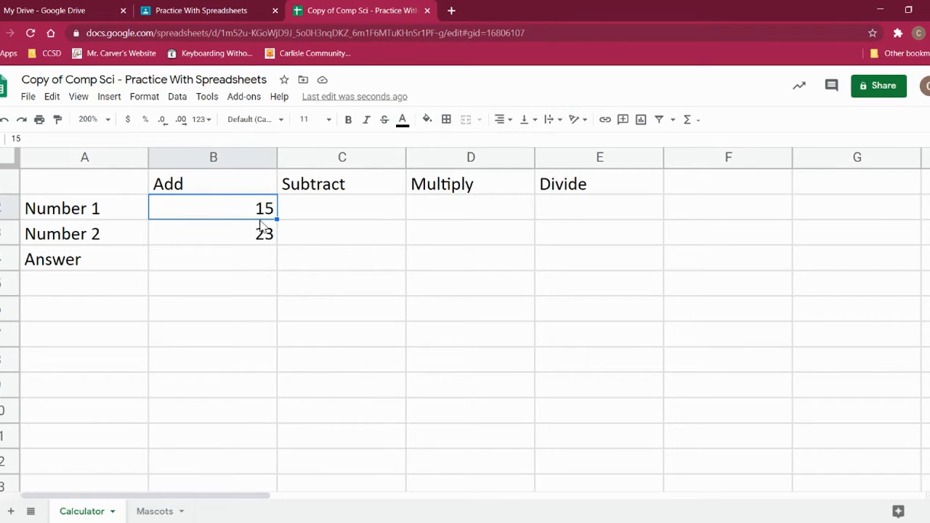
left_click(260, 266)
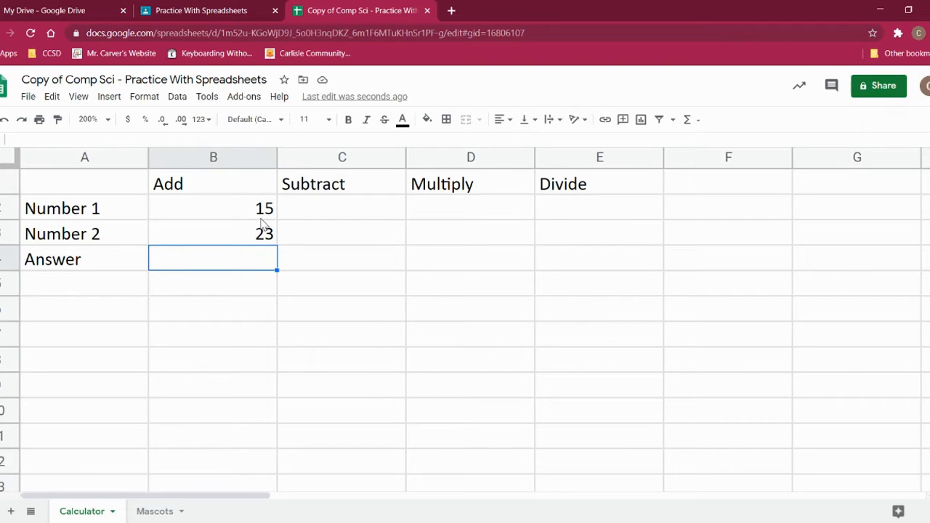
left_click(225, 266)
type("=")
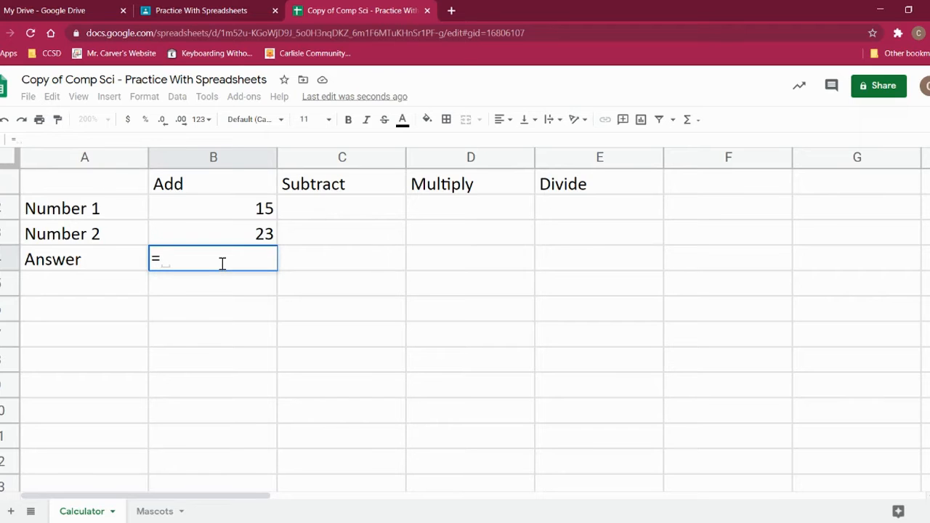
left_click(230, 213)
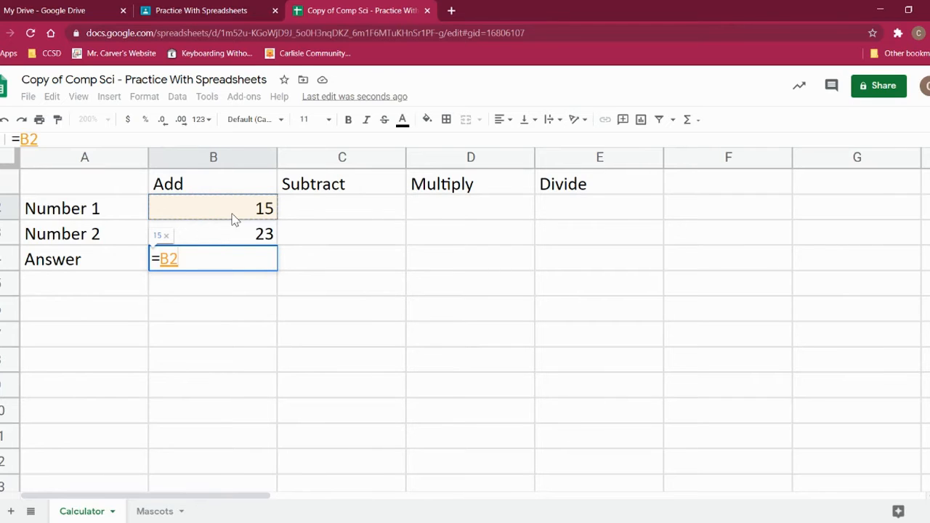
type("+")
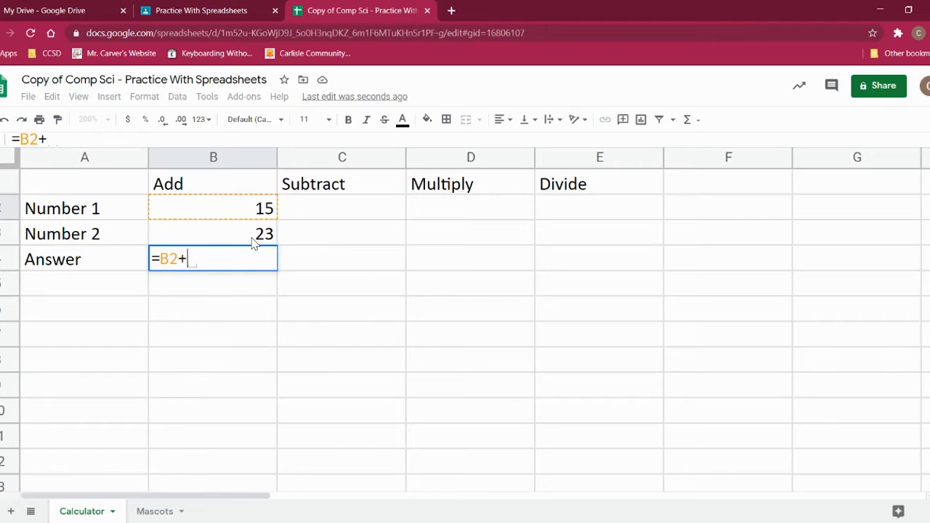
left_click(253, 242)
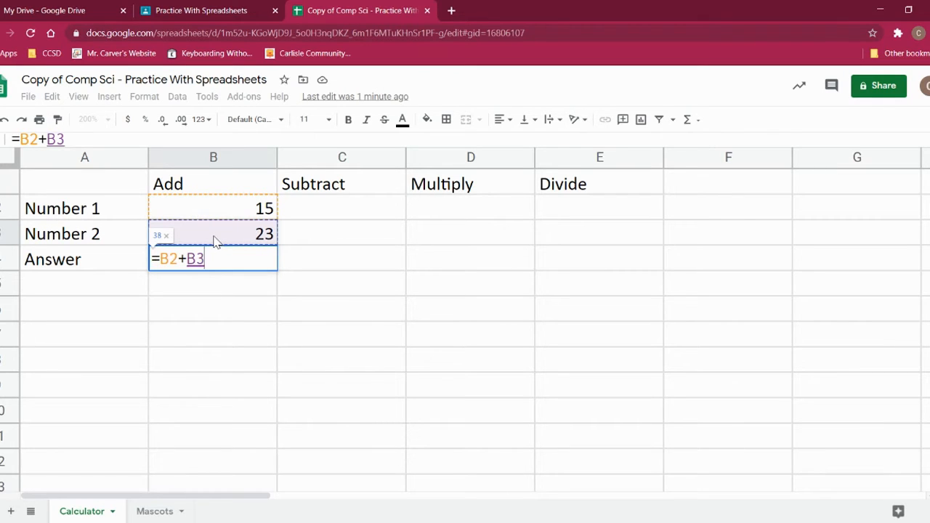
key("Return")
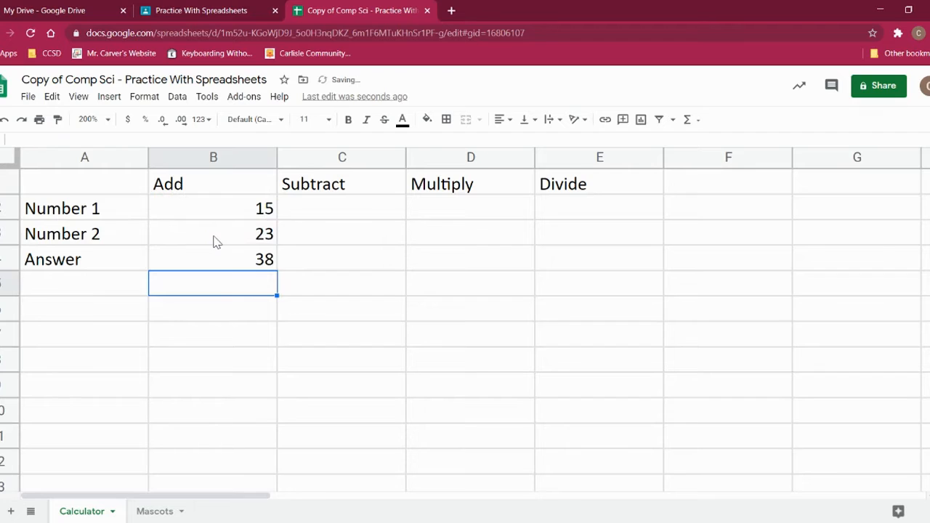
left_click(242, 263)
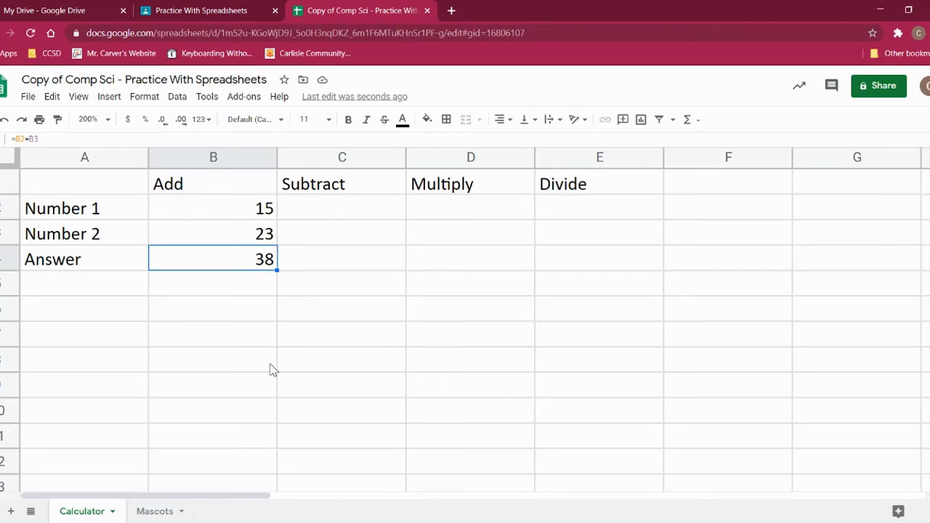
Test the addition formula by changing Number 1 in B2 to 58 and Number 2 in B3 to 139.
left_click(242, 210)
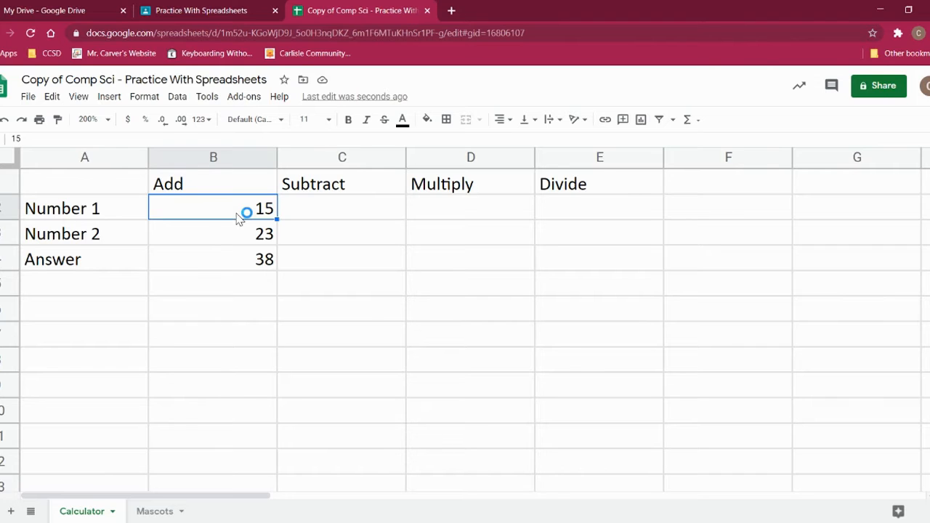
type("58")
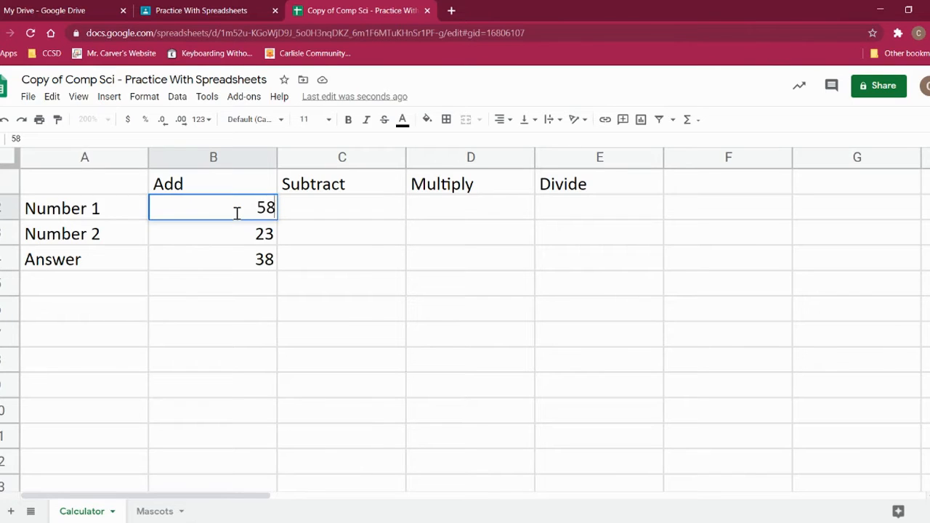
key("Return")
left_click(220, 260)
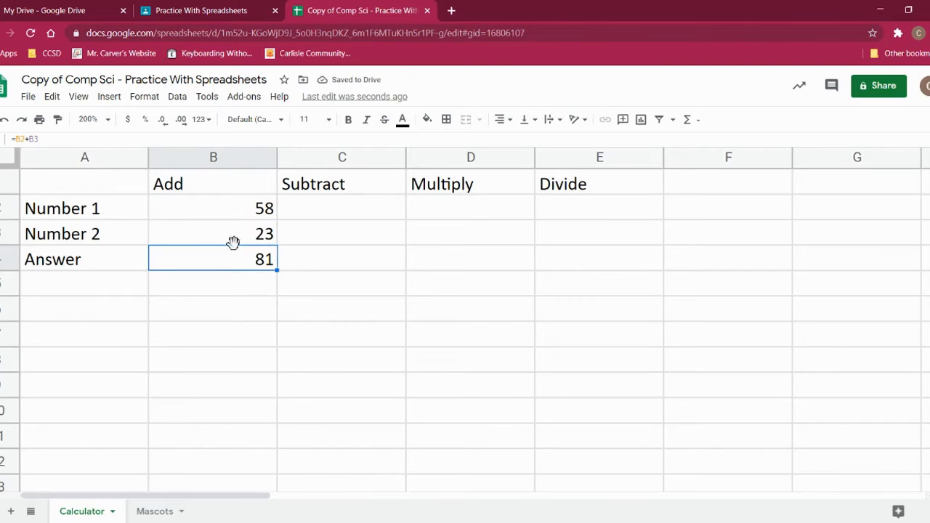
left_click(231, 238)
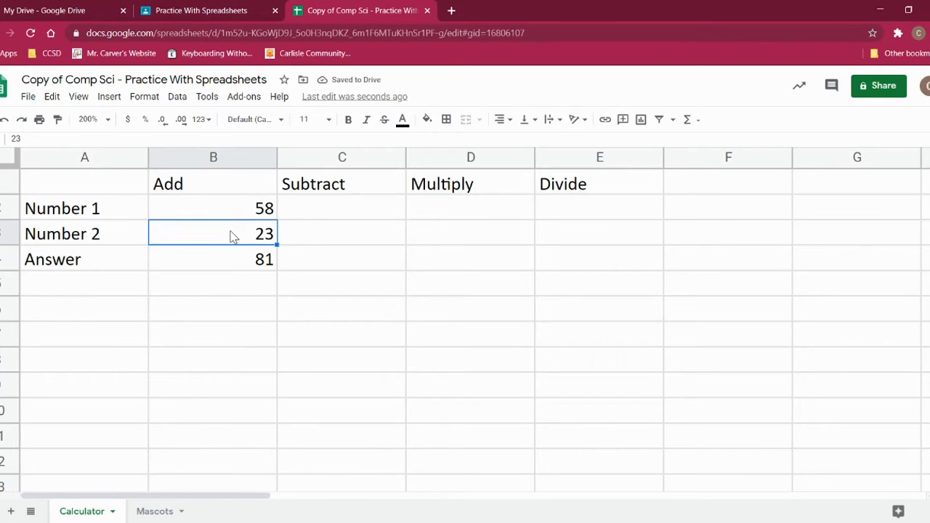
type("139")
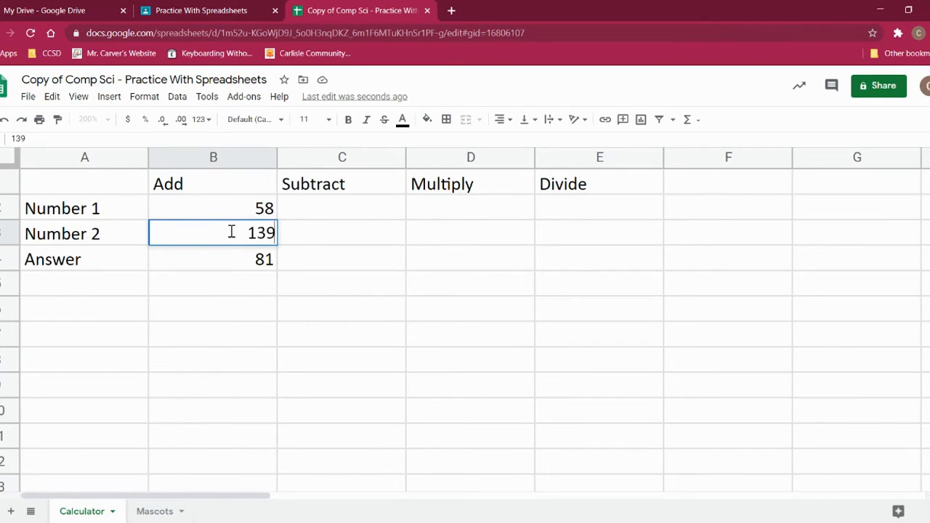
key("Return")
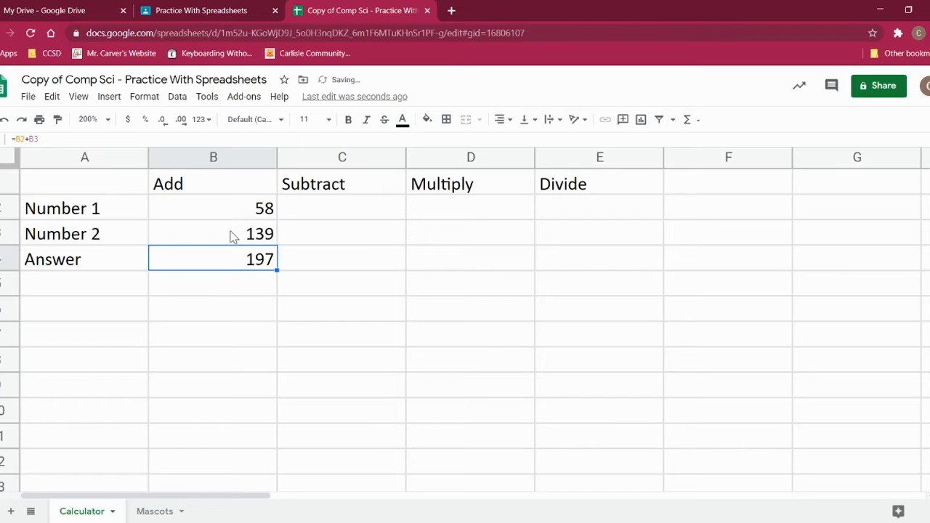
left_click(250, 210)
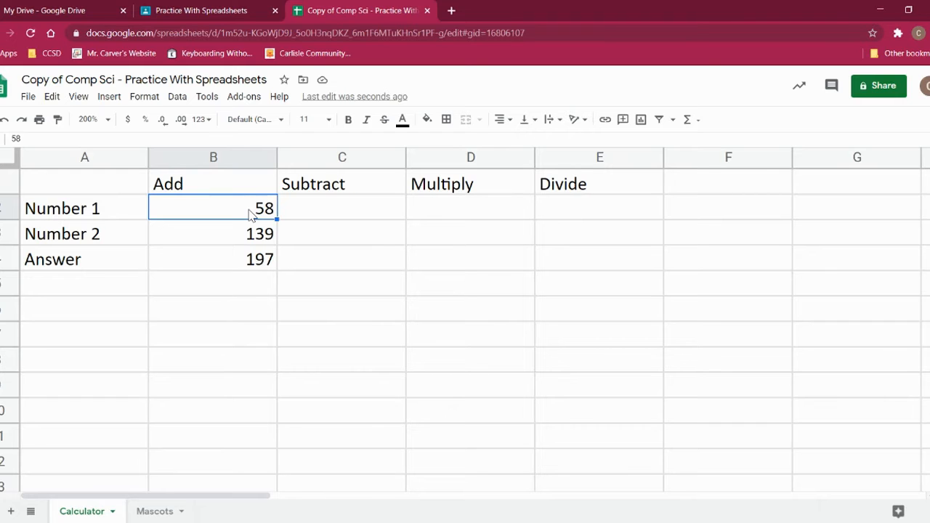
type("2136548648")
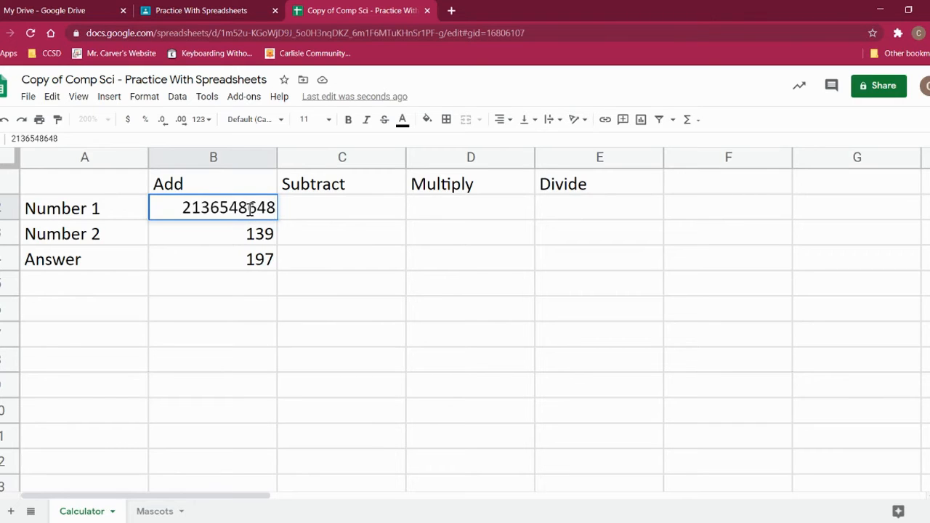
key("Return")
type("36541356841")
key("Return")
left_click(252, 210)
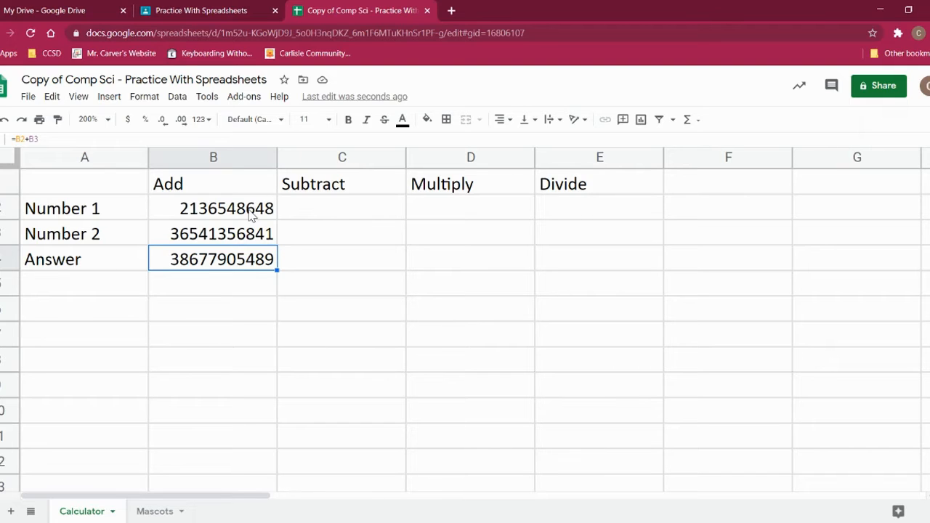
Enter 19 as Number 1 in cell C2 and 8 as Number 2 in cell C3 of the Subtract column.
left_click(326, 210)
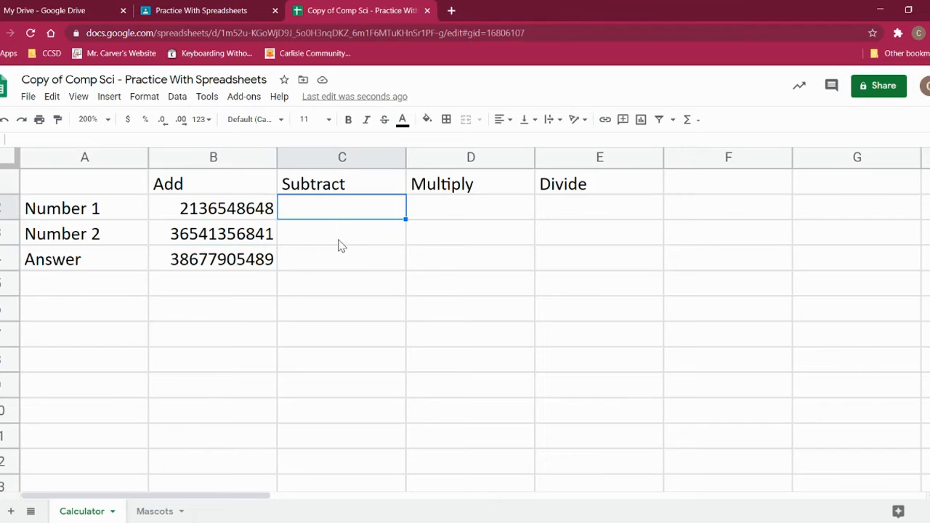
type("19")
key("Return")
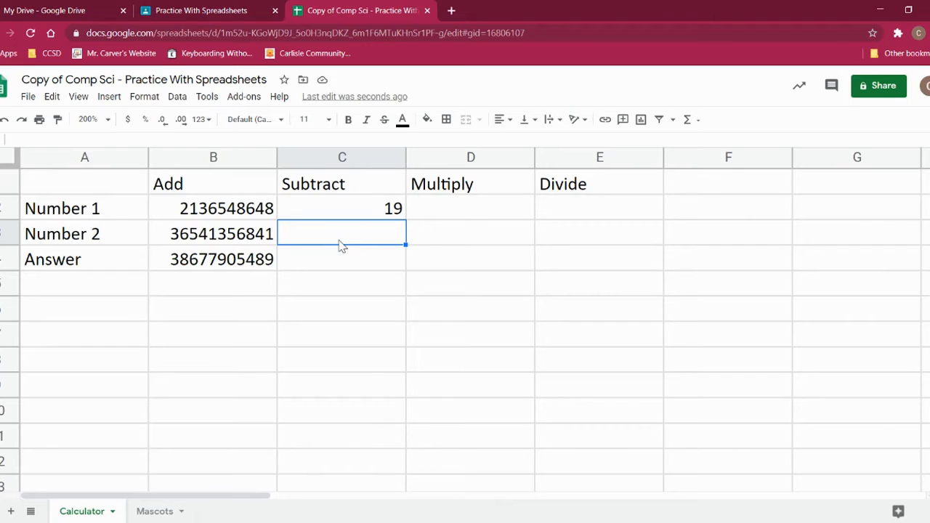
type("8")
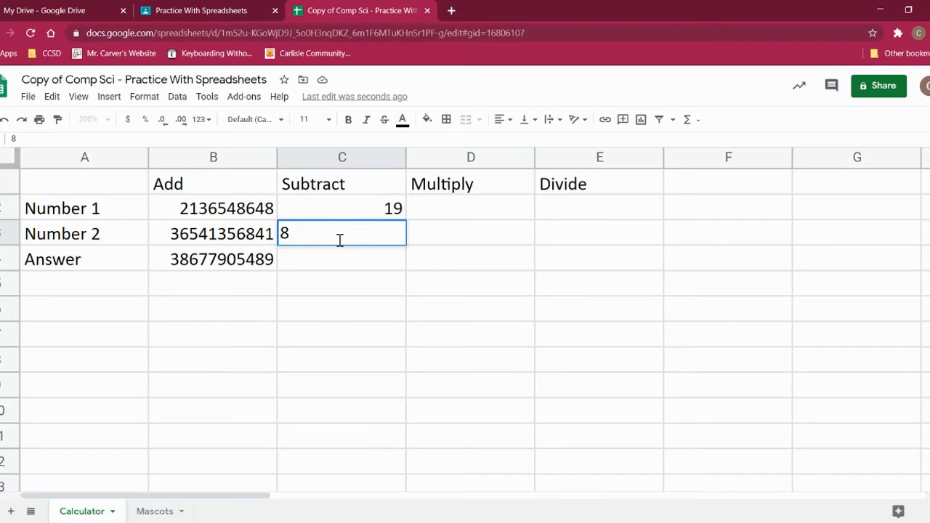
key("Return")
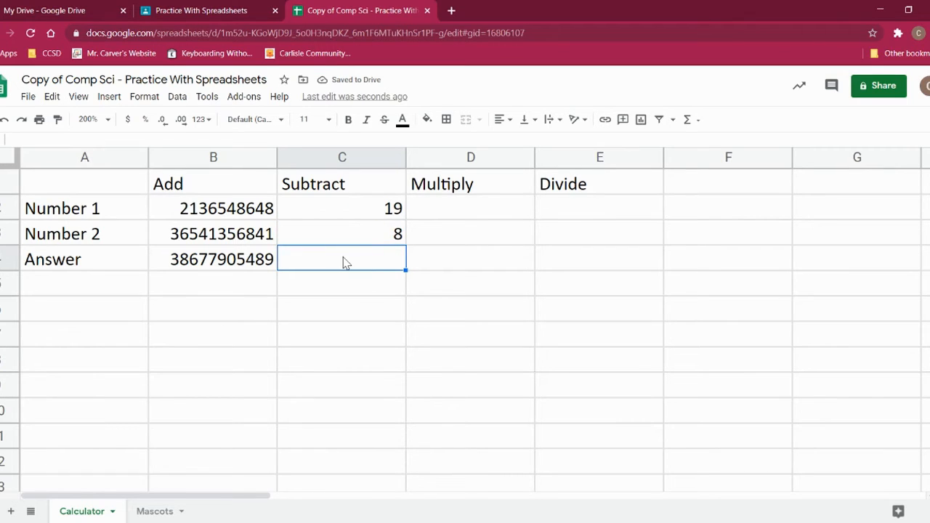
Enter the subtraction formula =C2-C3 in the Subtract column's Answer cell, C4.
type("=")
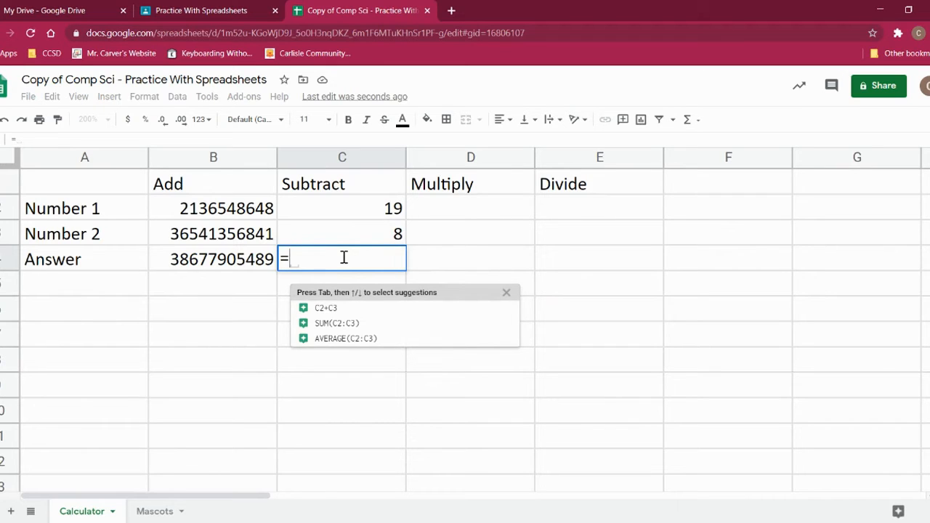
left_click(354, 215)
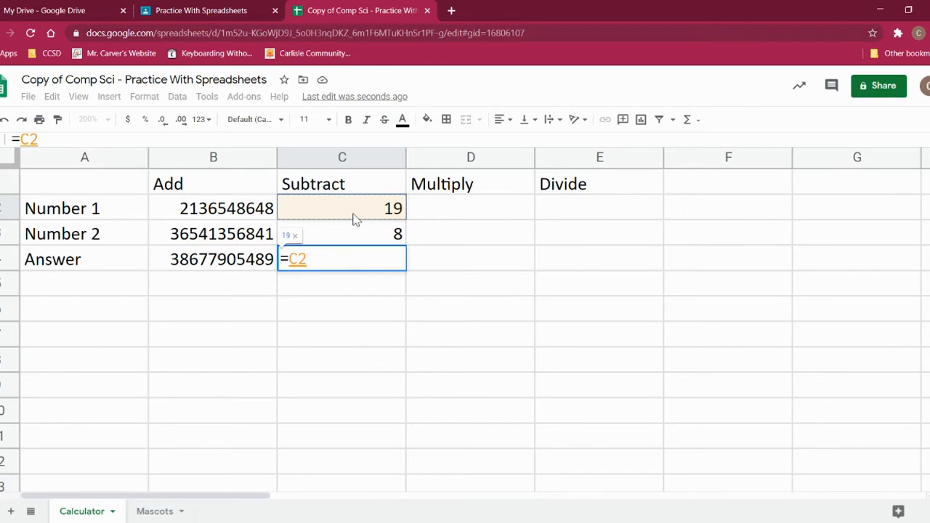
type("-")
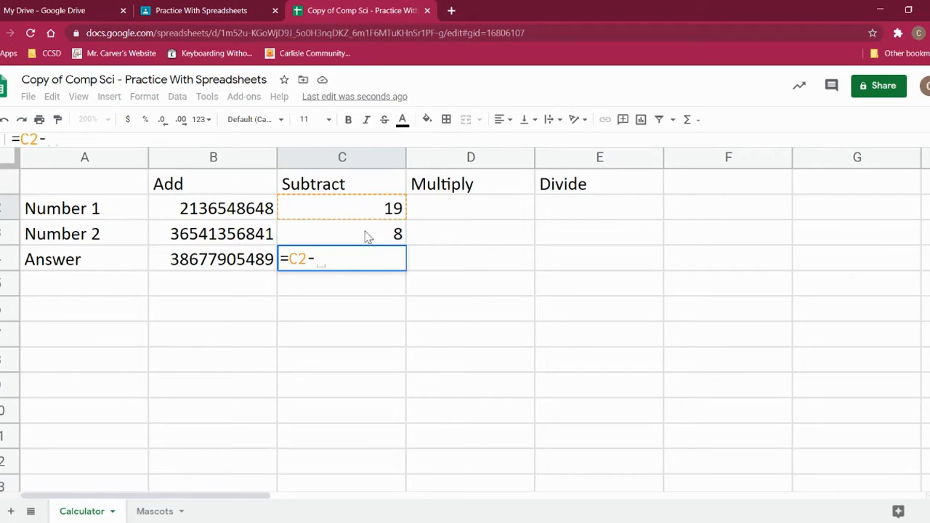
left_click(368, 239)
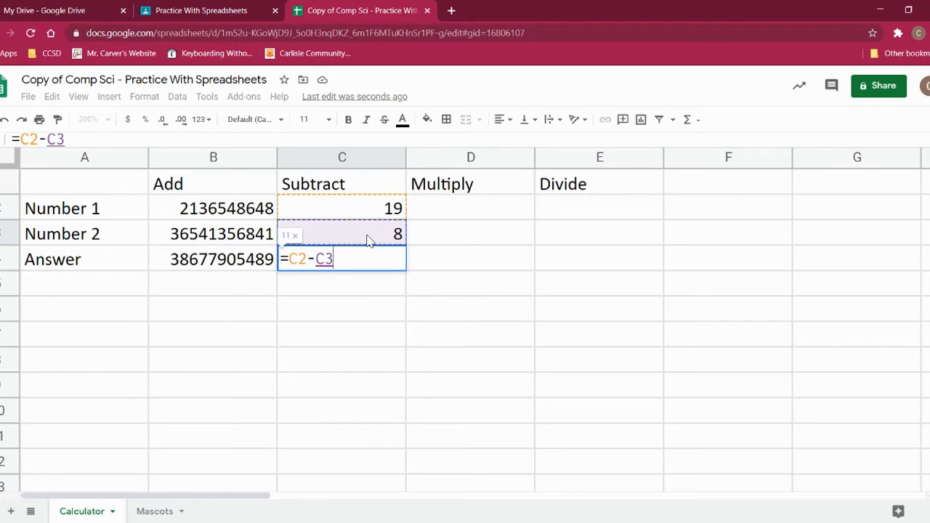
key("Return")
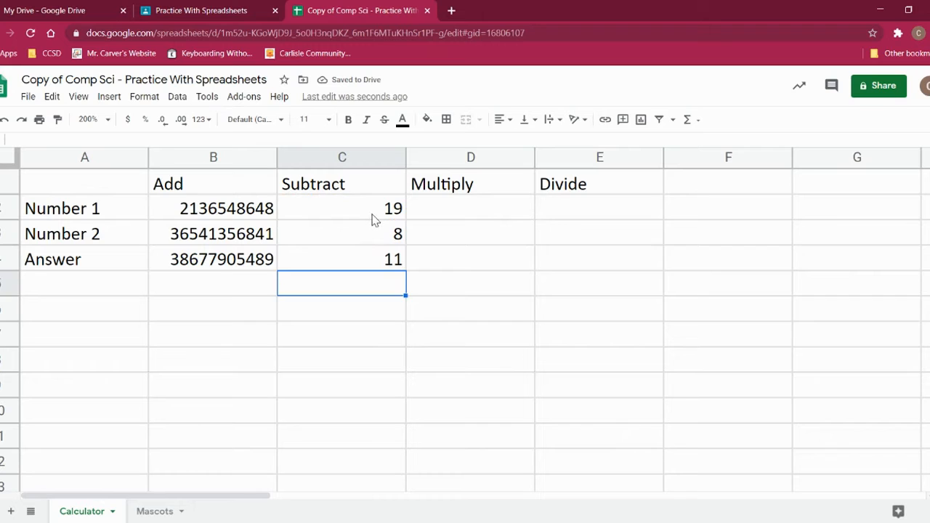
Test the subtraction formula by changing Number 1 in C2 to 258 and Number 2 in C3 to 64.
left_click(372, 218)
type("258")
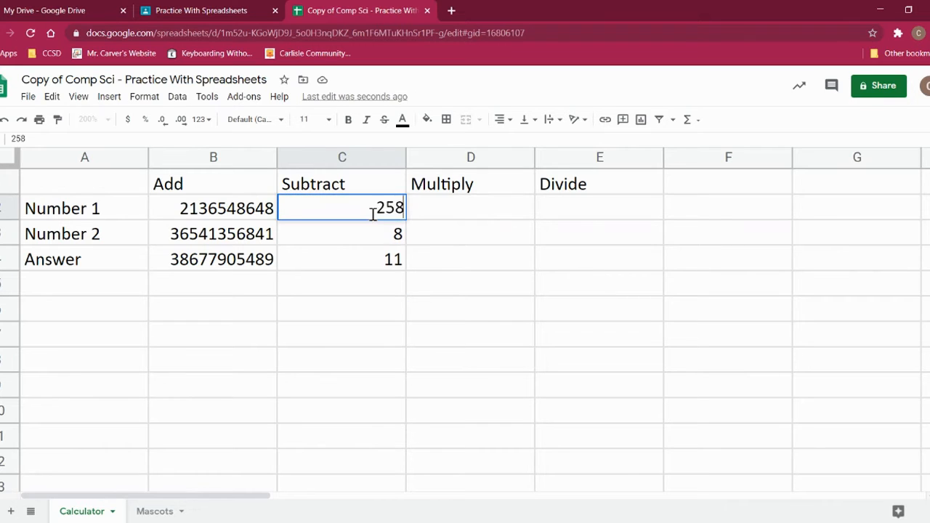
key("Return")
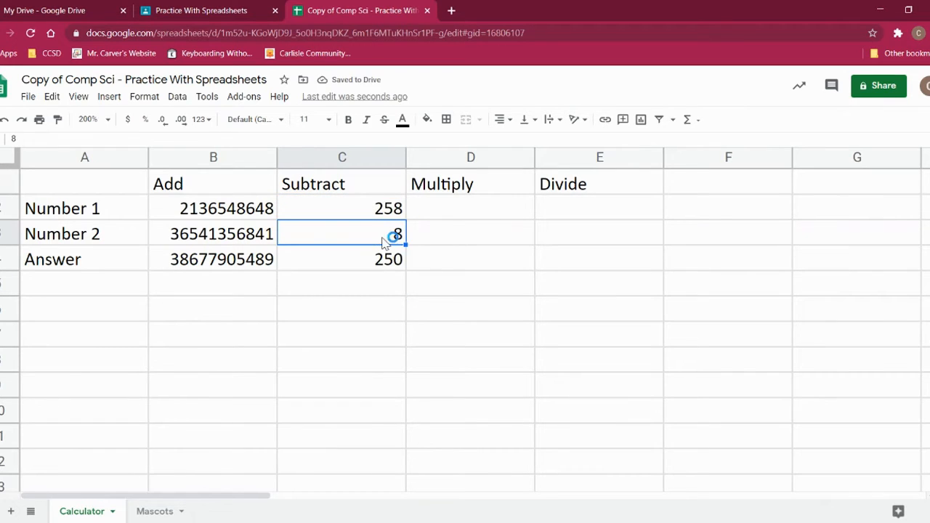
type("64")
key("Return")
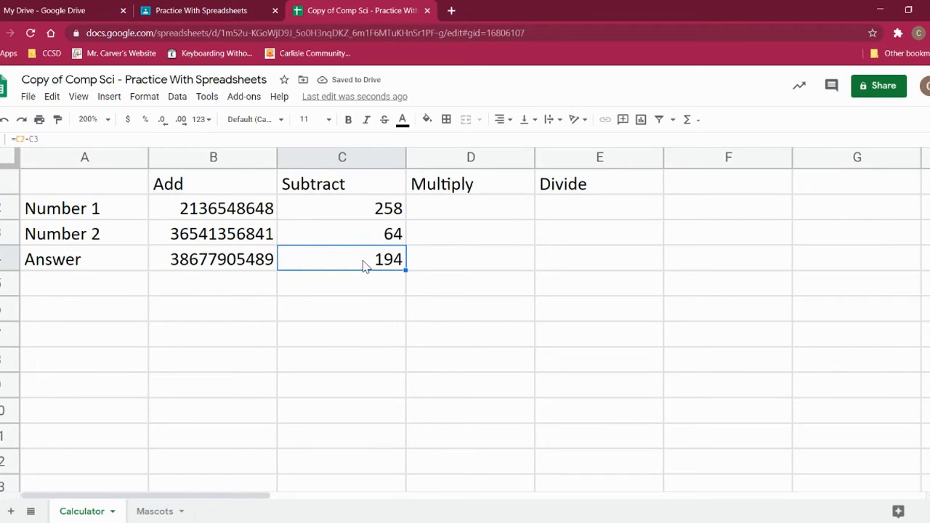
Test the subtraction formula with a larger second number by changing Number 2 in C3 to 500.
left_click(346, 211)
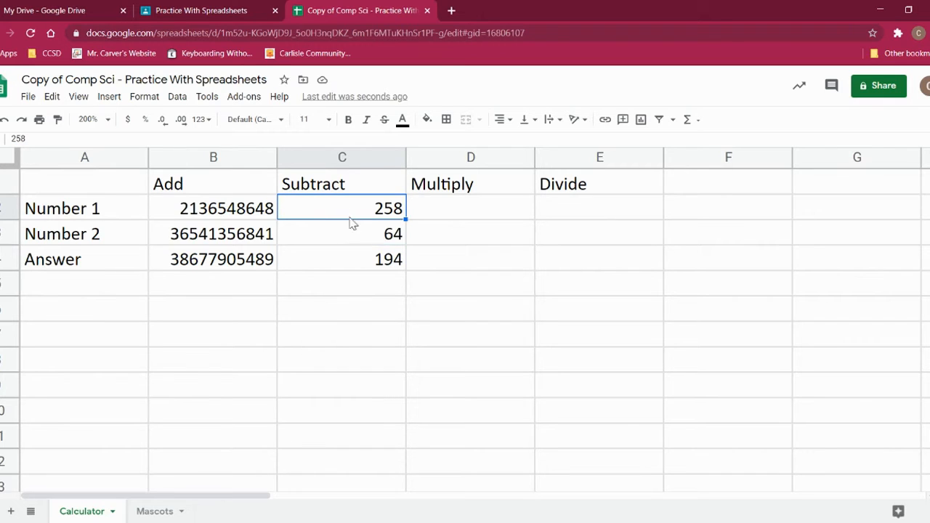
left_click(364, 237)
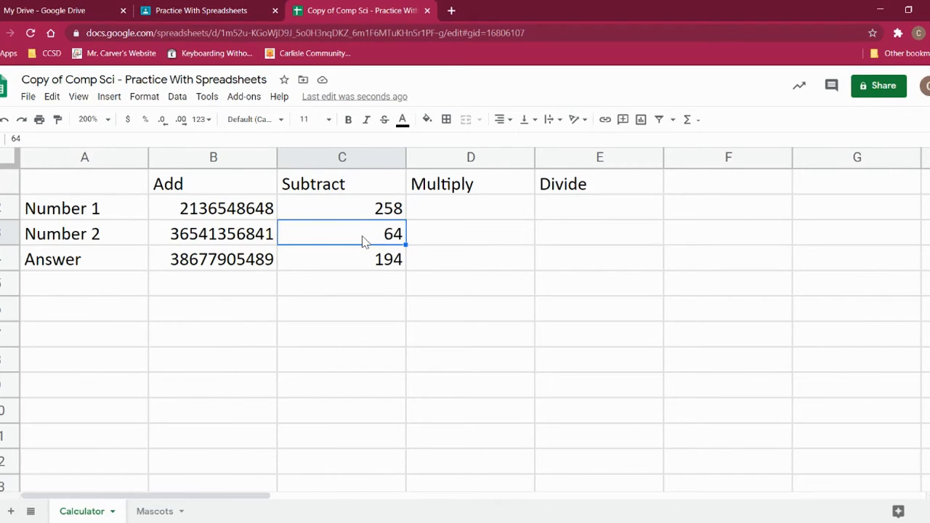
type("500")
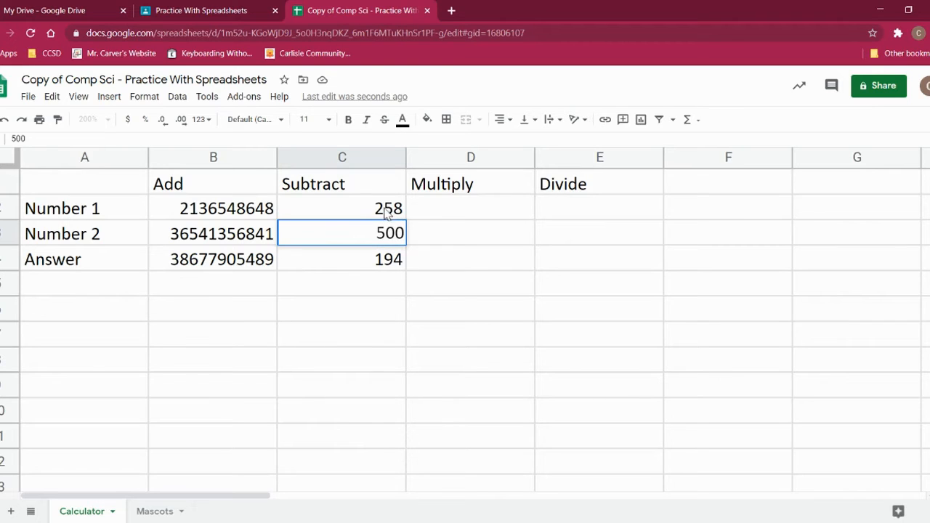
left_click(377, 260)
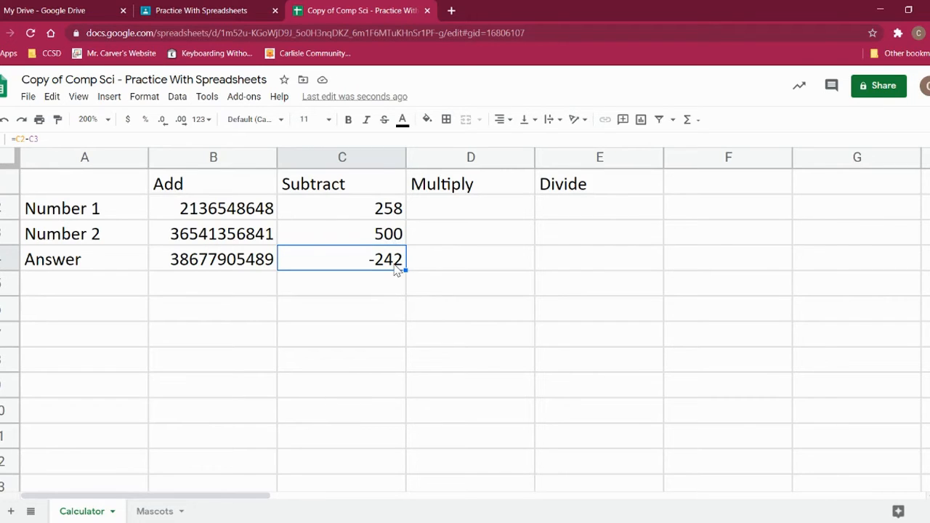
Enter 8 as Number 1 in cell D2 and 7 as Number 2 in cell D3 of the Multiply column.
left_click(462, 212)
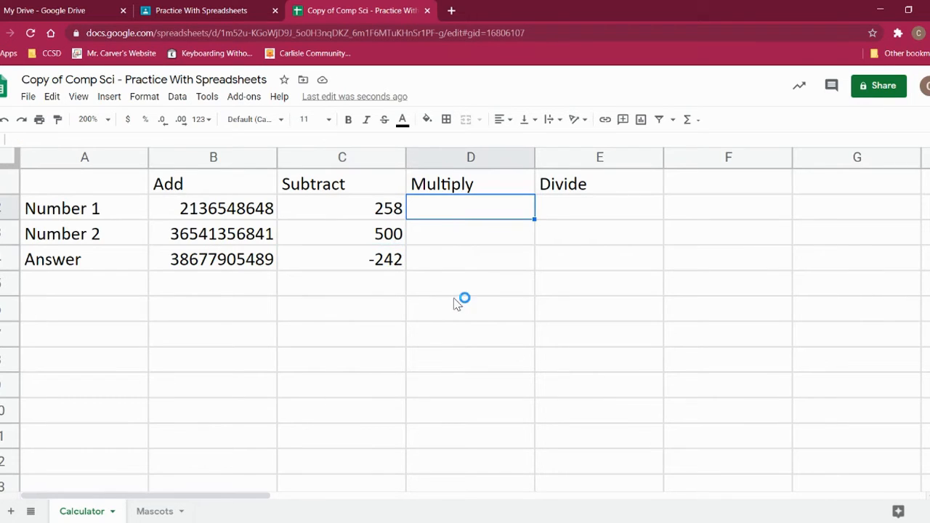
type("8")
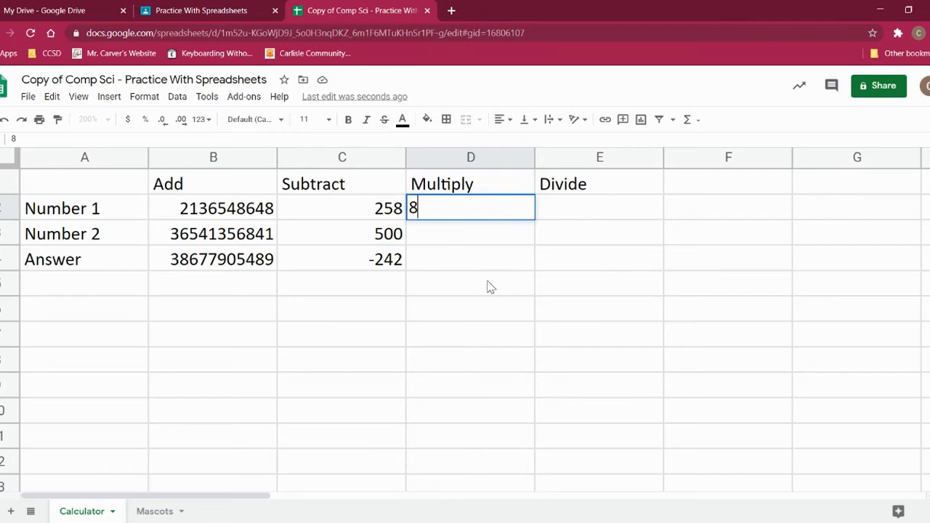
key("Return")
type("7")
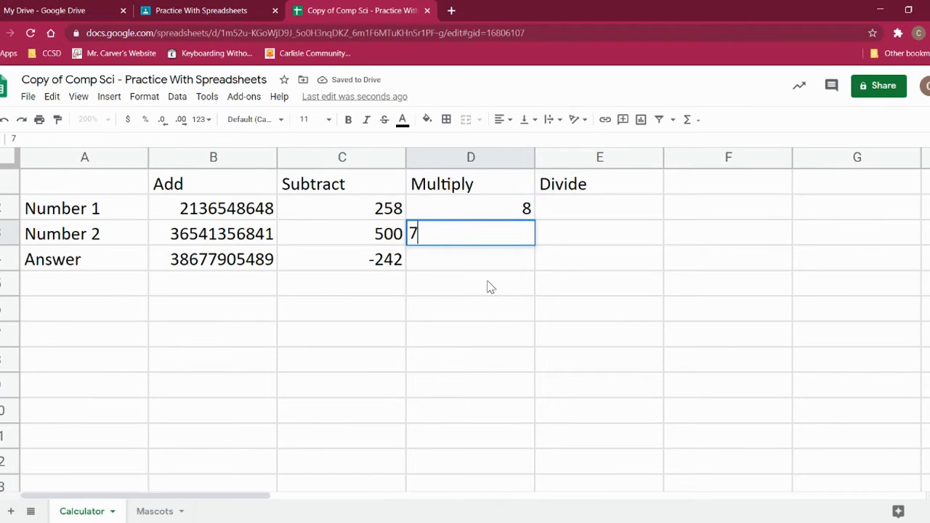
key("Return")
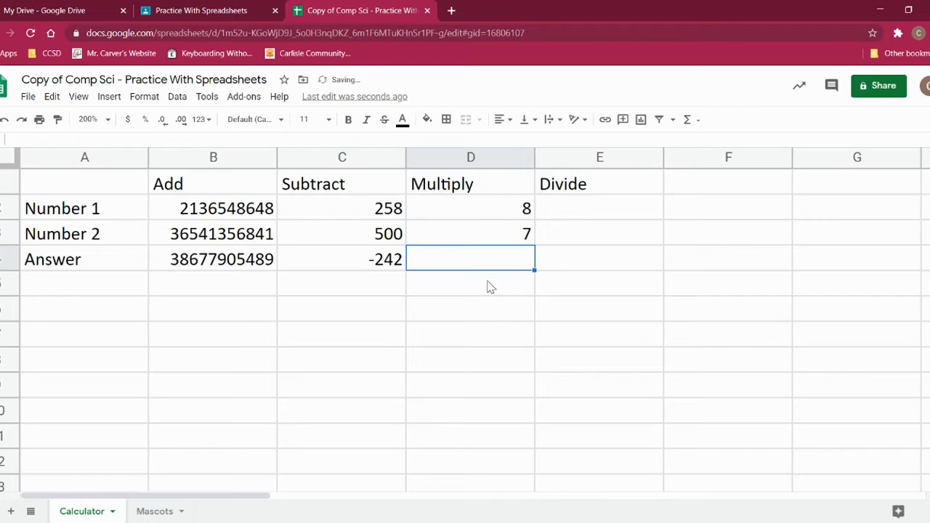
Enter the multiplication formula =D2*D3 in the Multiply column's Answer cell, D4.
type("=")
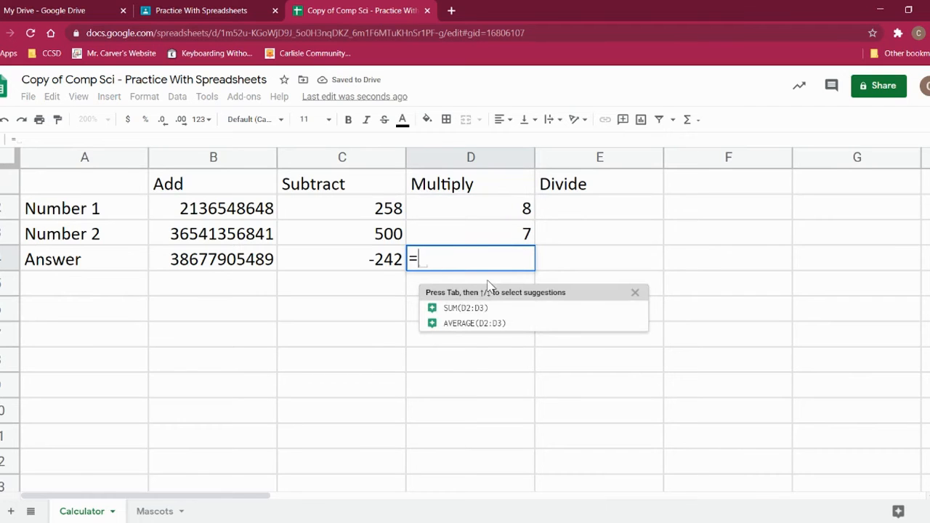
left_click(469, 216)
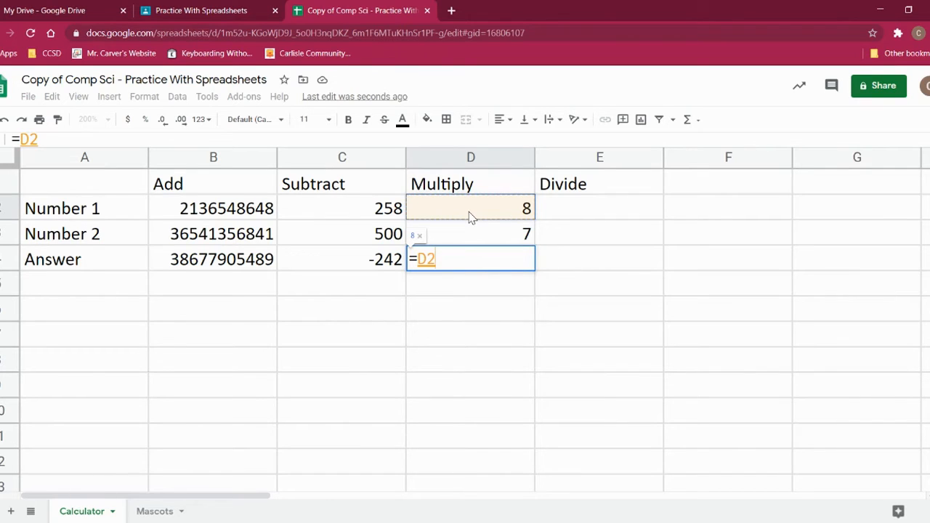
type("*")
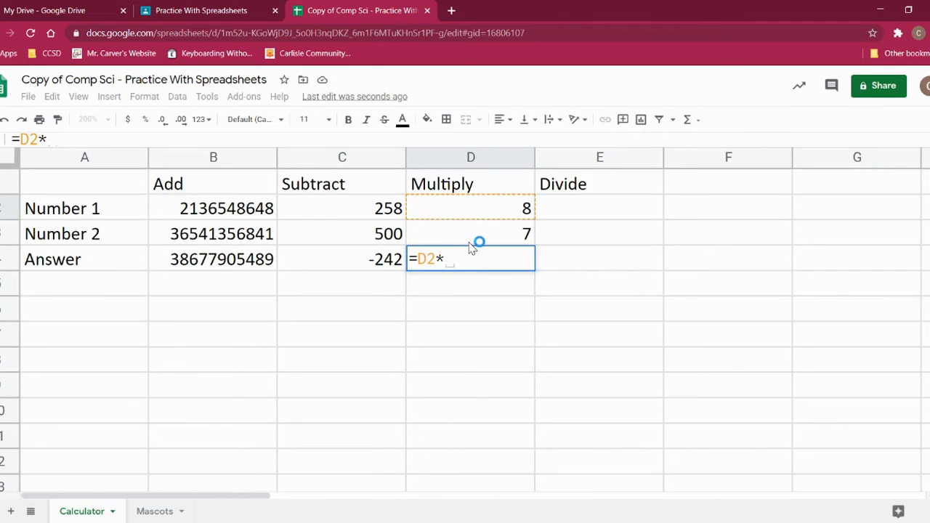
left_click(470, 243)
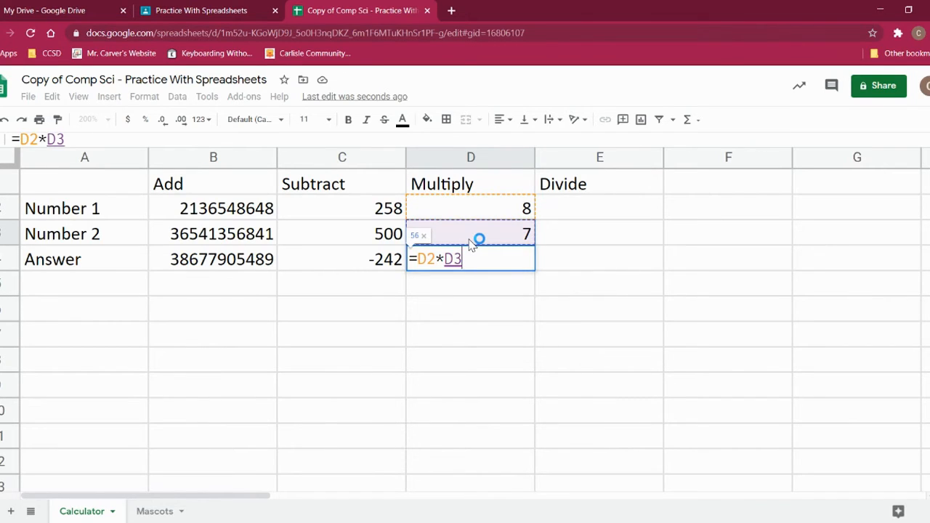
key("Return")
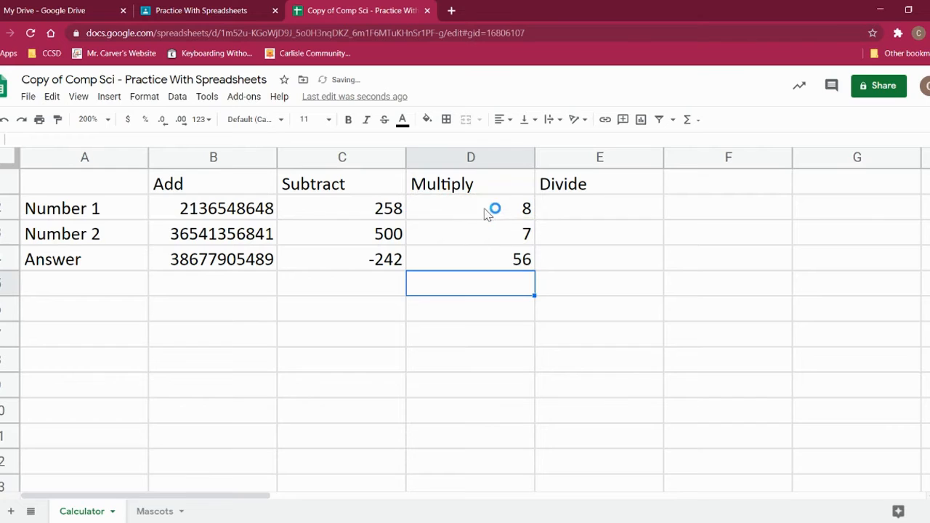
Test the multiplication formula by changing Number 1 in D2 to 563 and Number 2 in D3 to 248.
left_click(488, 209)
type("563")
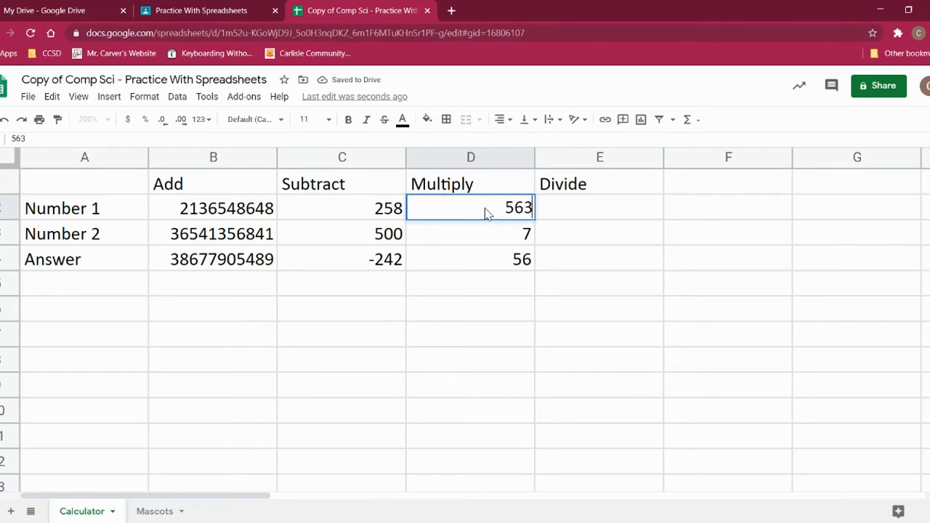
key("Return")
type("248")
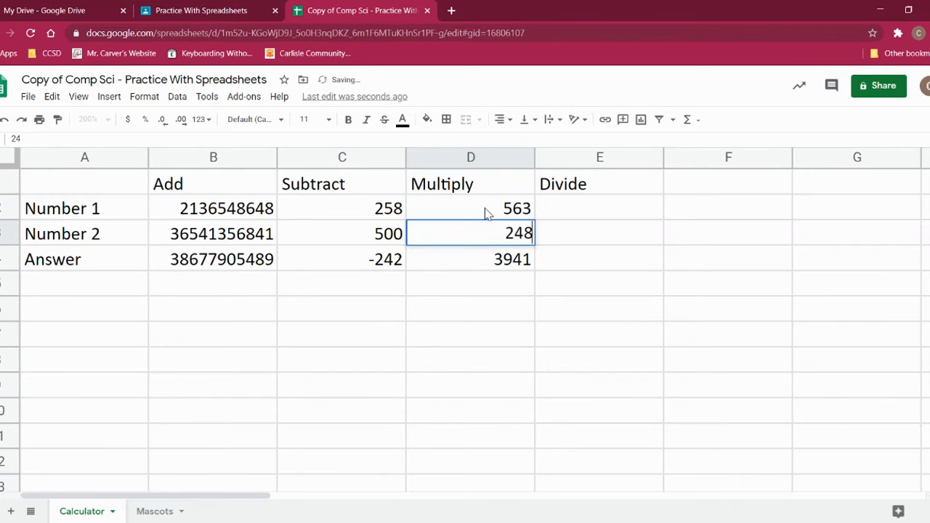
key("Return")
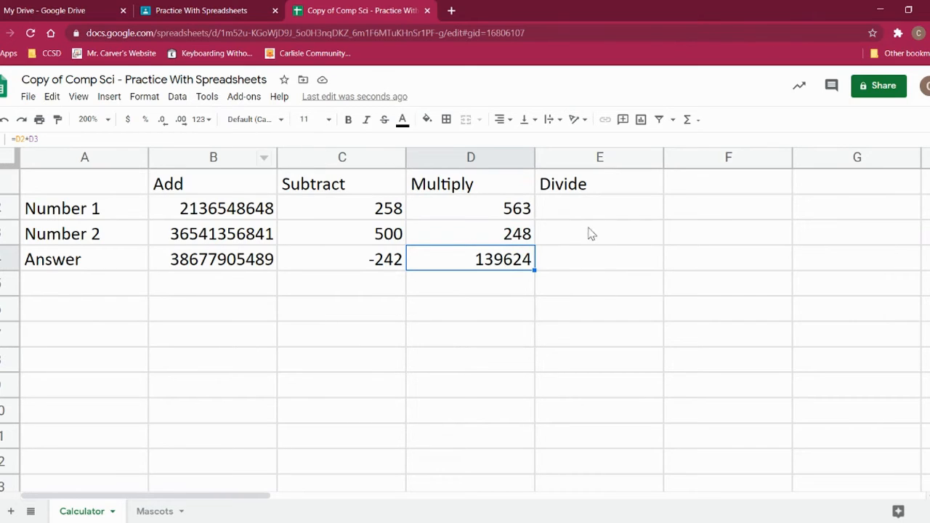
left_click(571, 207)
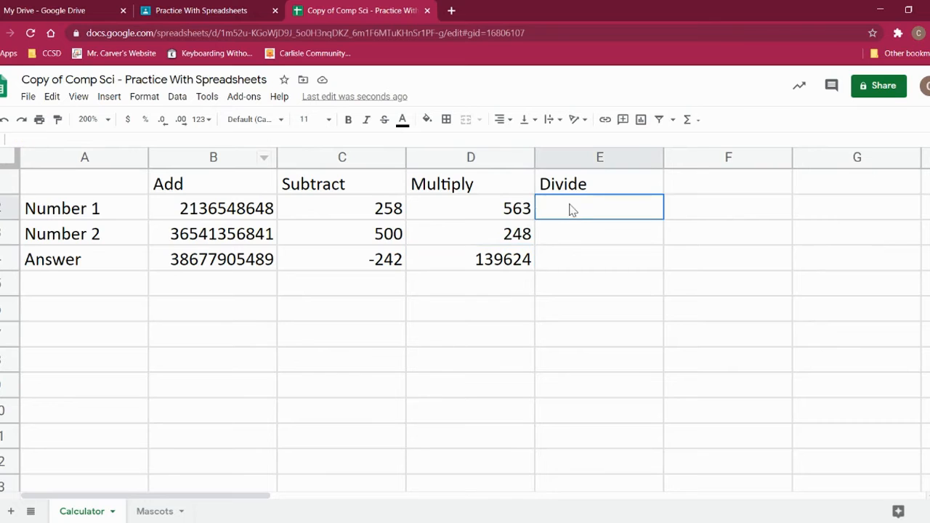
left_click(209, 120)
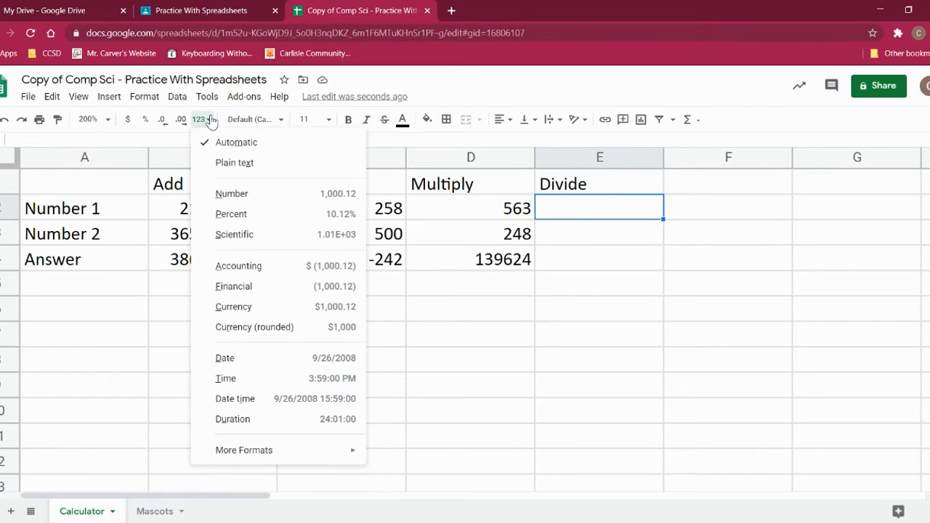
left_click(209, 120)
left_click(210, 120)
Apply the Number format to the Multiply answer in D4, remove its two decimal places, and add them back.
left_click(487, 269)
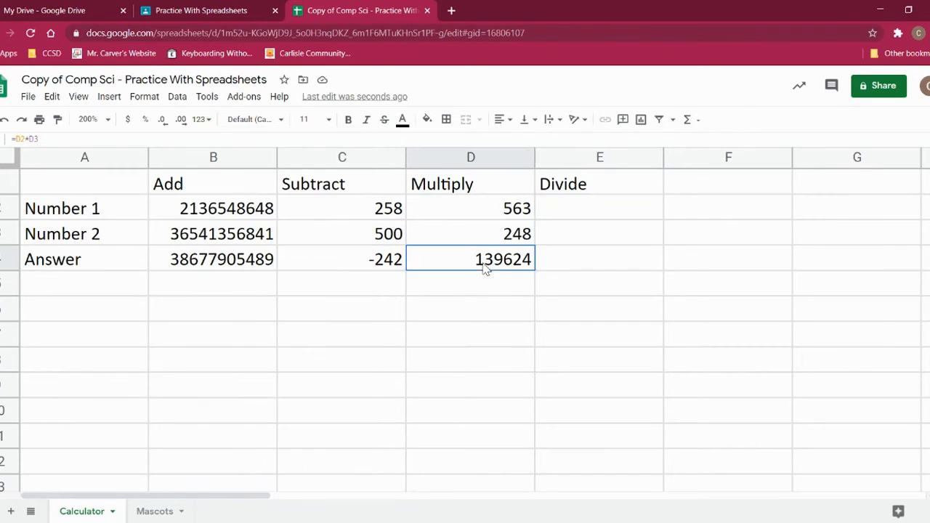
left_click(202, 120)
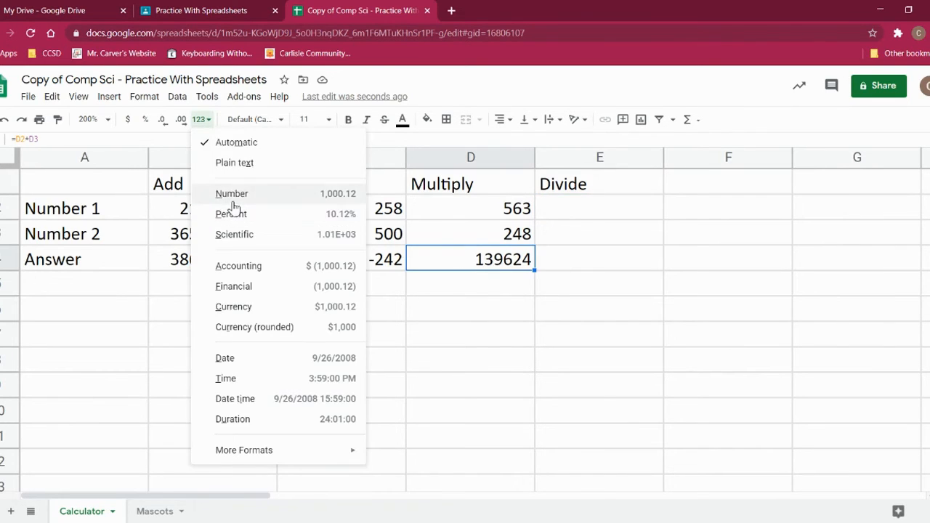
left_click(235, 197)
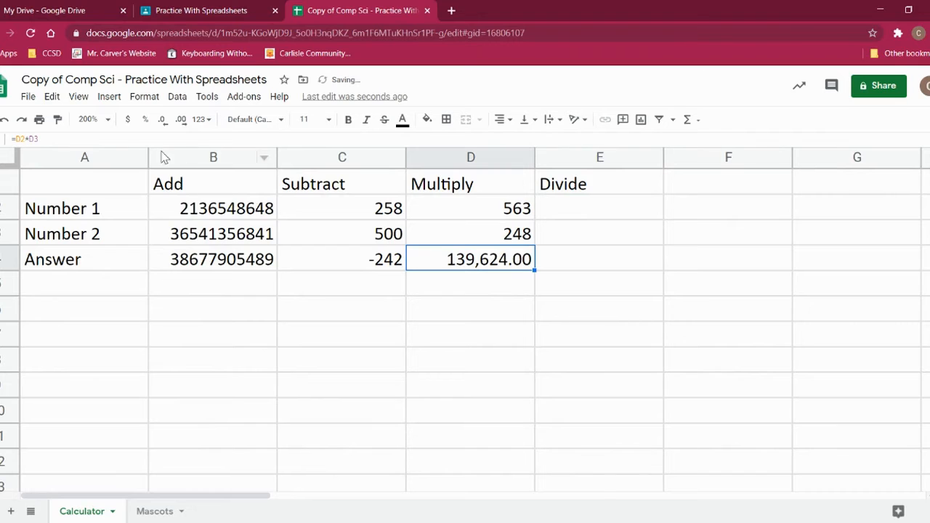
double_click(162, 121)
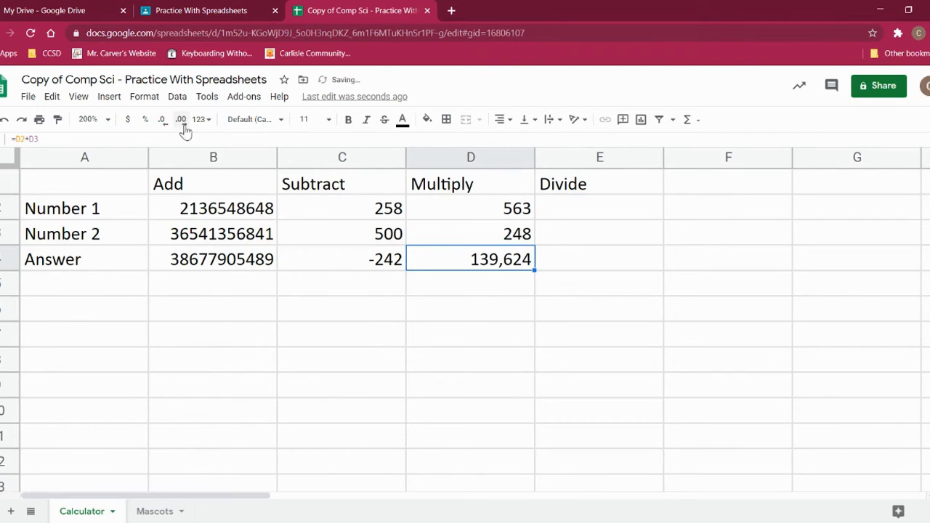
double_click(181, 122)
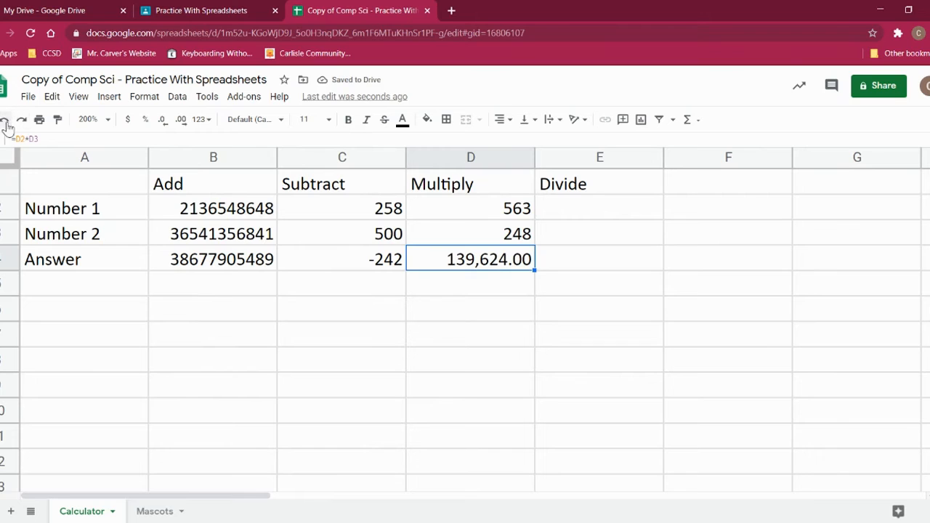
Return the Multiply answer in D4 to the Automatic number format.
left_click(206, 121)
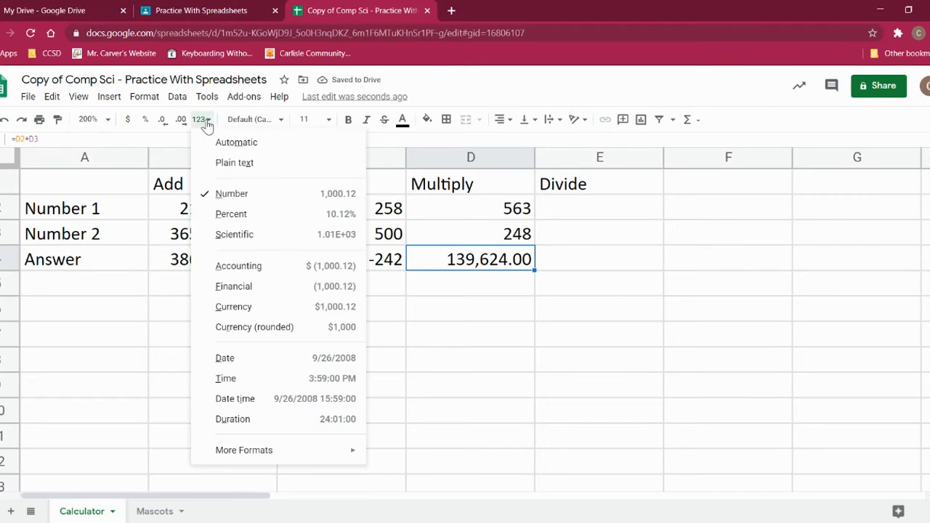
left_click(236, 145)
left_click(574, 258)
left_click(556, 214)
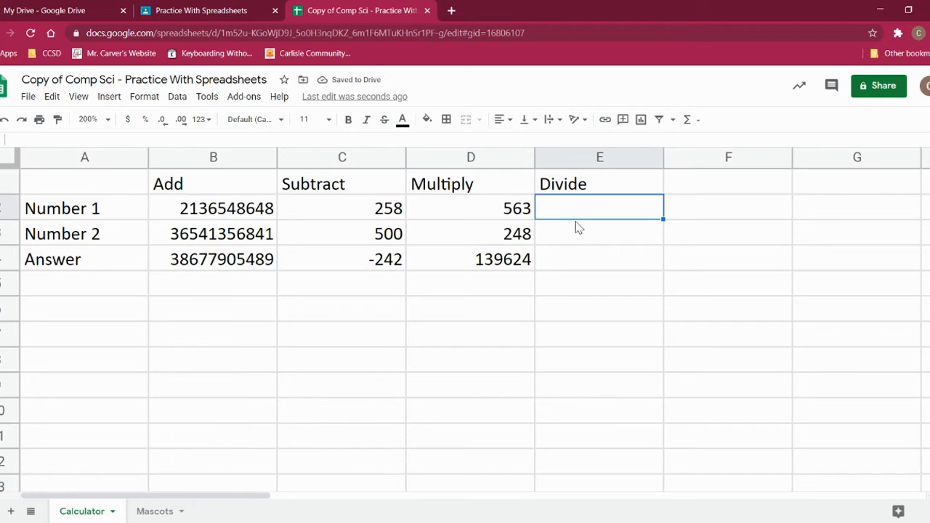
left_click(504, 267)
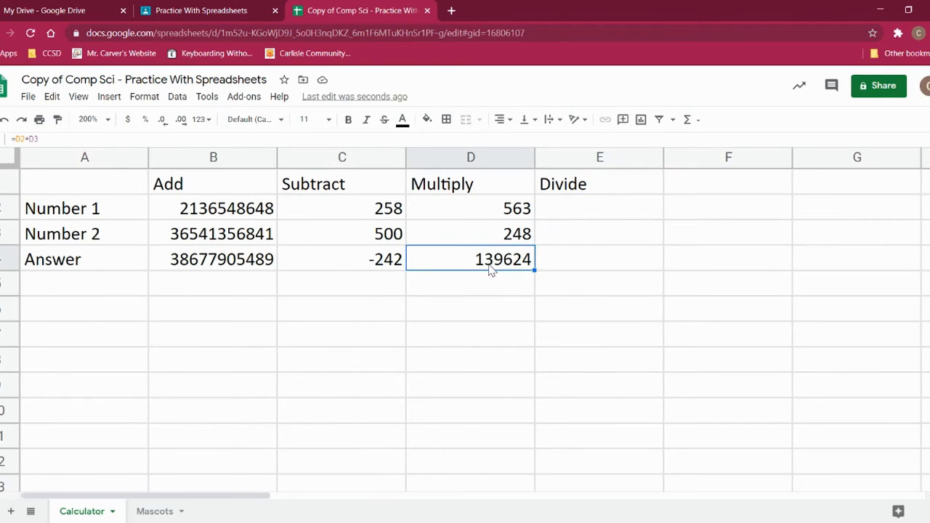
left_click(558, 190)
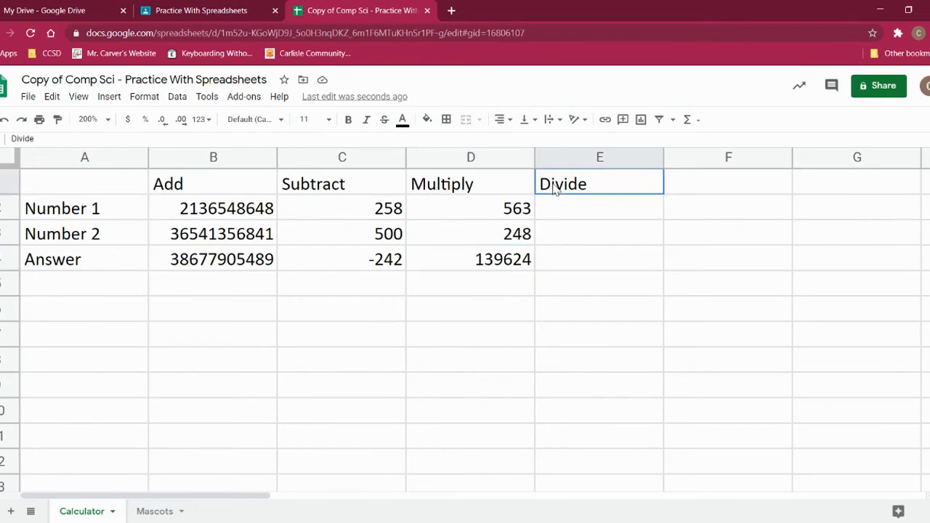
Enter 8 as Number 1 in cell E2 and 2 as Number 2 in cell E3 of the Divide column.
left_click(575, 220)
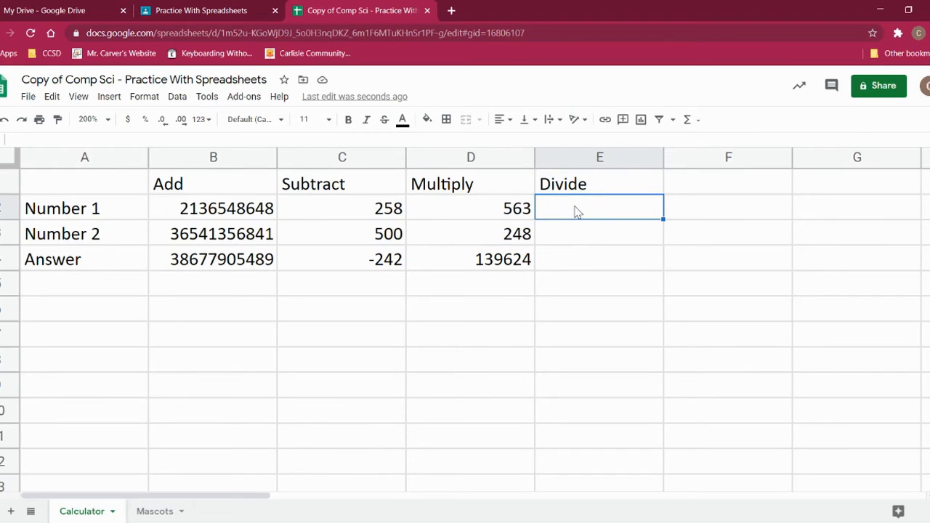
type("8")
left_click(600, 242)
type("2")
Enter the division formula =E2/E3 in the Divide column's Answer cell, E4.
left_click(611, 270)
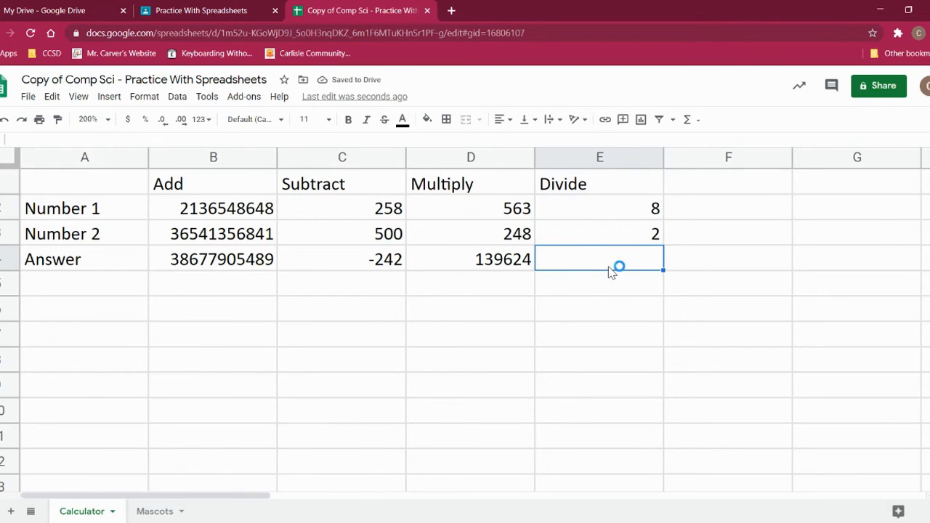
type("=")
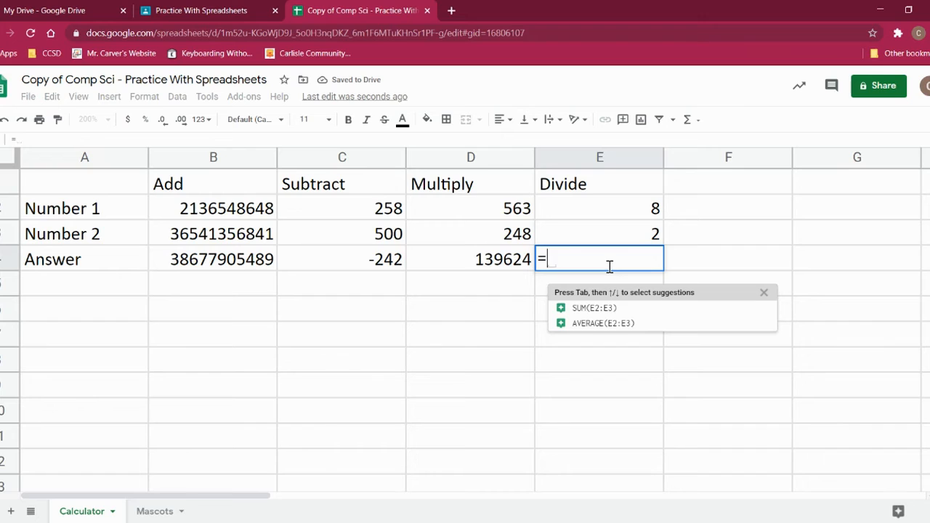
left_click(585, 213)
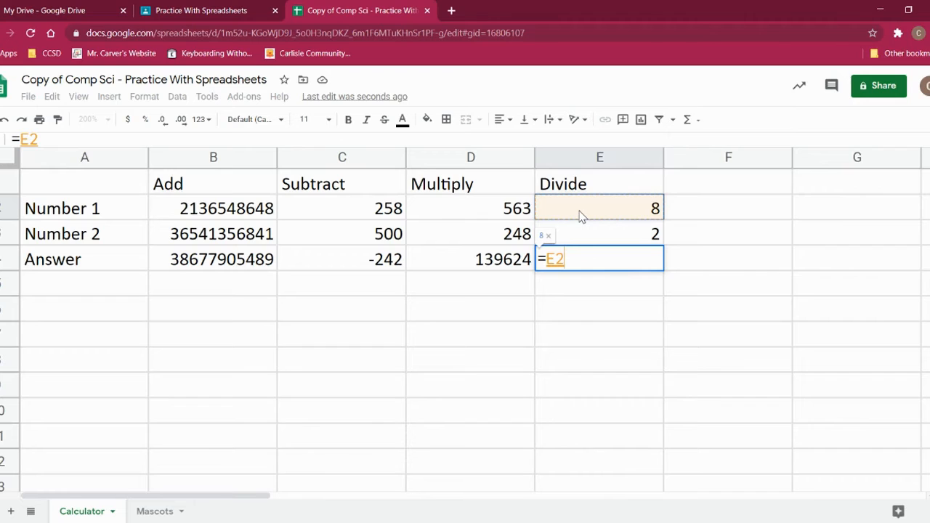
type("/")
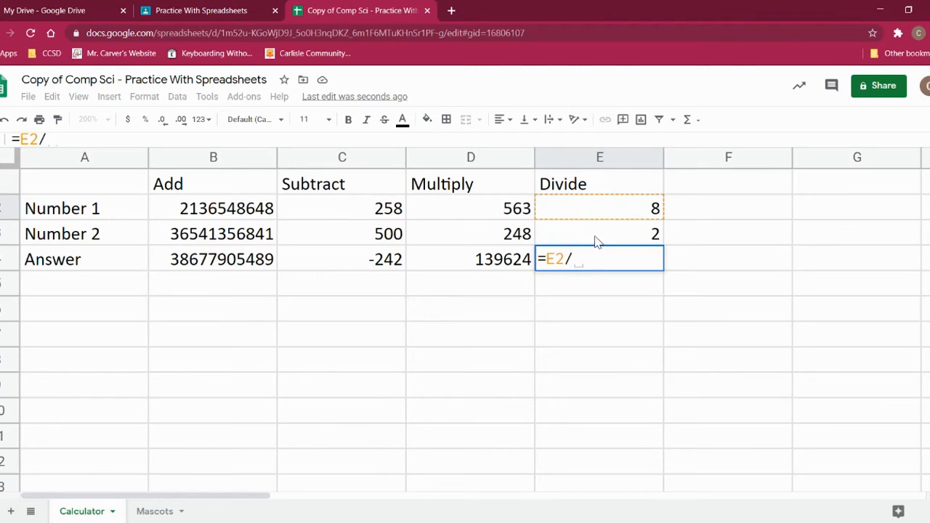
left_click(595, 241)
key("Return")
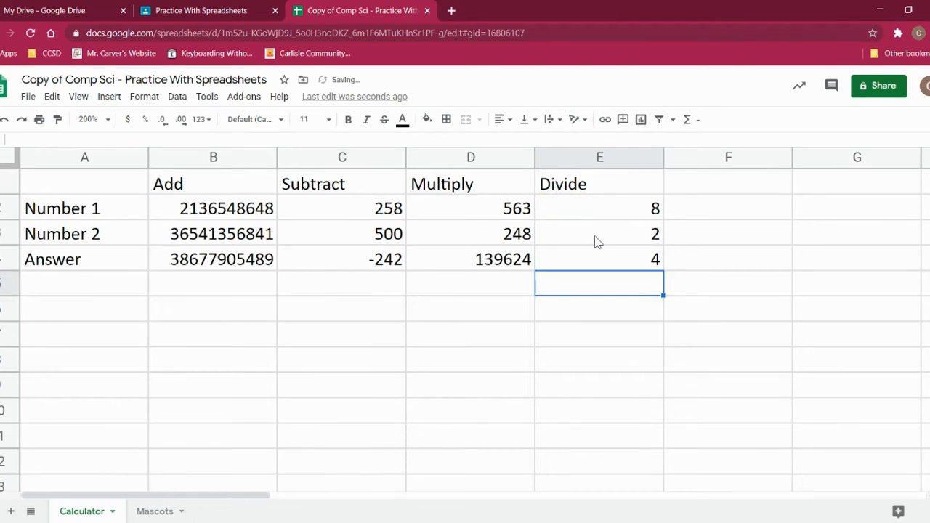
Test the division formula by changing Number 1 in E2 to 598.
left_click(603, 213)
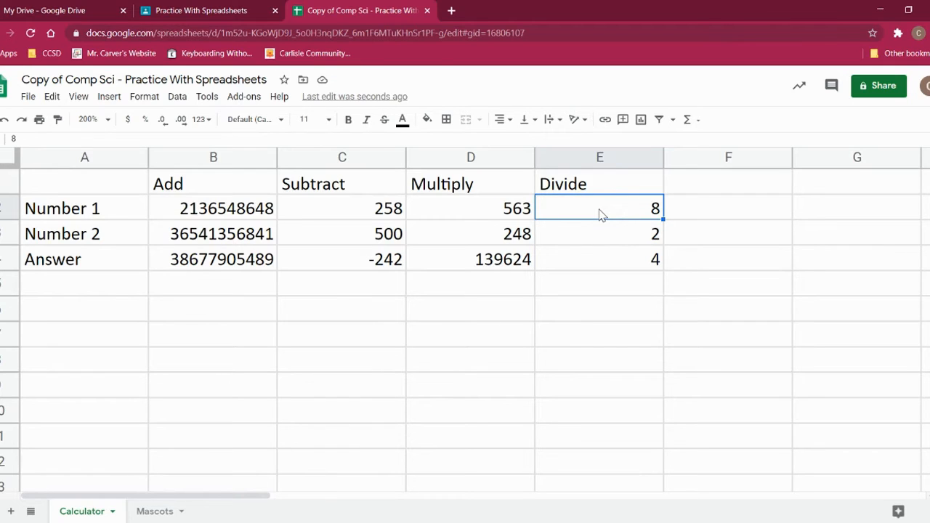
type("598")
key("Return")
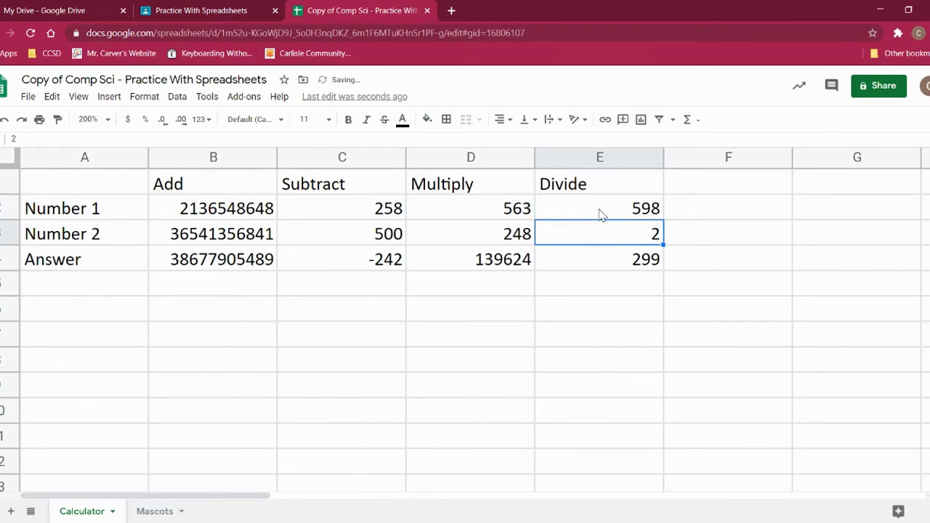
Test the division formula with 54 and 3 as successive values for Number 2 in E3, checking the answer in E4.
type("54")
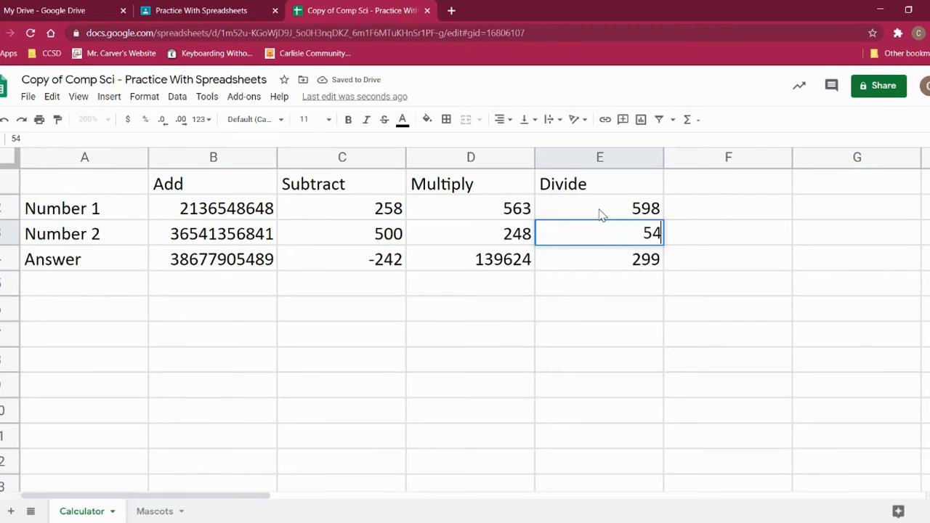
key("Return")
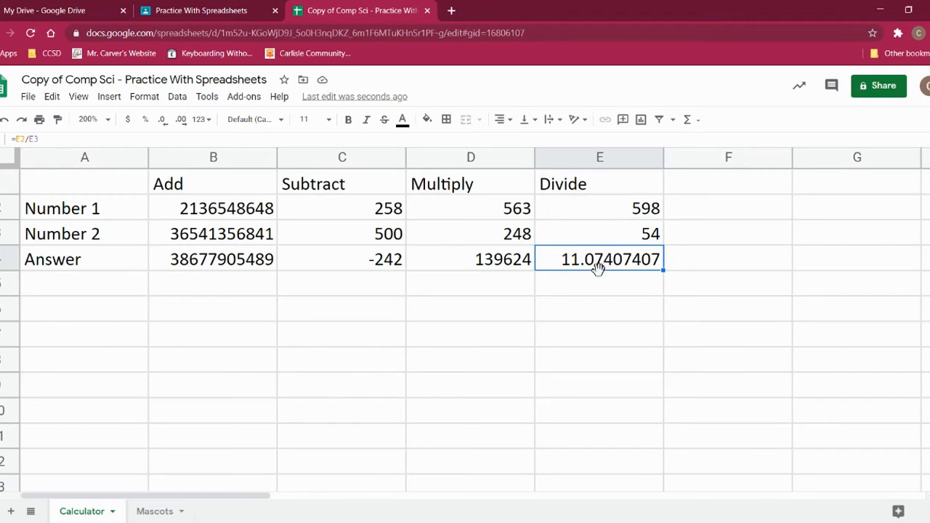
left_click(654, 241)
type("3")
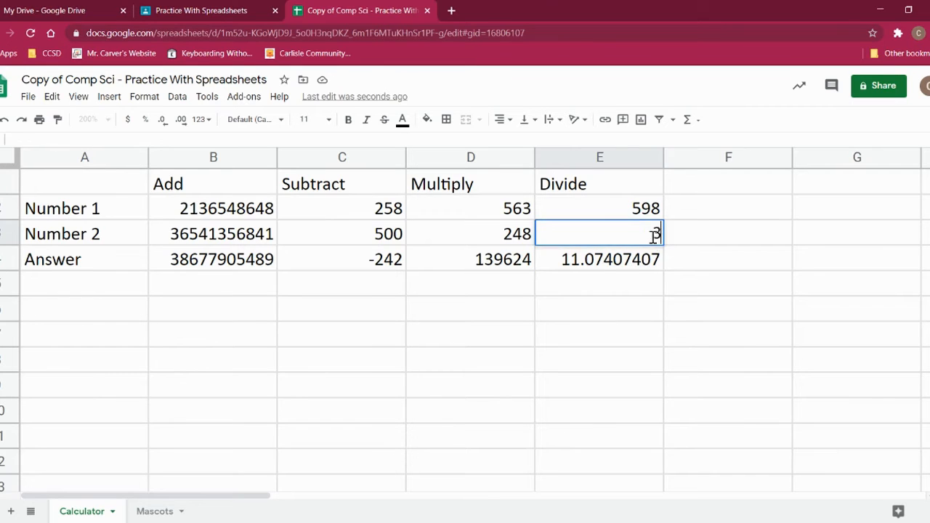
key("Return")
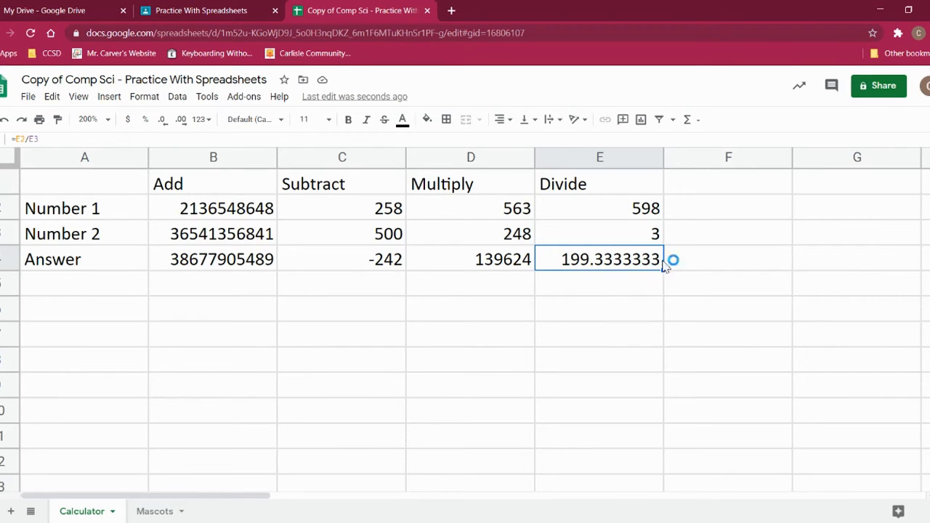
left_click(644, 218)
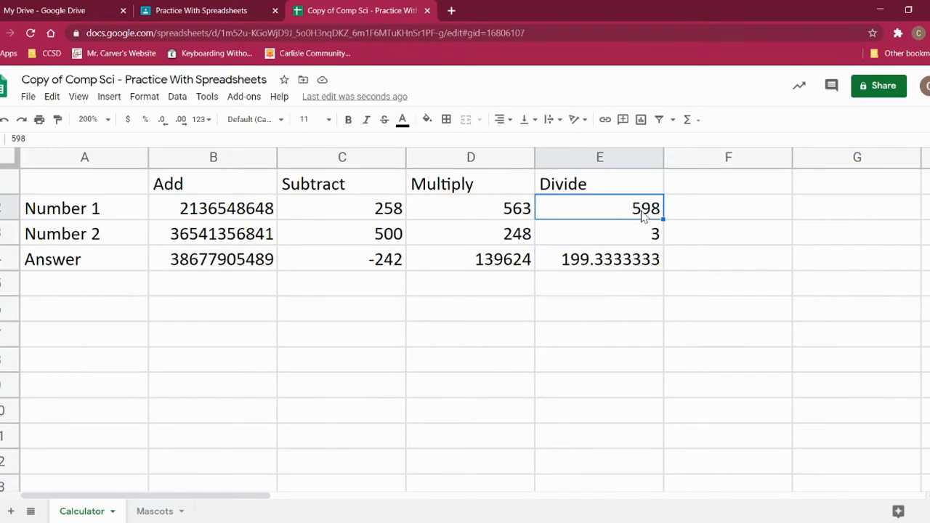
left_click(619, 271)
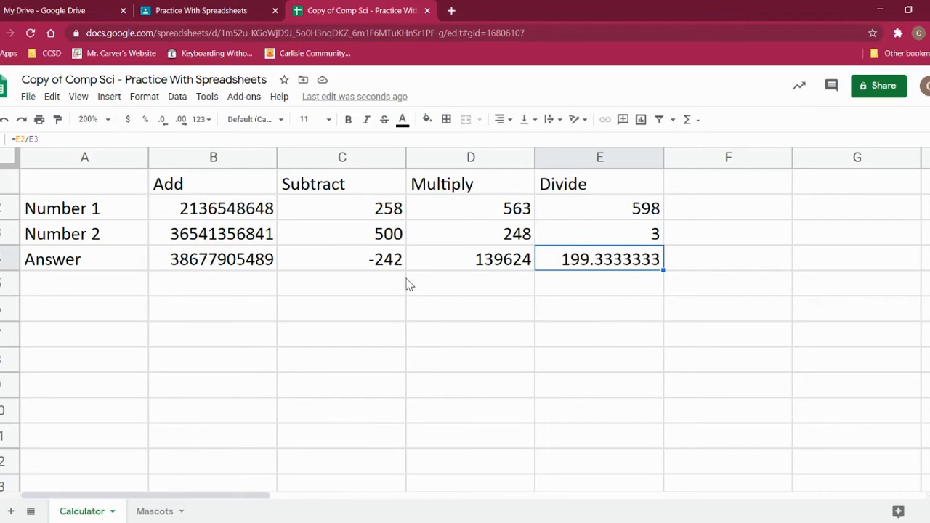
Change the Add column's Number 1 in B2 to 13 and Number 2 in B3 to 24.
left_click(207, 211)
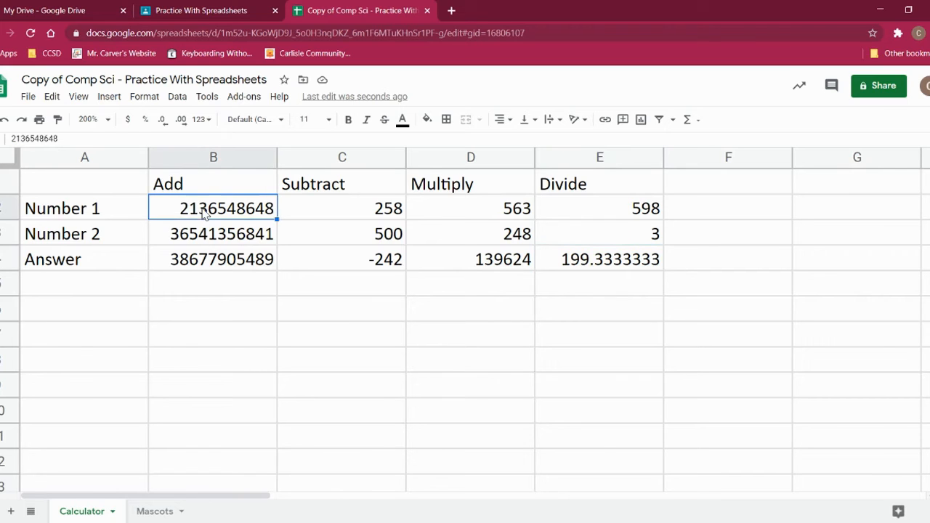
left_click(193, 158)
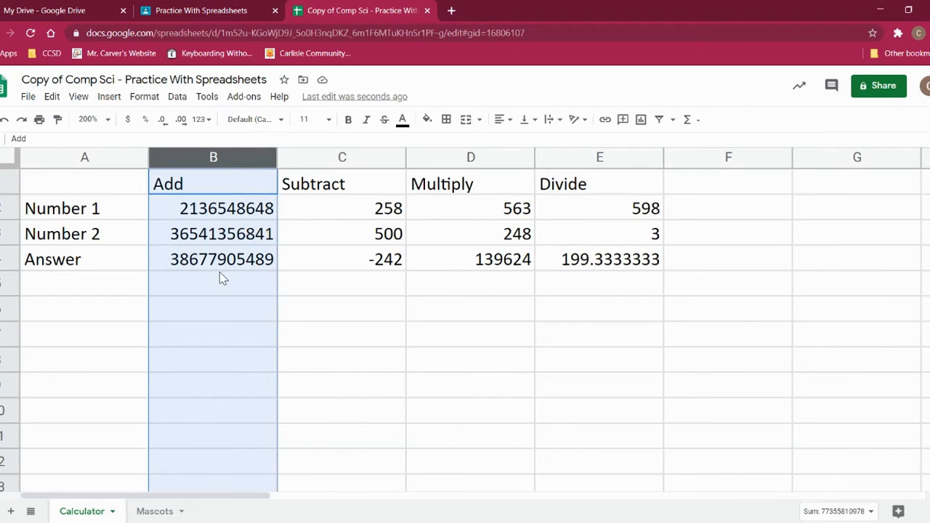
left_click(214, 212)
type("13")
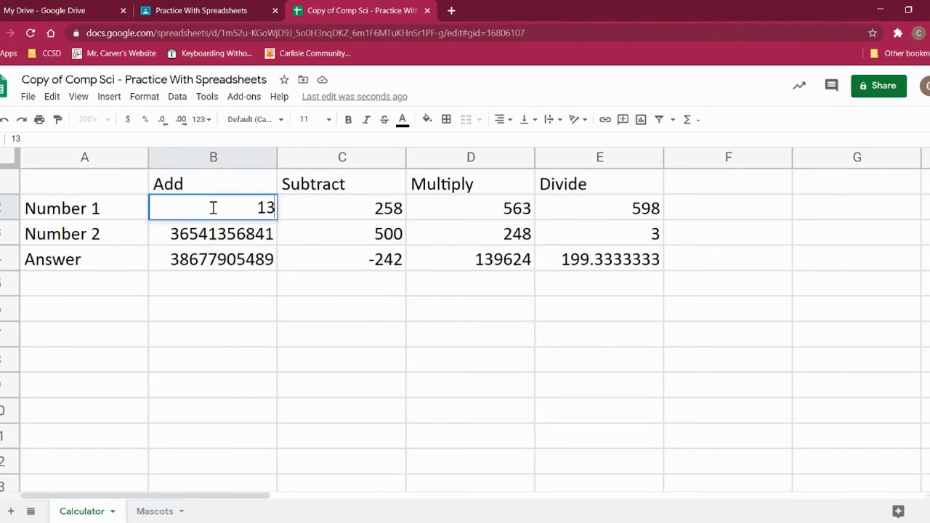
left_click(256, 244)
type("2")
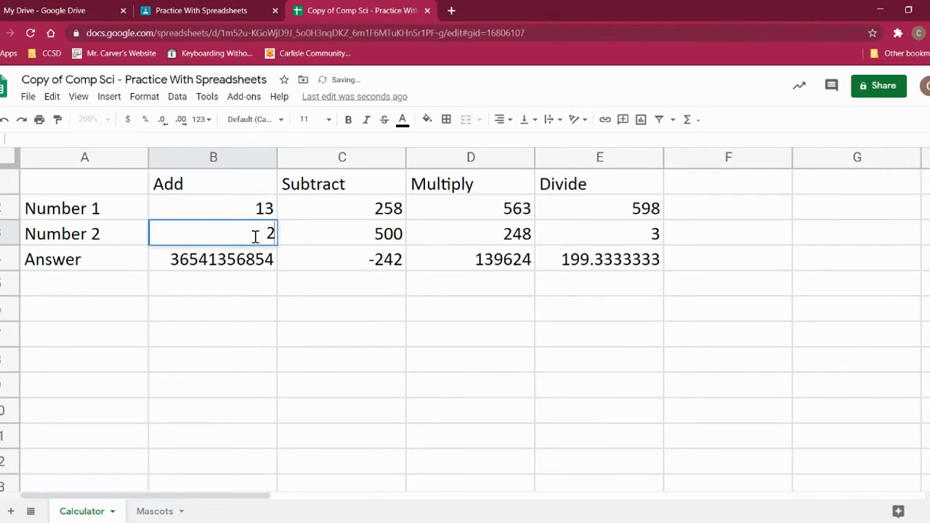
type("4")
key("Return")
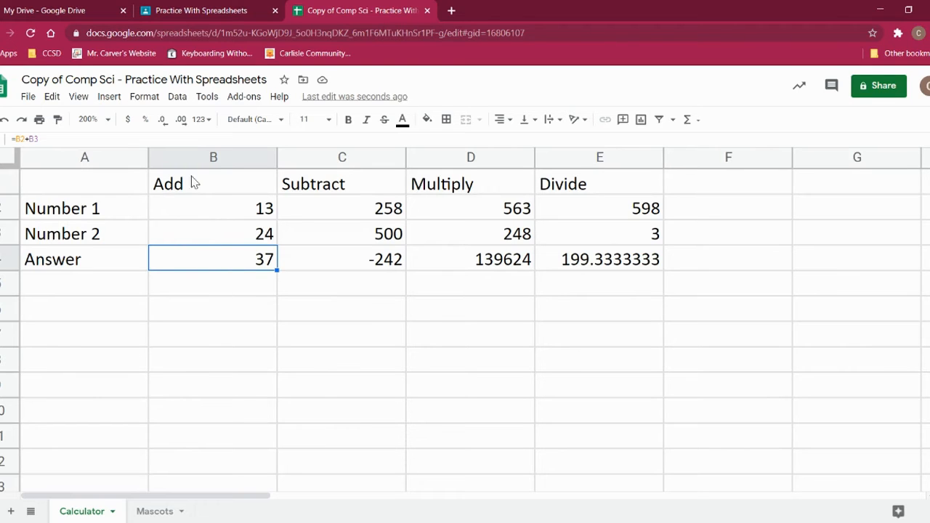
Review the Subtract, Multiply, Divide and Add columns by selecting each one in turn.
left_click(340, 158)
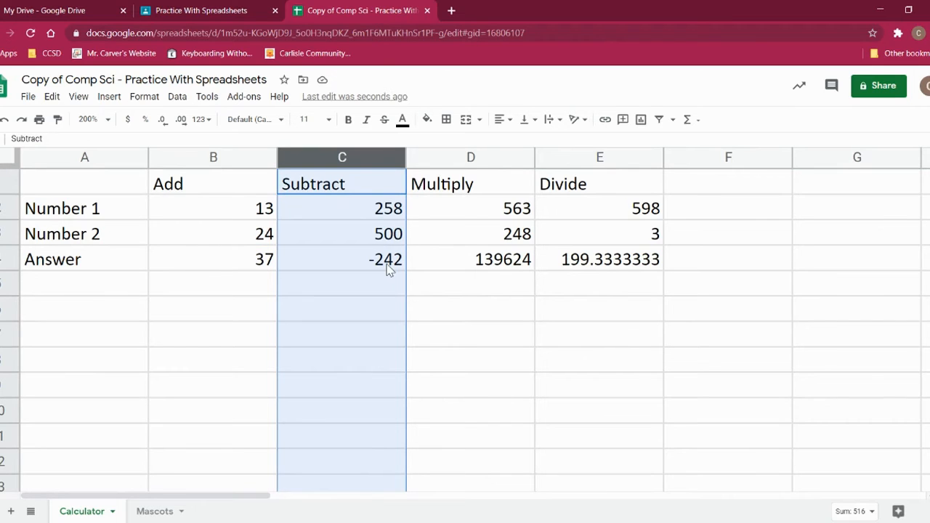
left_click(467, 159)
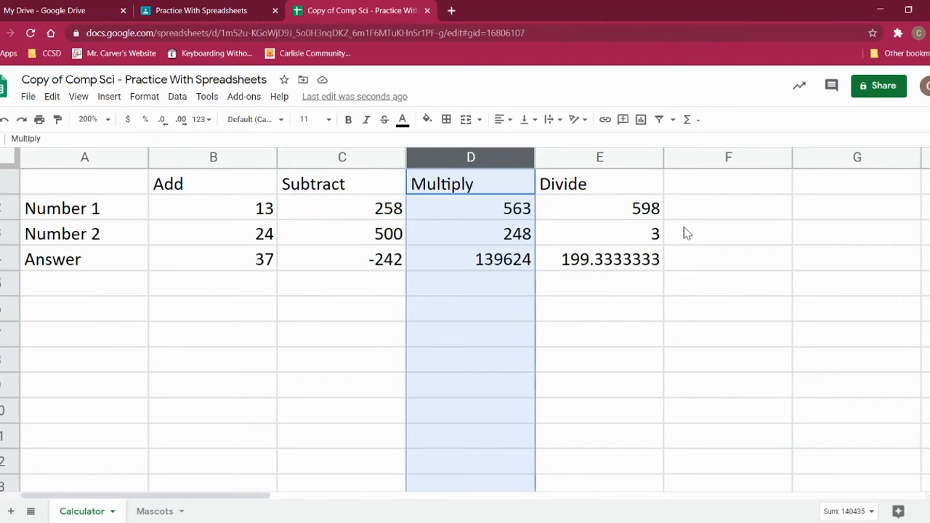
left_click(600, 157)
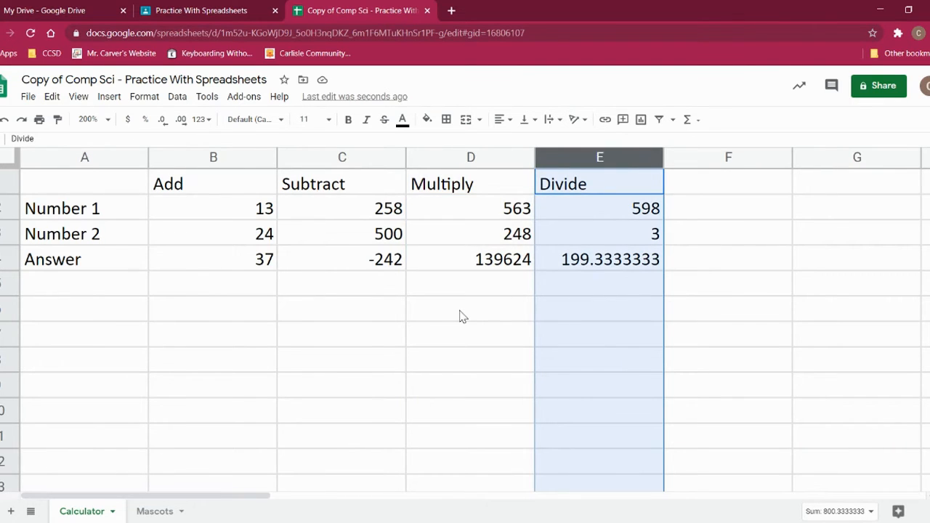
left_click_drag(366, 157, 603, 179)
left_click(209, 155)
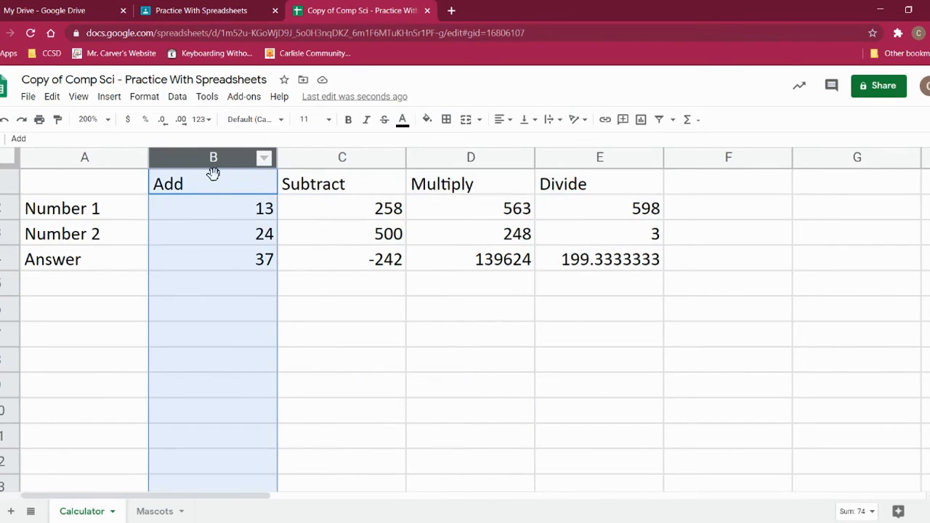
Move the Answer row from A4:E4 down to row 10 and check the formula of the moved Add answer.
left_click(107, 263)
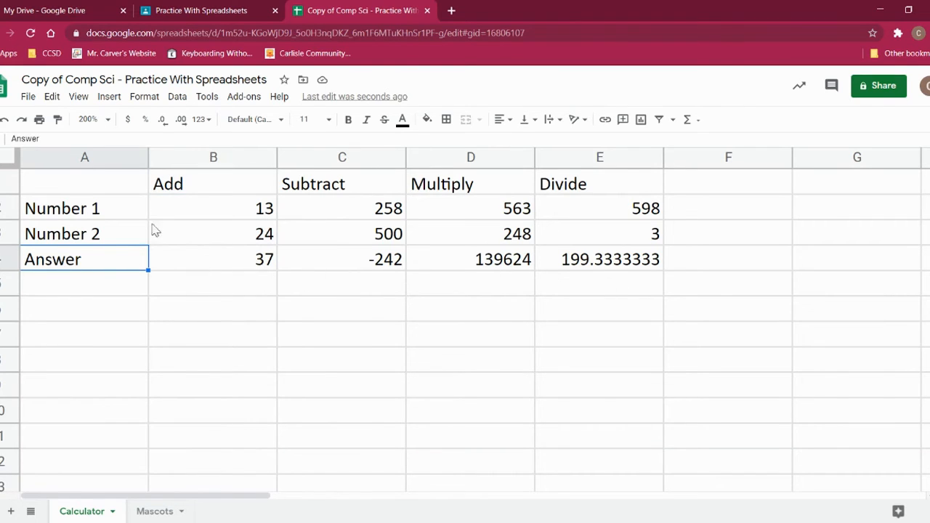
left_click_drag(92, 265, 581, 269)
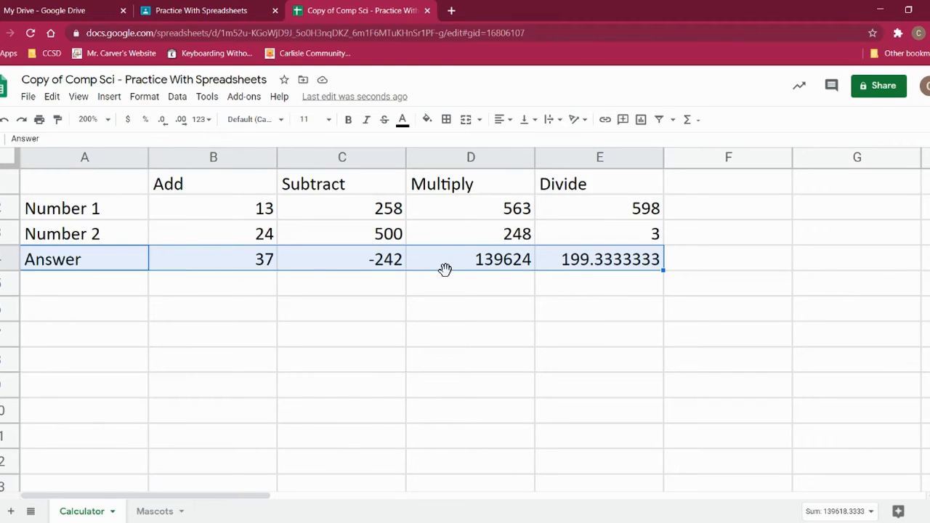
left_click_drag(445, 270, 445, 271)
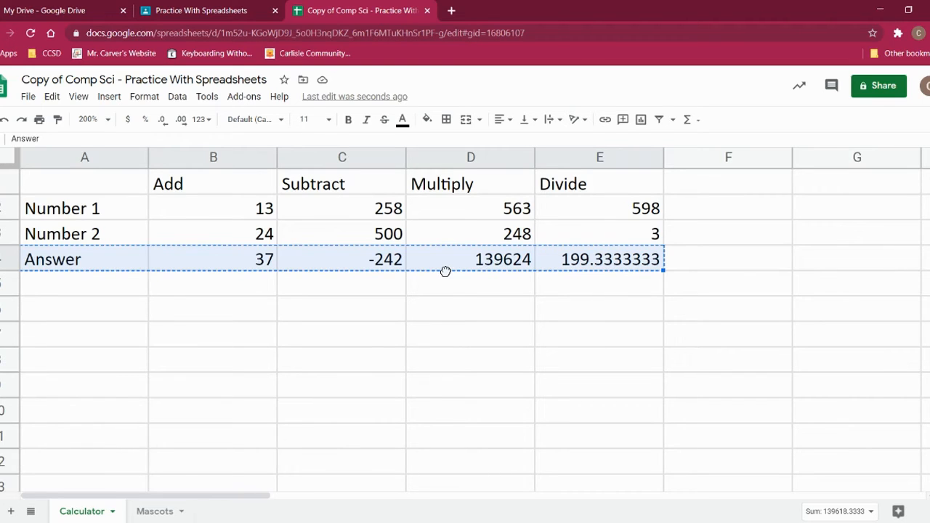
left_click_drag(445, 271, 518, 413)
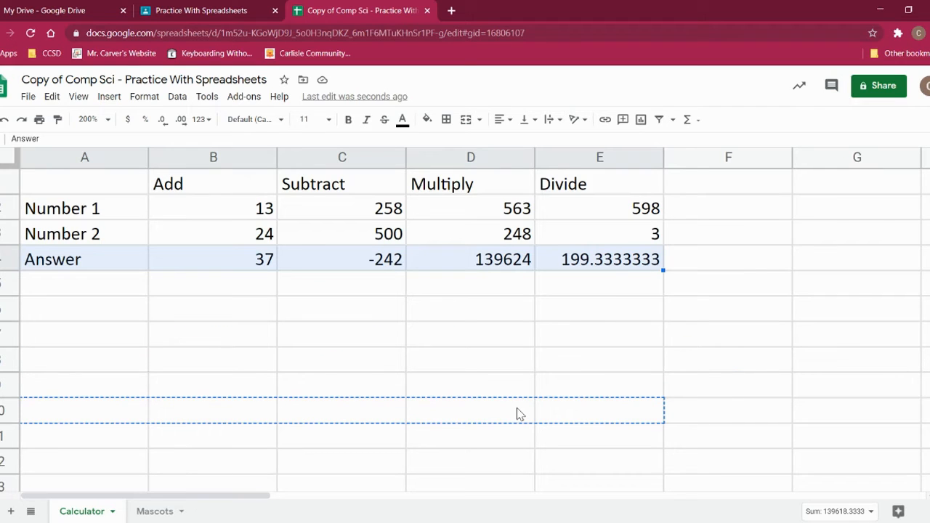
left_click_drag(517, 410, 518, 411)
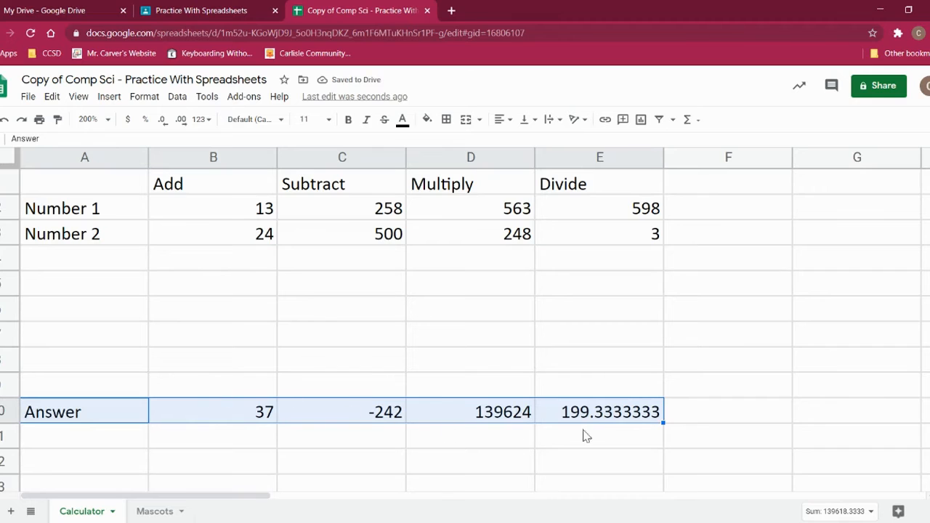
left_click(259, 411)
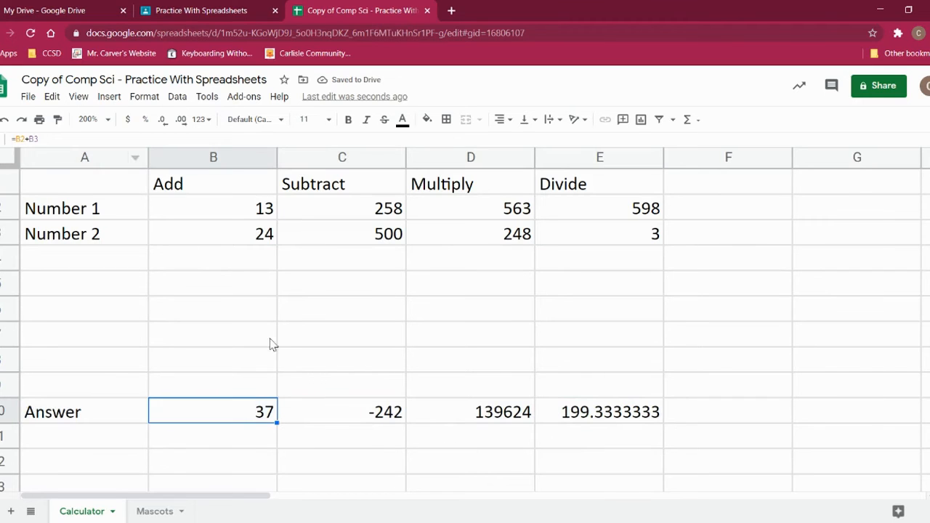
key("Right")
left_click(234, 412)
Label cells A4, A5 and A6 below Number 2 as Number 3, Number 4 and Number 5.
left_click(104, 272)
type("Number")
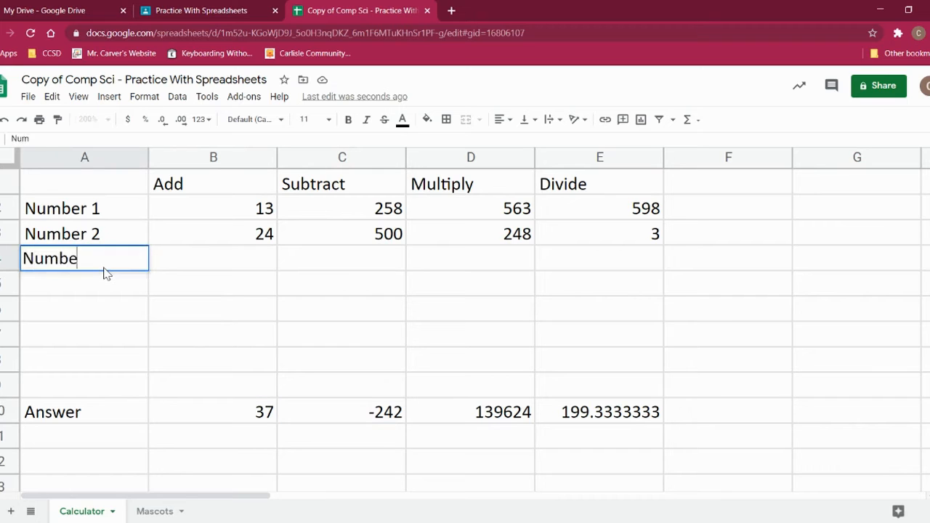
key("Return")
key("ctrl+z")
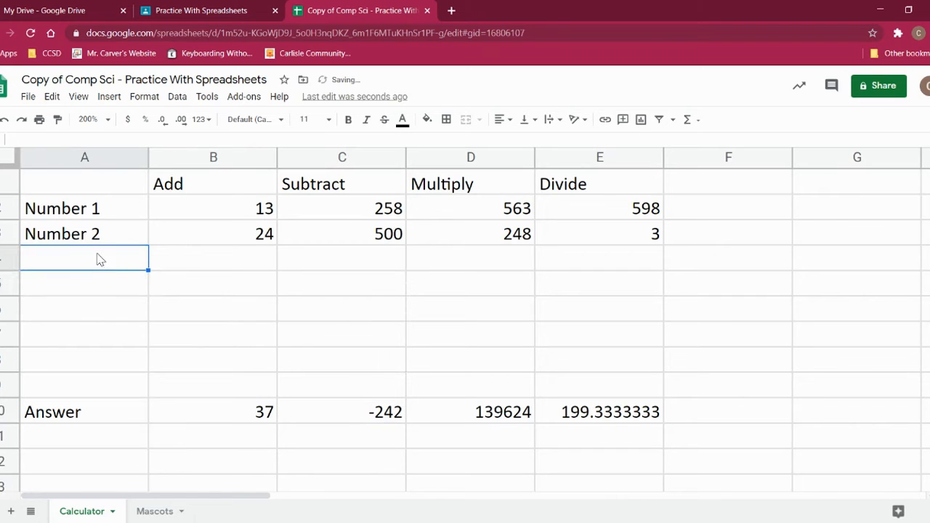
type("Number 3")
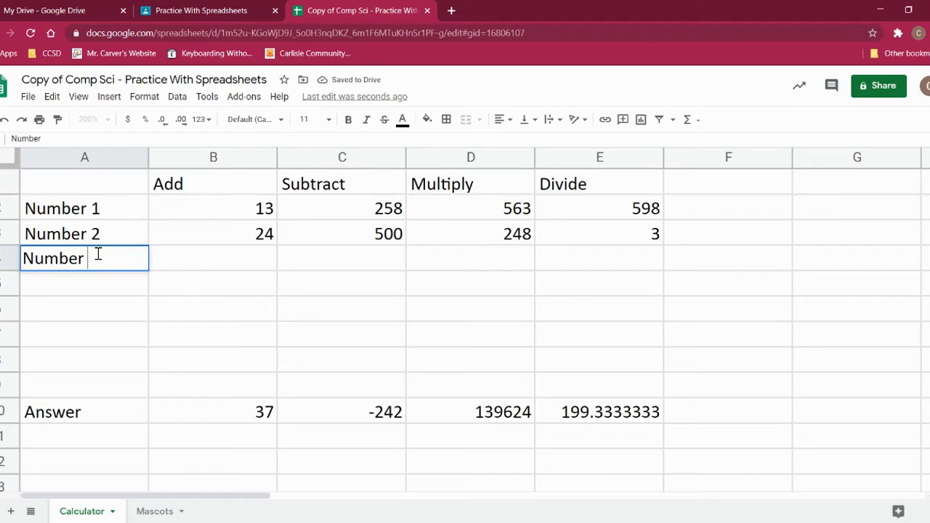
key("Return")
type("Number 4")
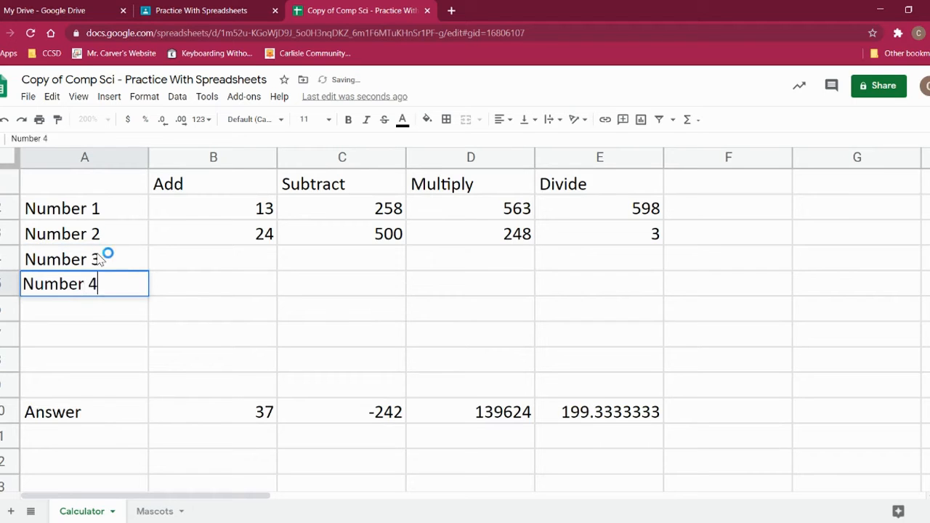
key("Return")
type("Number 5")
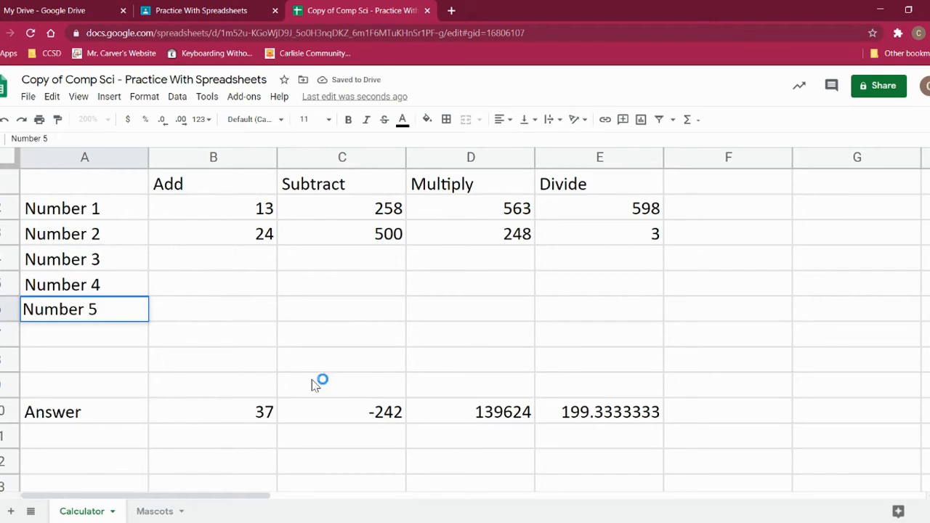
left_click(210, 285)
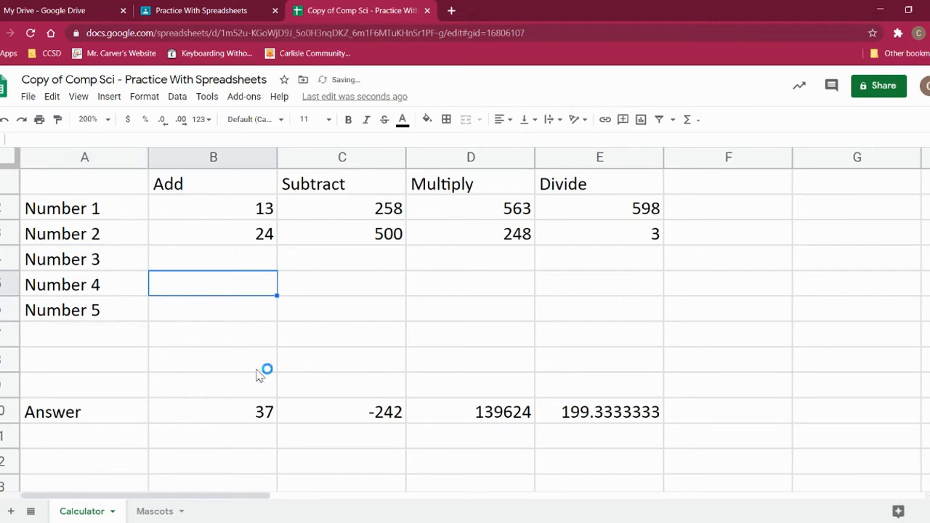
Enter 53, 54 and 23 in the Add column as Number 3, Number 4 and Number 5 in B4:B6.
left_click(242, 262)
type("53")
key("Return")
type("54")
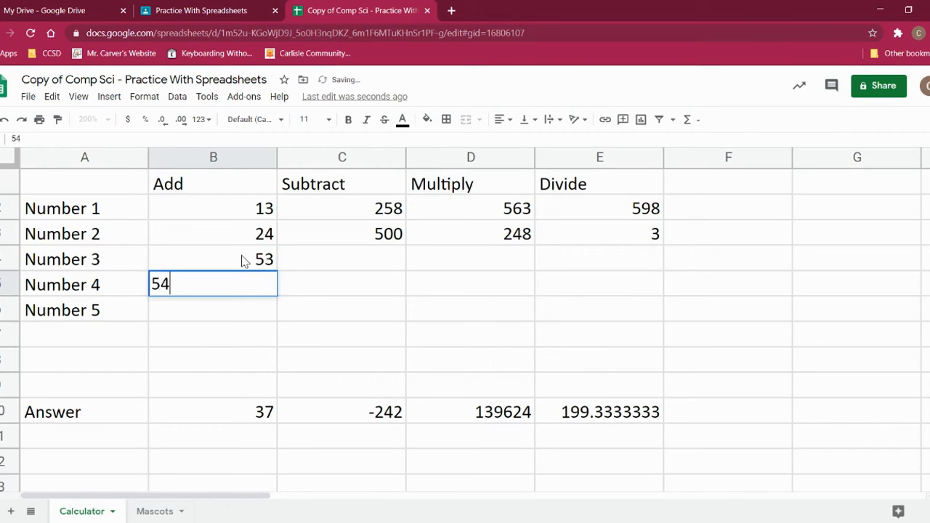
key("Return")
type("23")
key("Return")
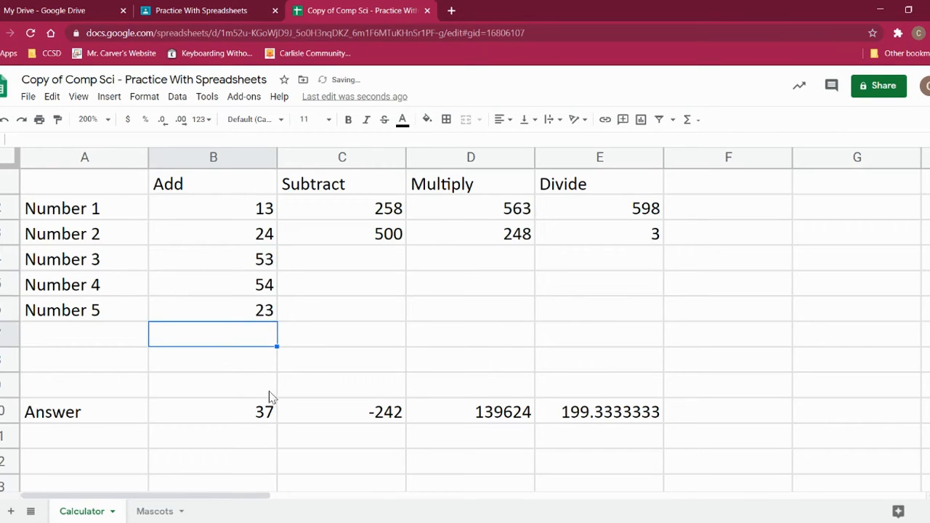
Replace the Add answer in B10 with =sum(B2:B6) so it covers all five numbers, and check its formula.
left_click(265, 412)
left_click_drag(259, 212, 271, 316)
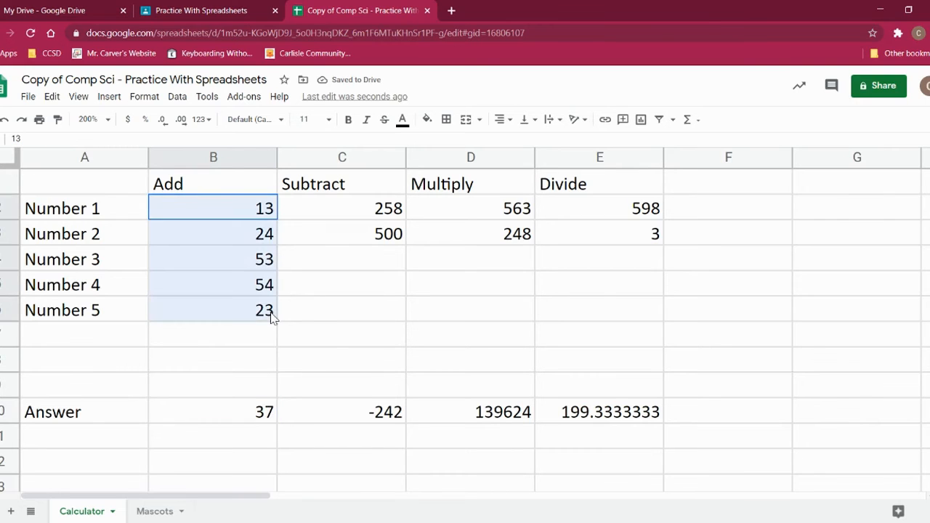
left_click(249, 414)
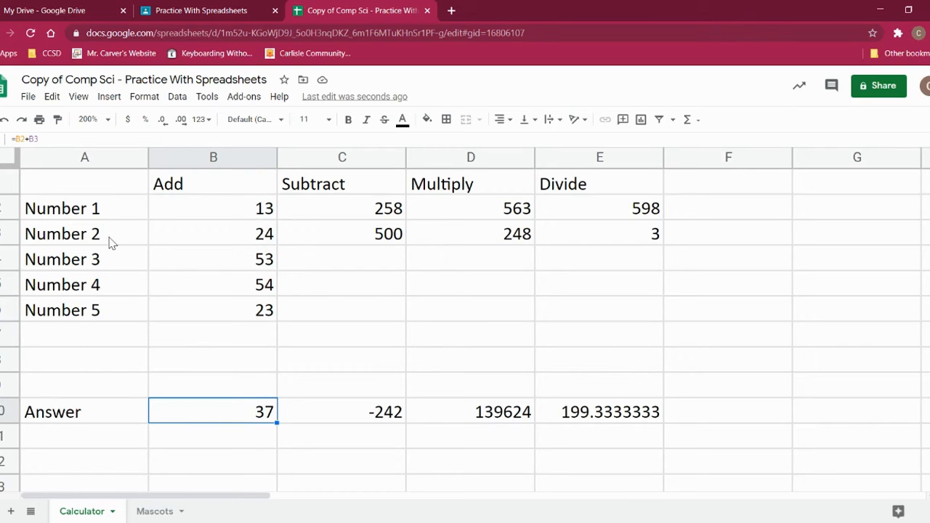
key("Delete")
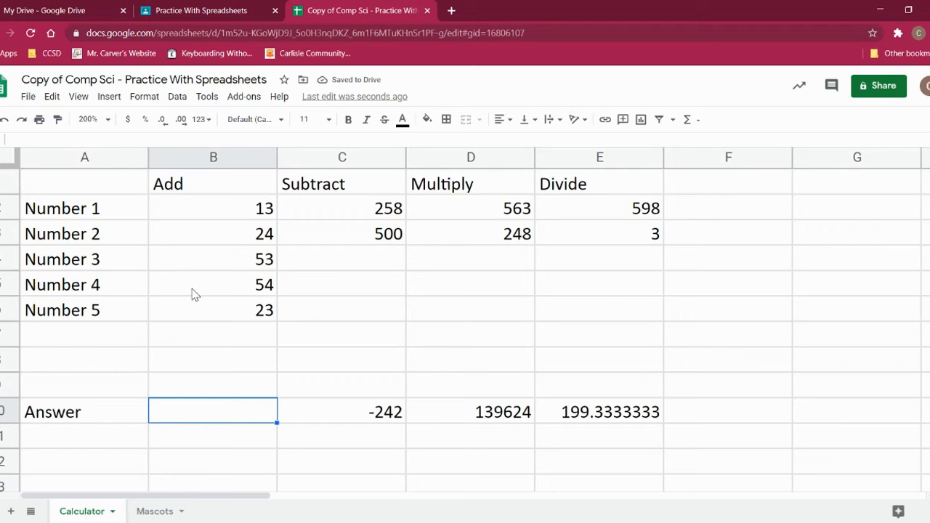
type("=")
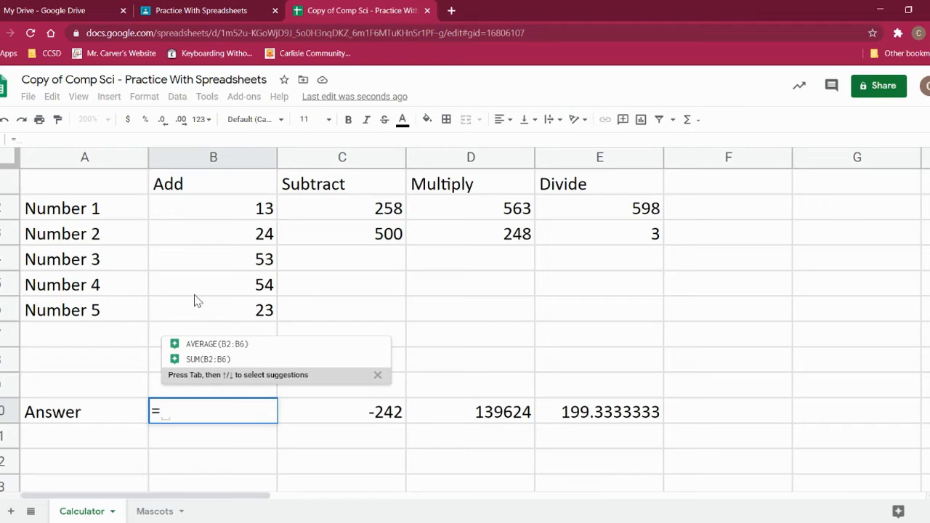
type("sum")
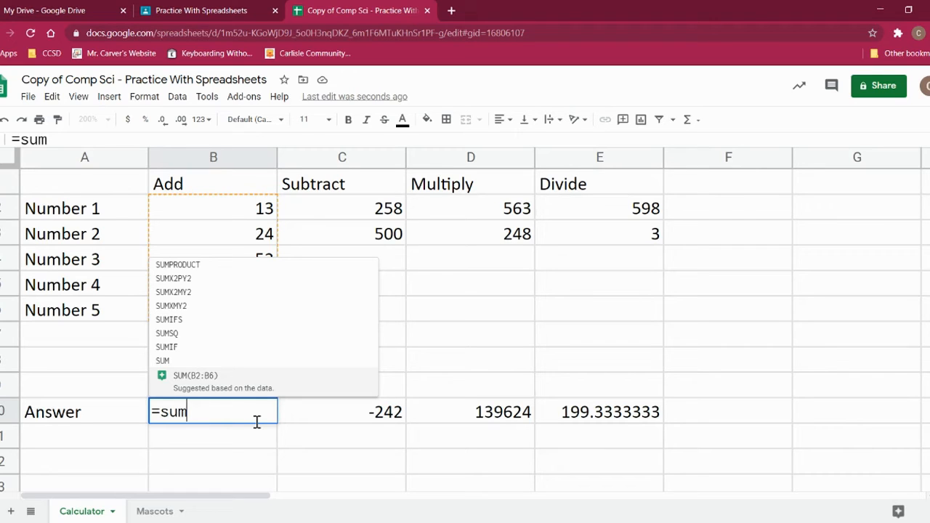
type("(")
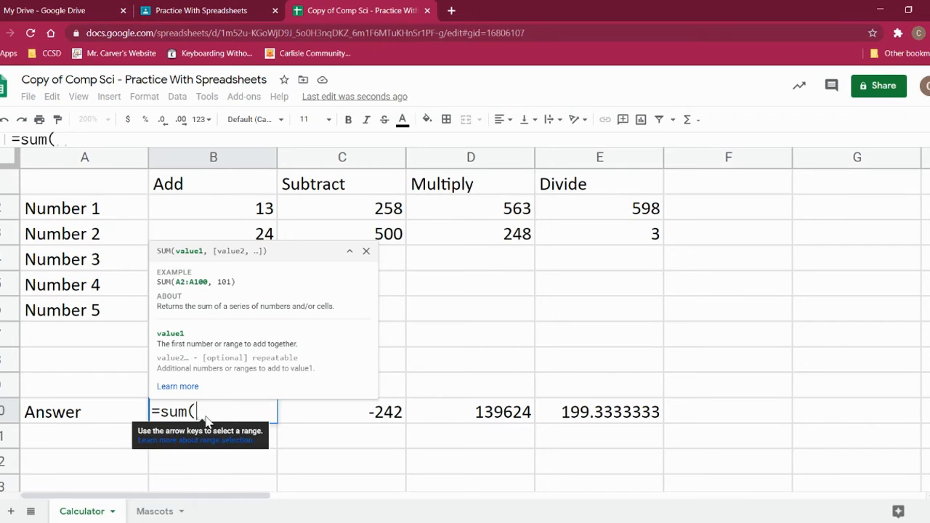
left_click(366, 251)
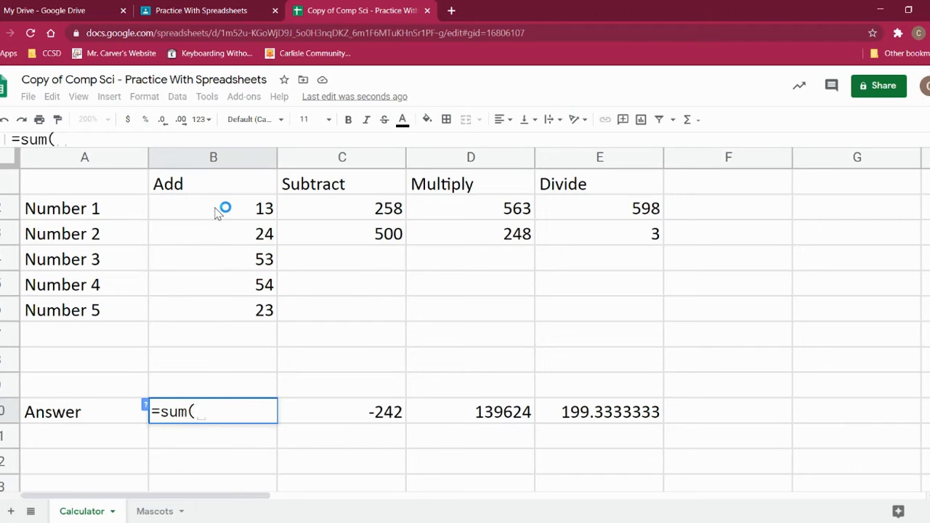
left_click_drag(215, 213, 246, 322)
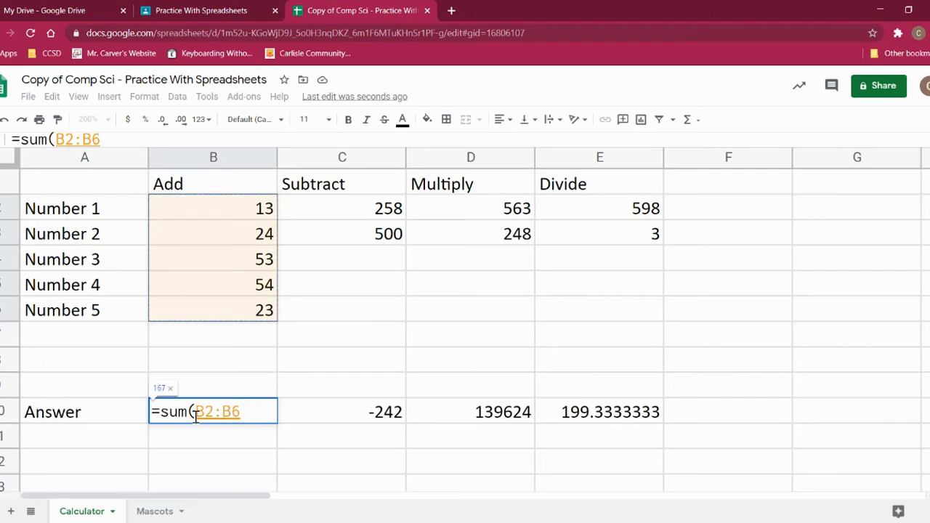
key("Return")
left_click(247, 417)
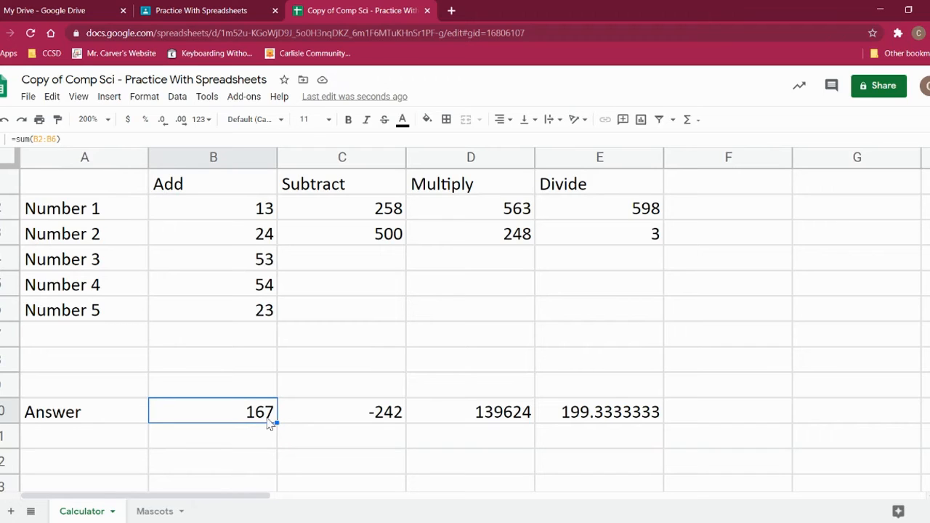
Test the Add column with different numbers: set Number 2 to 32, Number 4 to 2 and Number 1 to 56.
left_click(236, 244)
type("32")
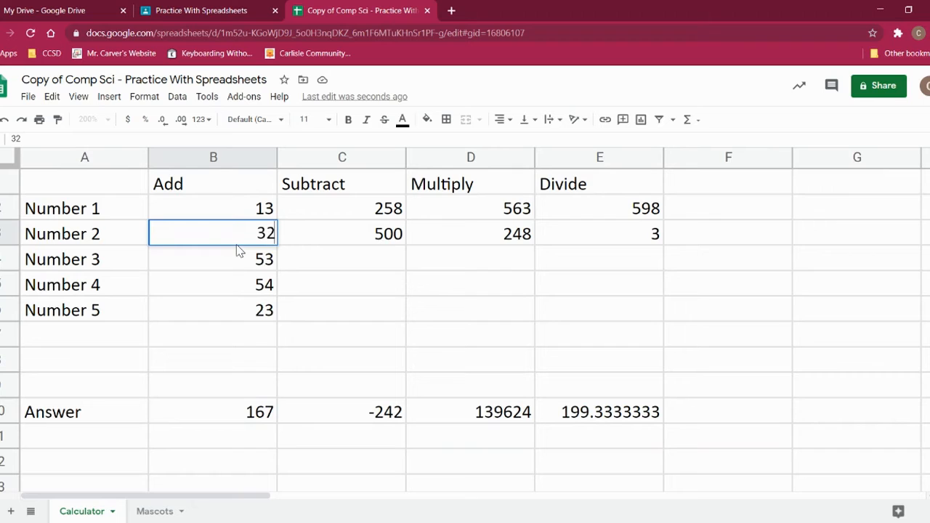
key("Return")
left_click(261, 290)
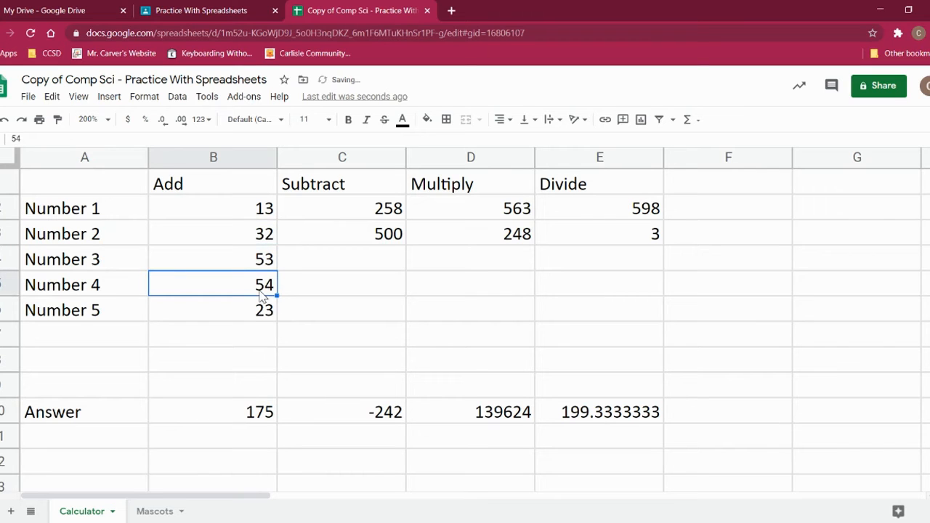
type("2")
key("Return")
left_click(249, 212)
type("56")
key("Return")
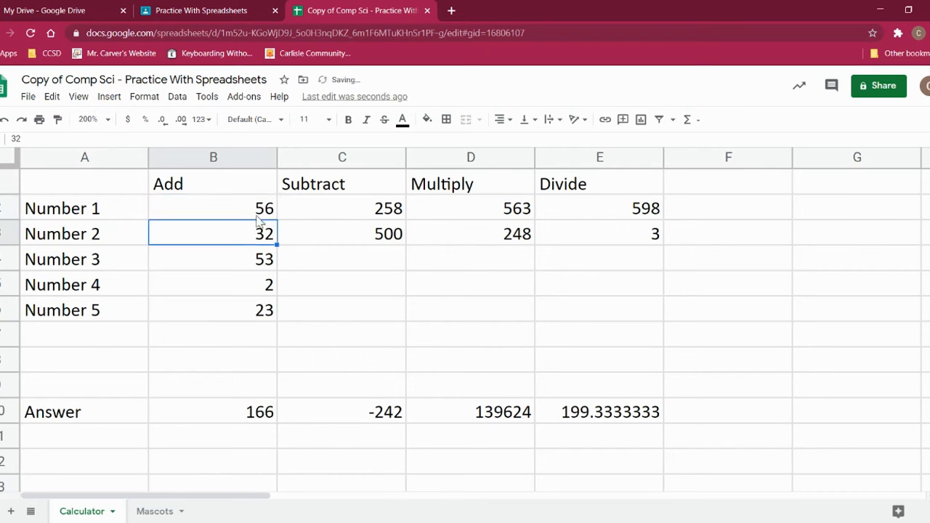
Set Number 4 in the Add column to 5568 and check the Add answer in B10.
left_click(249, 291)
type("5568")
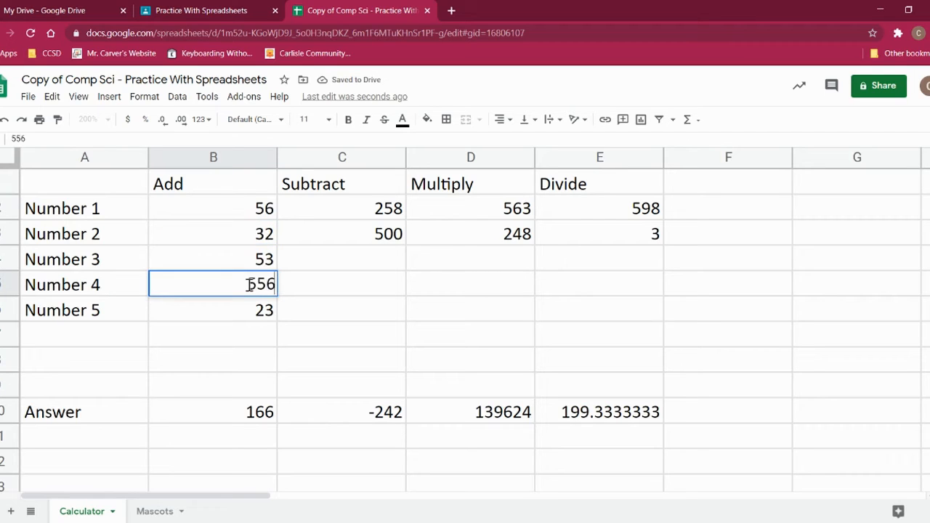
key("Return")
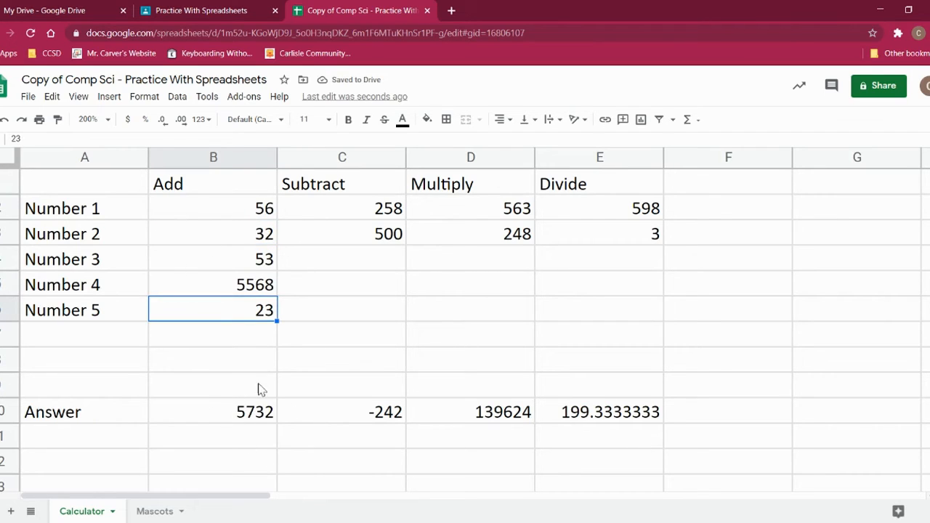
left_click(249, 414)
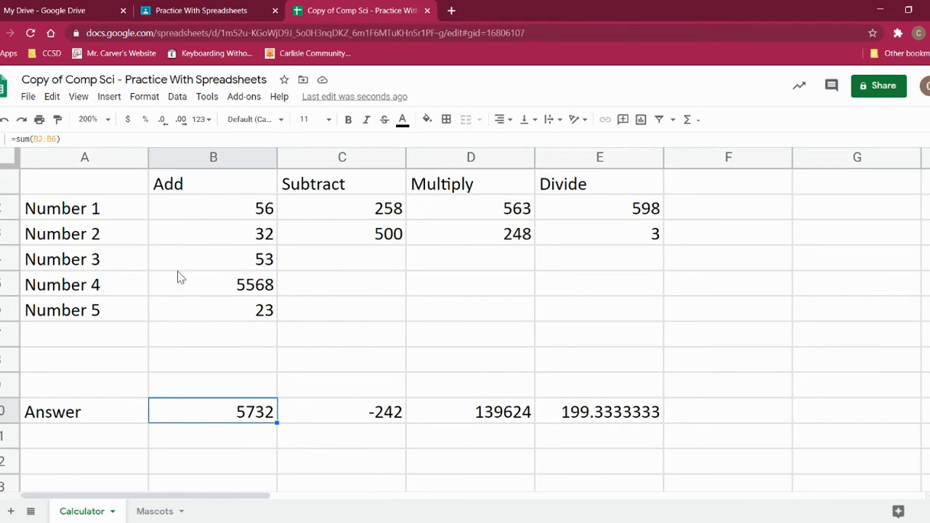
Examine the number cells of the Add, Subtract, Multiply and Divide columns, selecting each range in turn.
left_click_drag(234, 218, 247, 308)
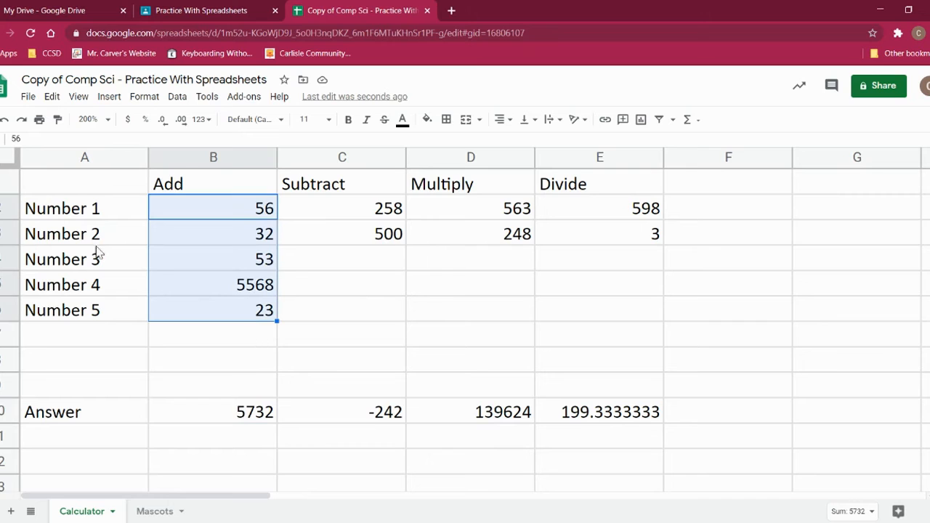
left_click_drag(355, 218, 357, 239)
left_click_drag(483, 218, 487, 240)
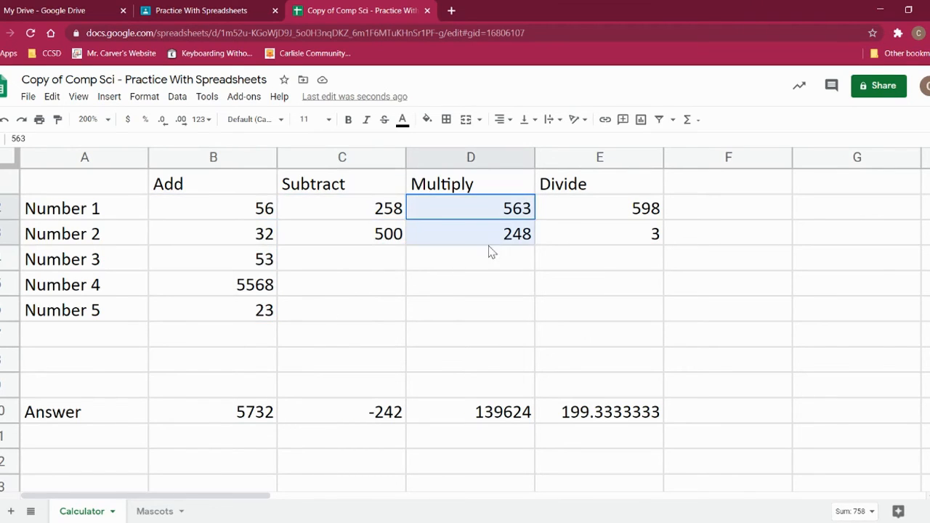
left_click_drag(602, 218, 607, 243)
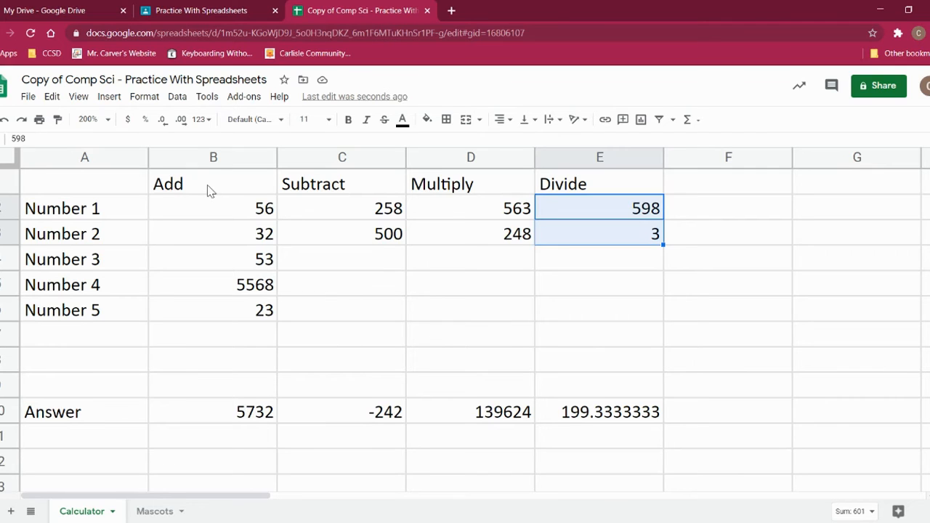
Fill the Add column from its heading to the Answer row, B1:B10, with yellow.
left_click_drag(208, 191, 247, 415)
left_click(305, 291)
left_click_drag(218, 190, 235, 415)
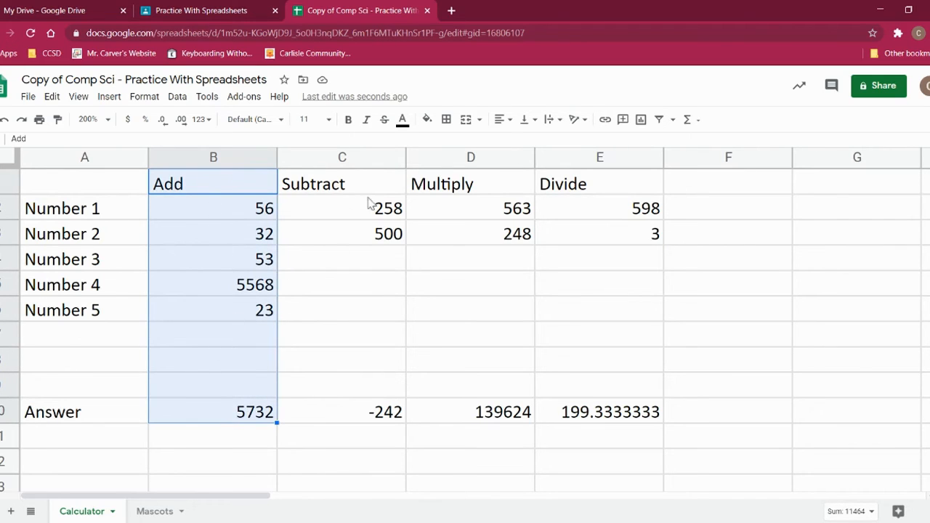
left_click(428, 120)
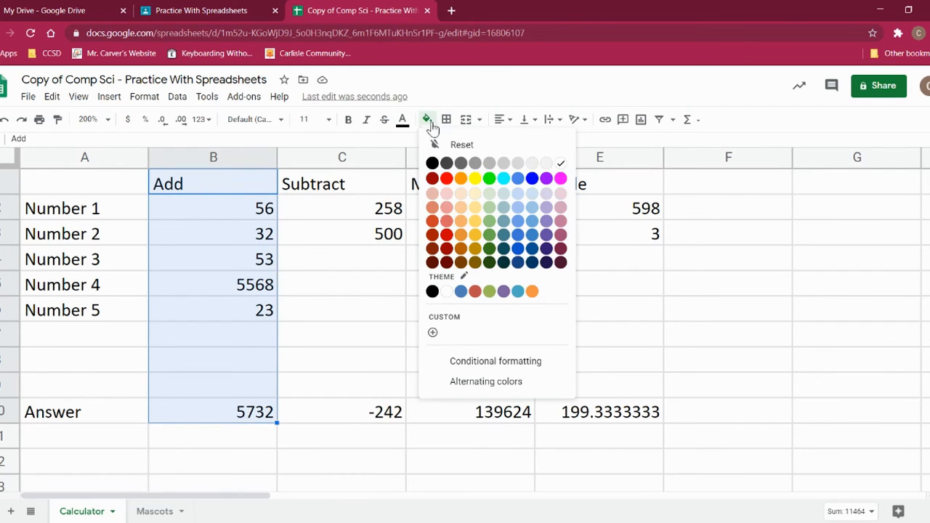
left_click(476, 180)
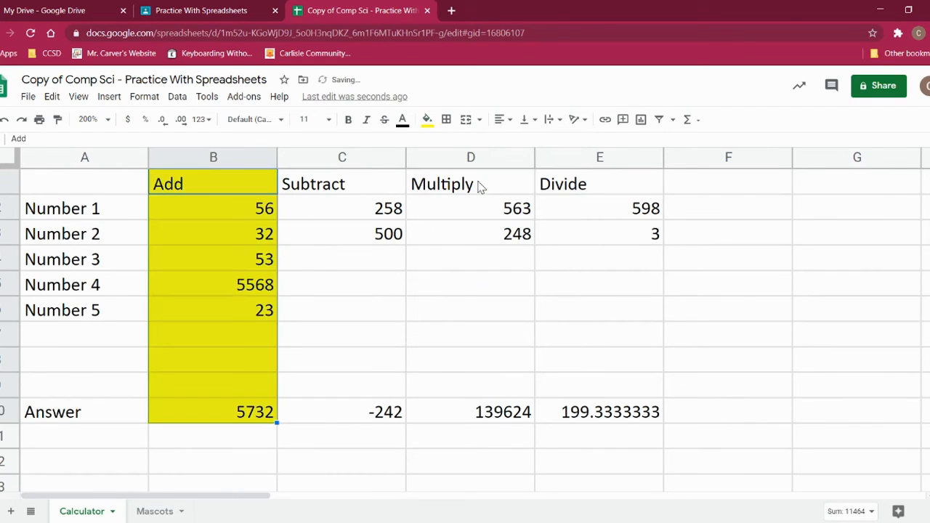
Fill the Subtract column from its heading to the Answer row, C1:C10, with cyan.
left_click(414, 307)
left_click_drag(222, 184, 276, 447)
left_click_drag(341, 184, 388, 409)
left_click(427, 119)
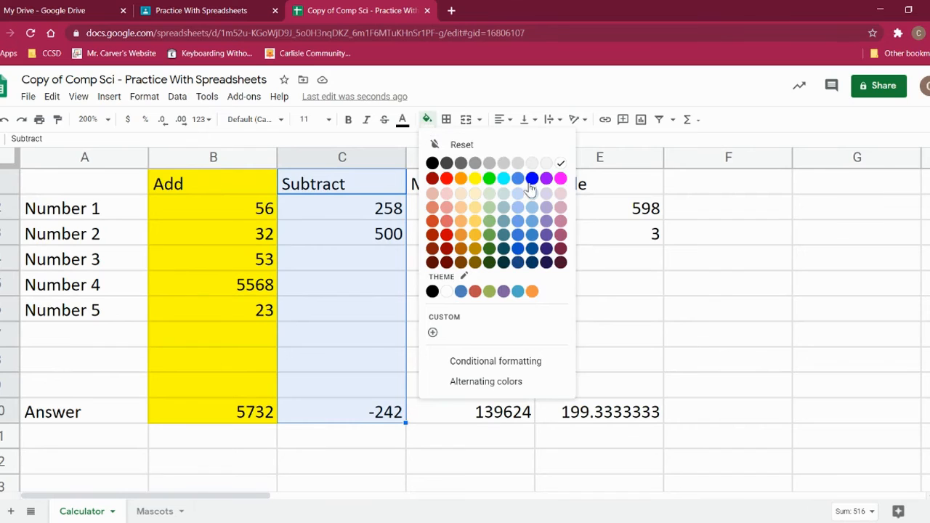
left_click(503, 179)
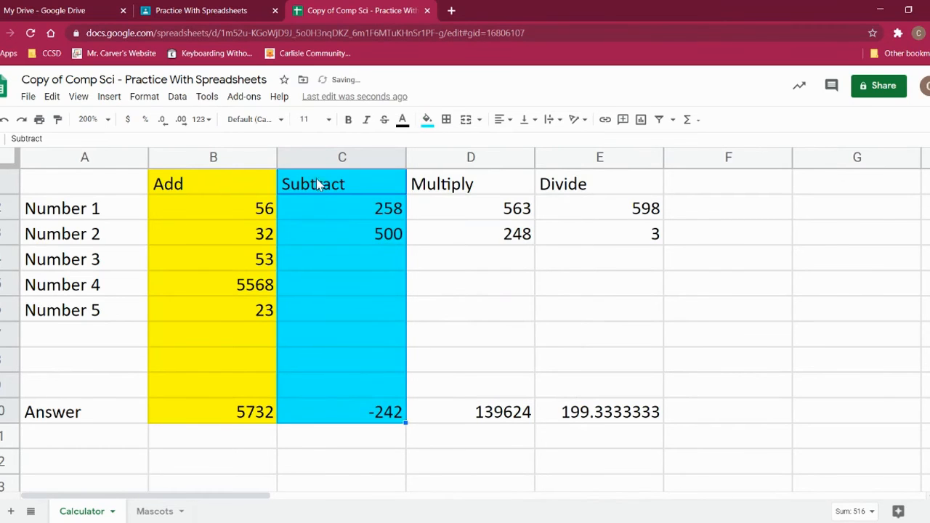
Fill the Multiply column from its heading to the Answer row, D1:D10, with green.
left_click_drag(465, 188, 498, 414)
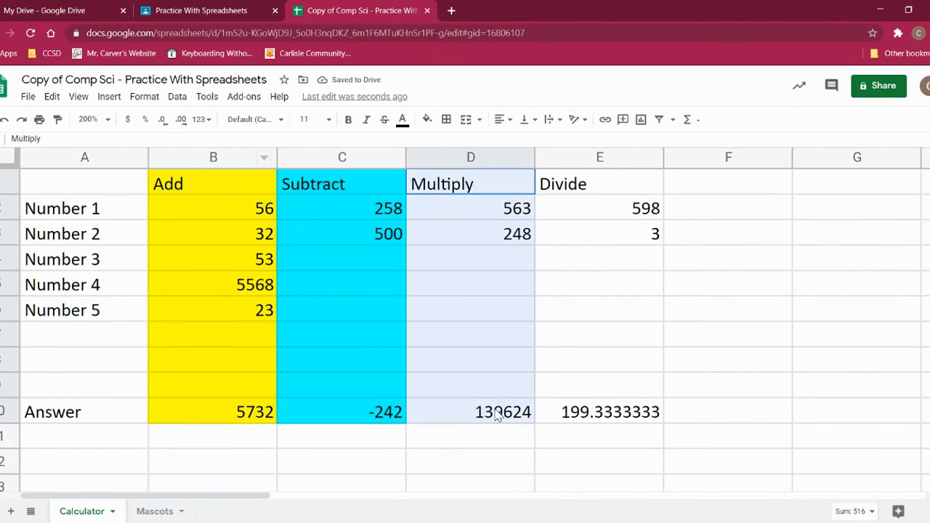
left_click(428, 119)
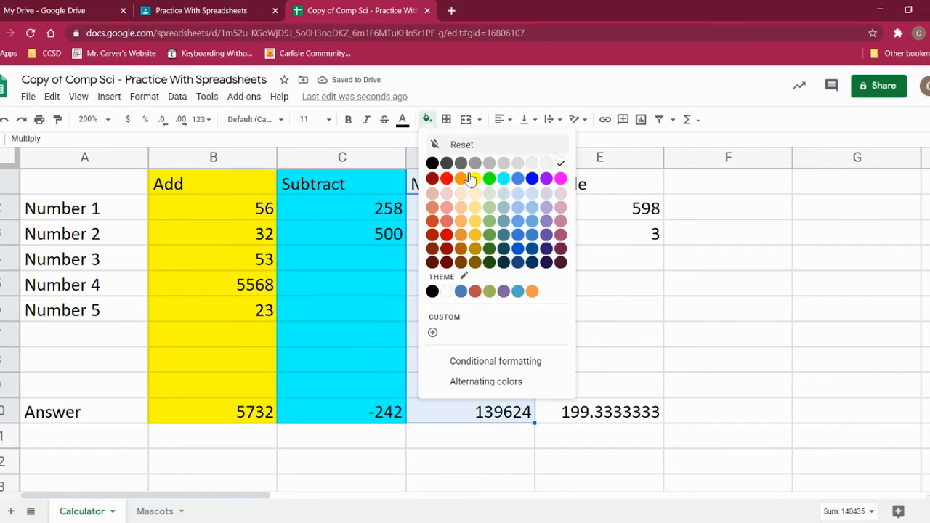
left_click(489, 179)
Fill the Divide column from its heading to the Answer row, E1:E10, with red and deselect the range.
left_click_drag(574, 184, 624, 411)
left_click(427, 119)
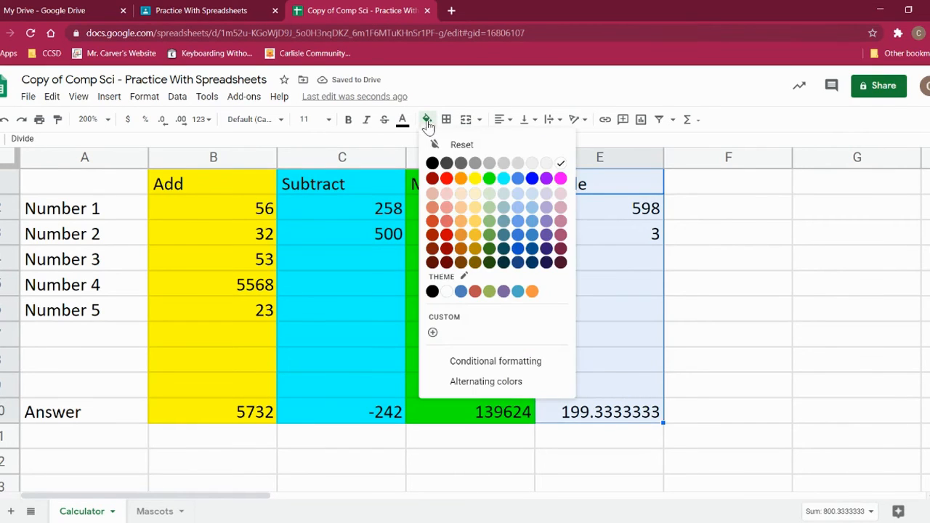
left_click(448, 237)
left_click(860, 371)
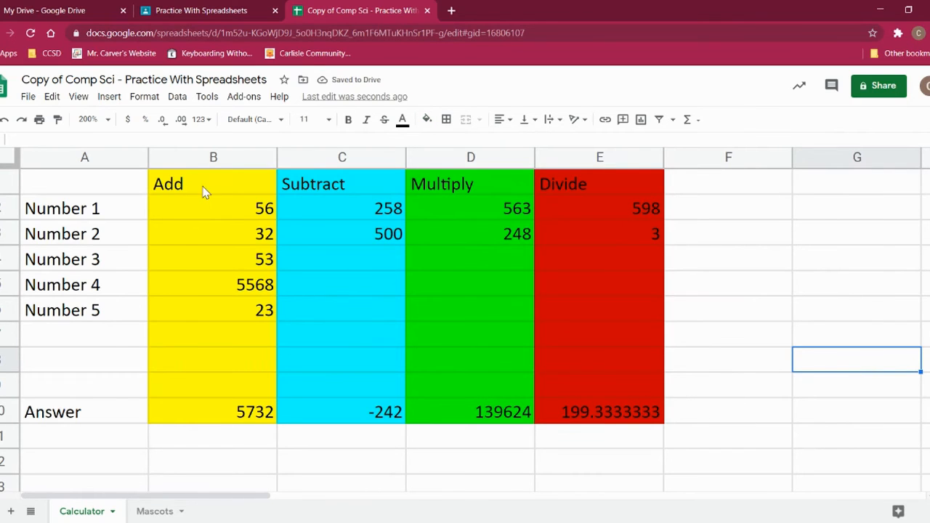
Review the Answer label and the number cells of the Subtract, Multiply and Divide columns in the coloured calculator.
left_click(111, 412)
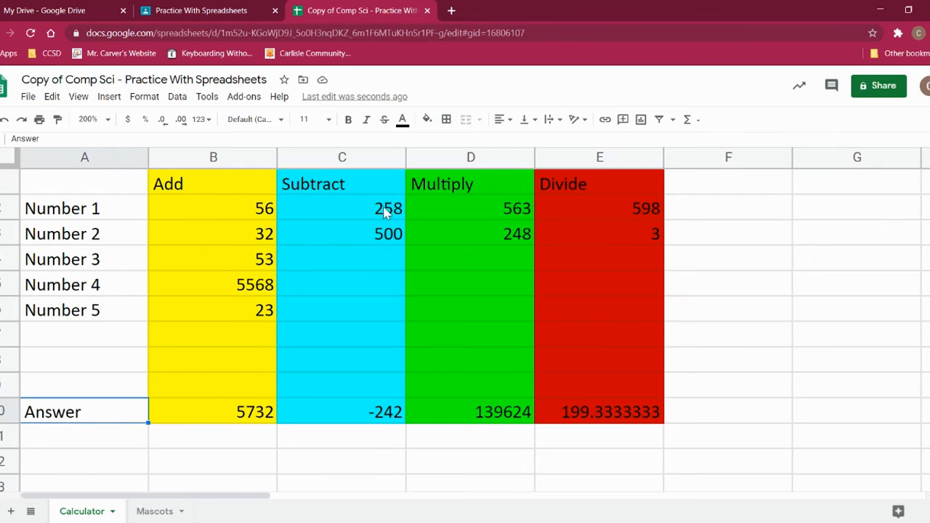
left_click_drag(355, 218, 574, 229)
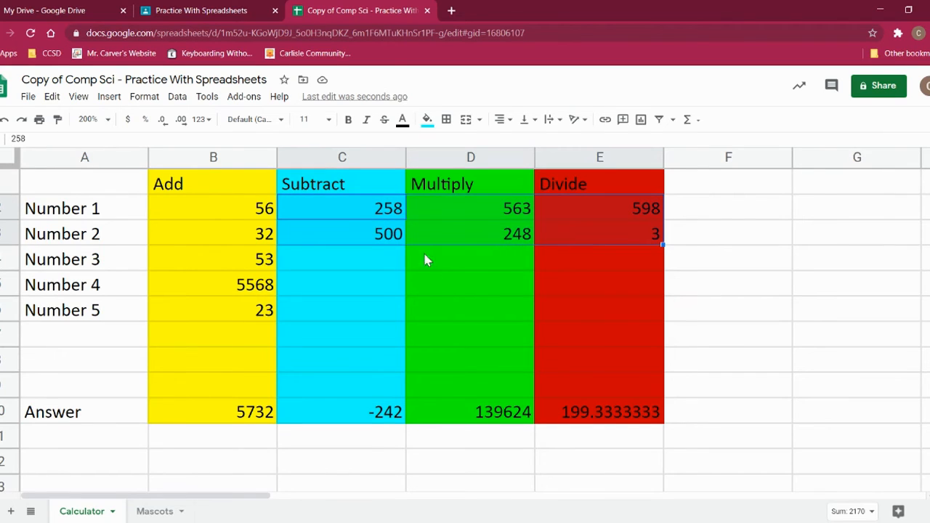
left_click_drag(479, 213, 487, 238)
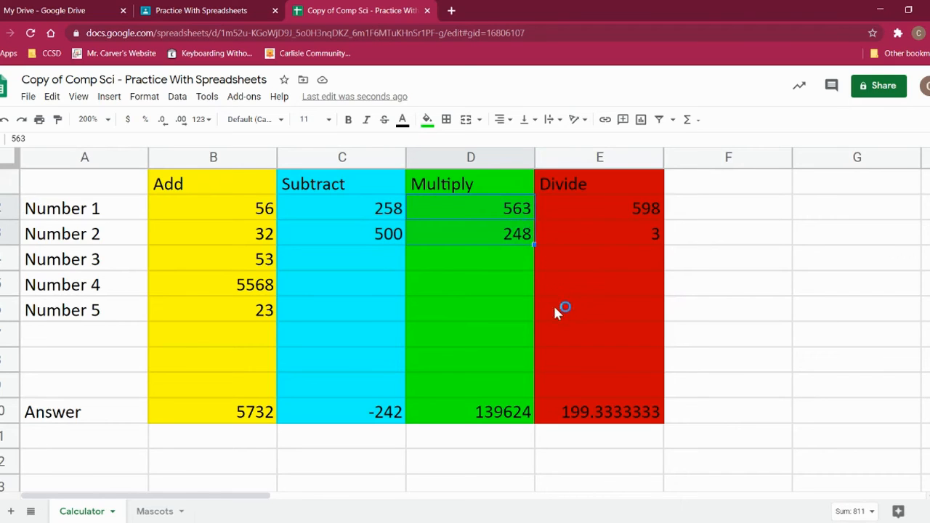
left_click(346, 320)
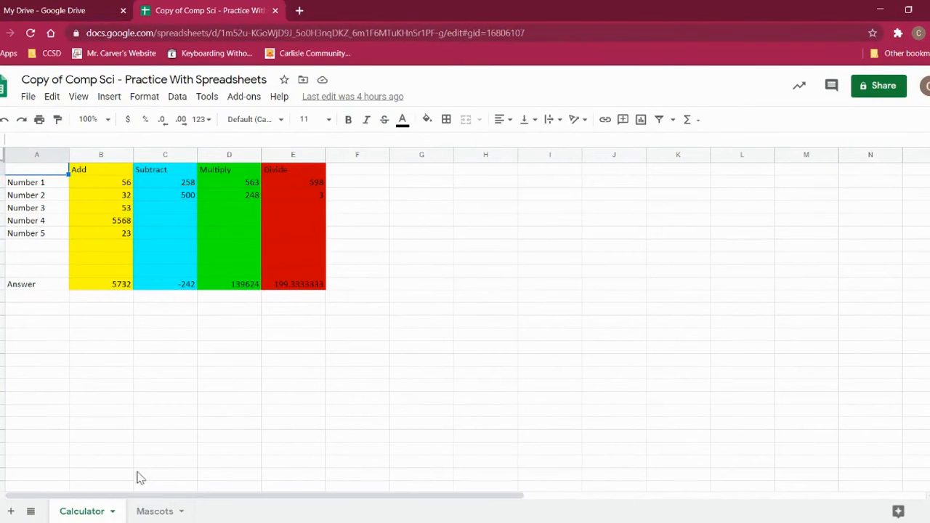
Open the Mascots sheet and examine its School, Mascot and Conference columns, selecting each one in turn.
left_click(149, 512)
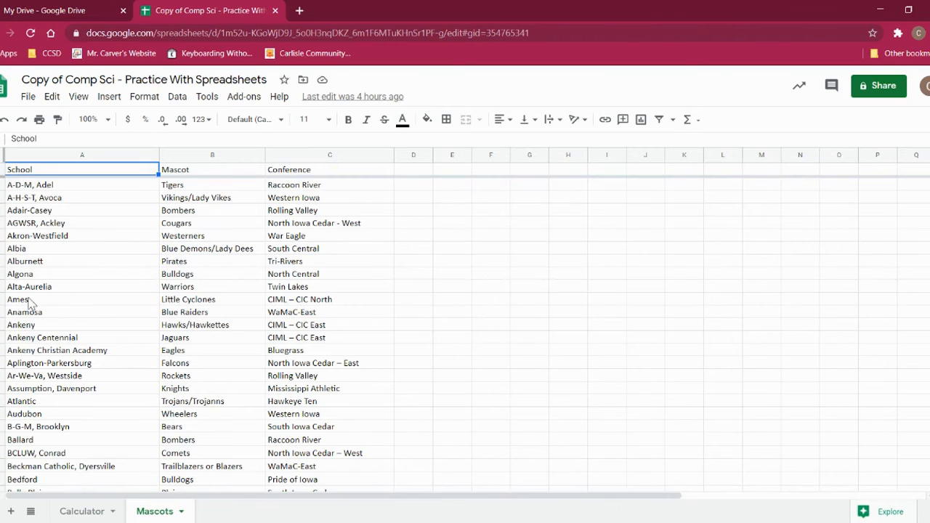
left_click(65, 150)
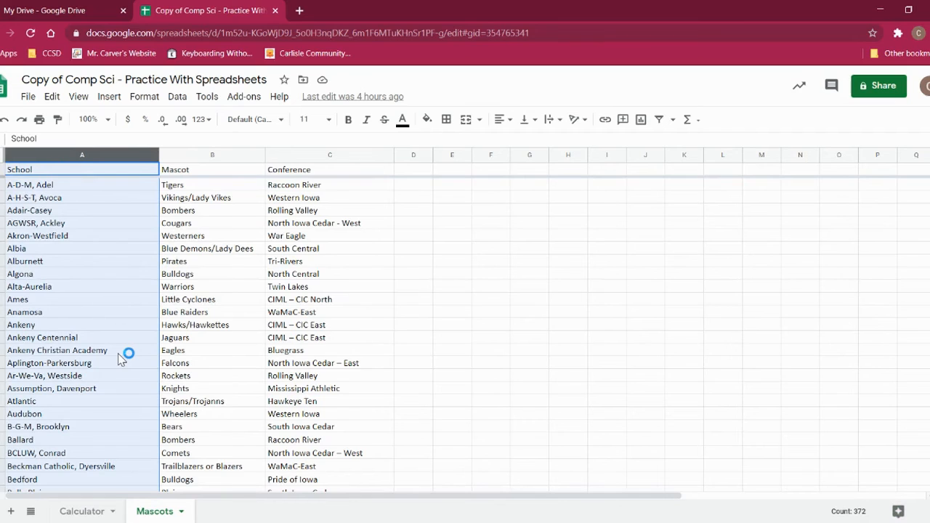
left_click(211, 156)
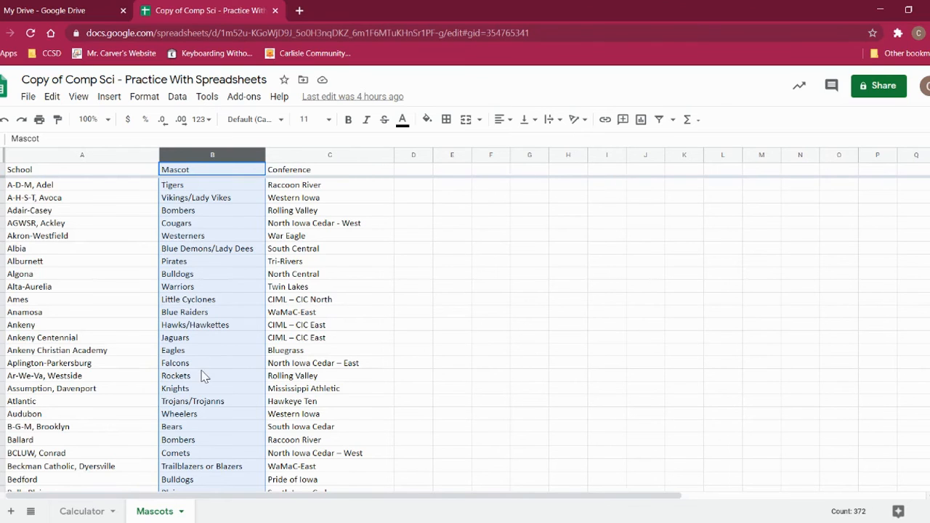
left_click(297, 155)
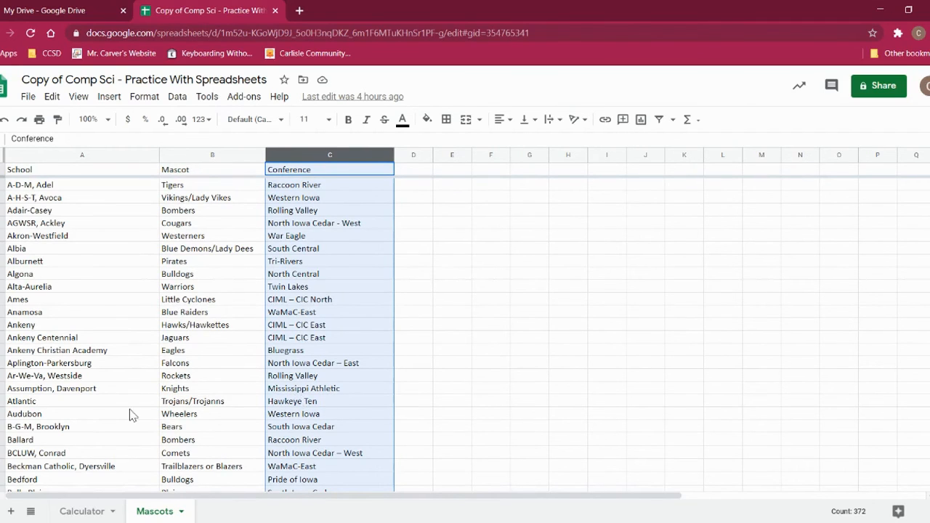
Examine the Carlisle and Central City rows, selecting each one to compare their mascots and conferences.
scroll(129, 415, "down", 5)
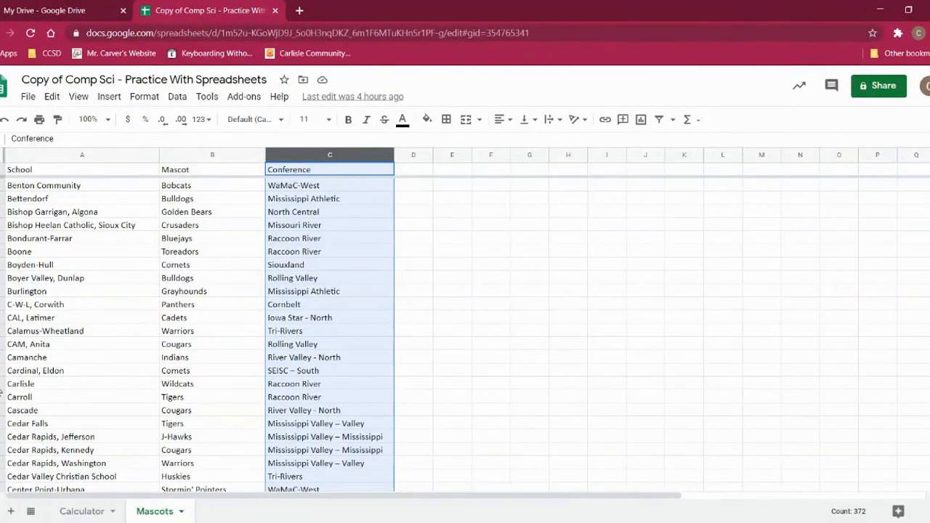
left_click(2, 384)
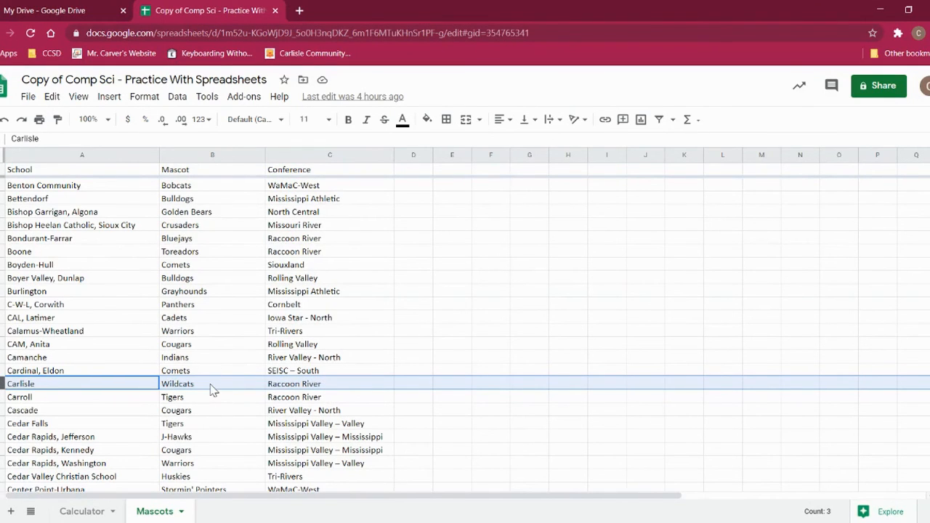
scroll(209, 392, "down", 2)
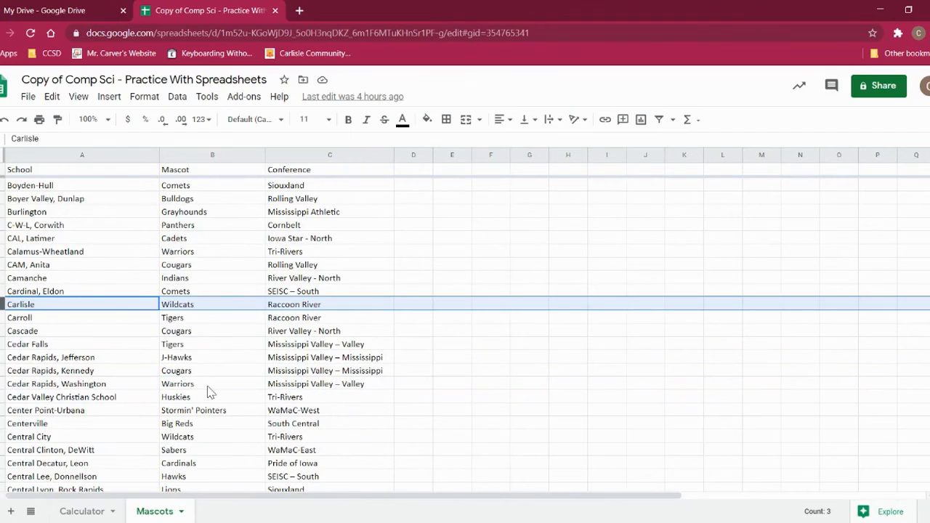
left_click(3, 437)
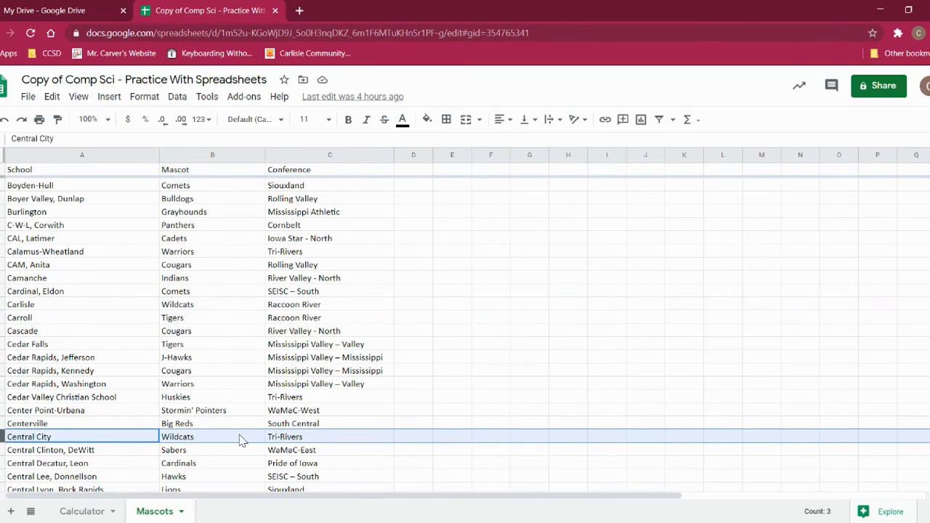
scroll(242, 441, "down", 3)
scroll(242, 441, "up", 6)
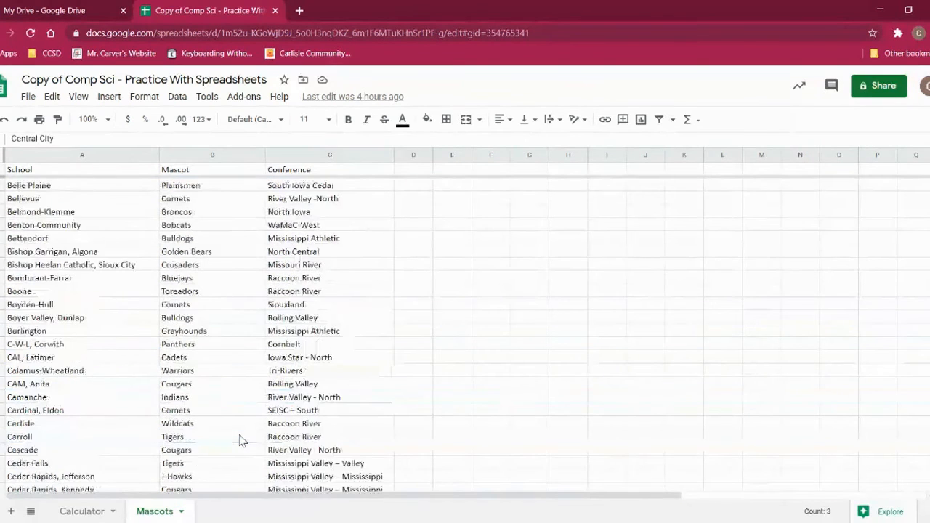
scroll(242, 441, "up", 8)
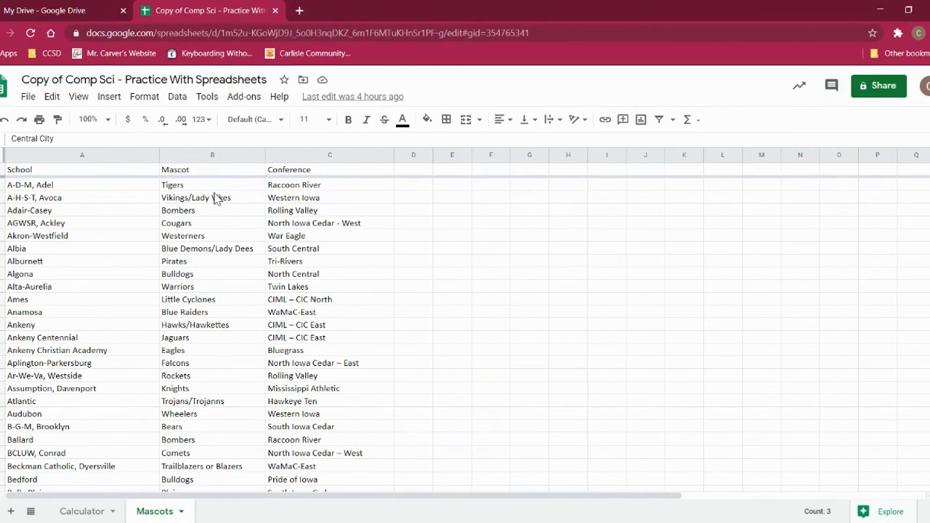
Sort the Mascots sheet A → Z by the Mascot column.
left_click(211, 154)
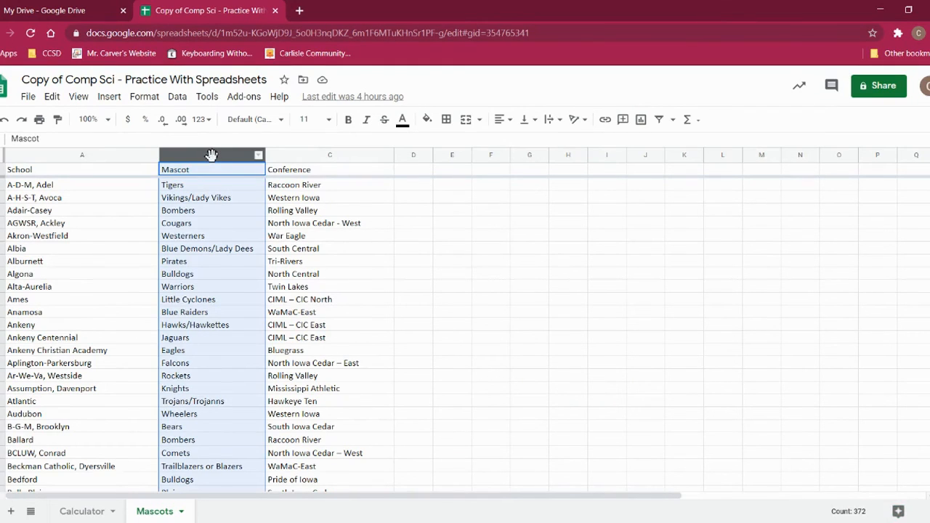
left_click(258, 156)
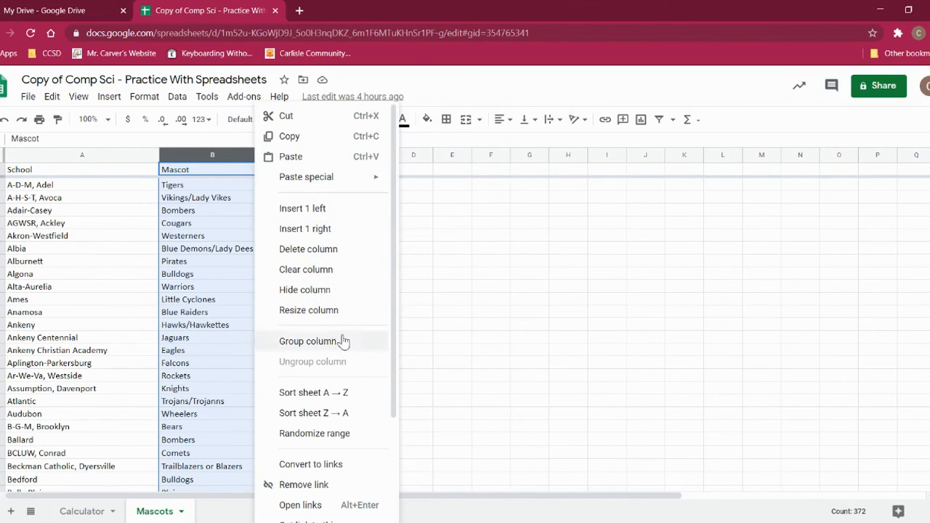
left_click(305, 398)
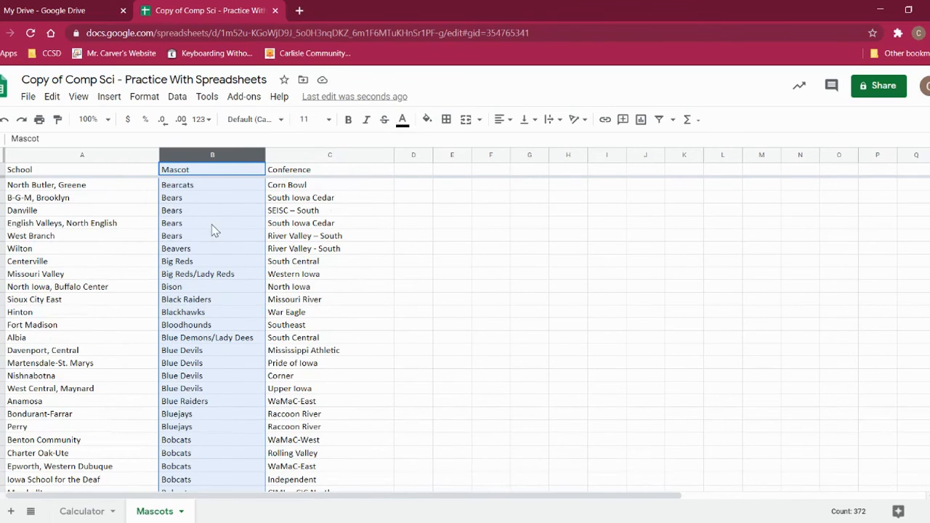
Examine the first sorted mascots, selecting the Bearcats, Bears and Beavers cells, the Bison row and the Blue Devils group.
left_click(200, 188)
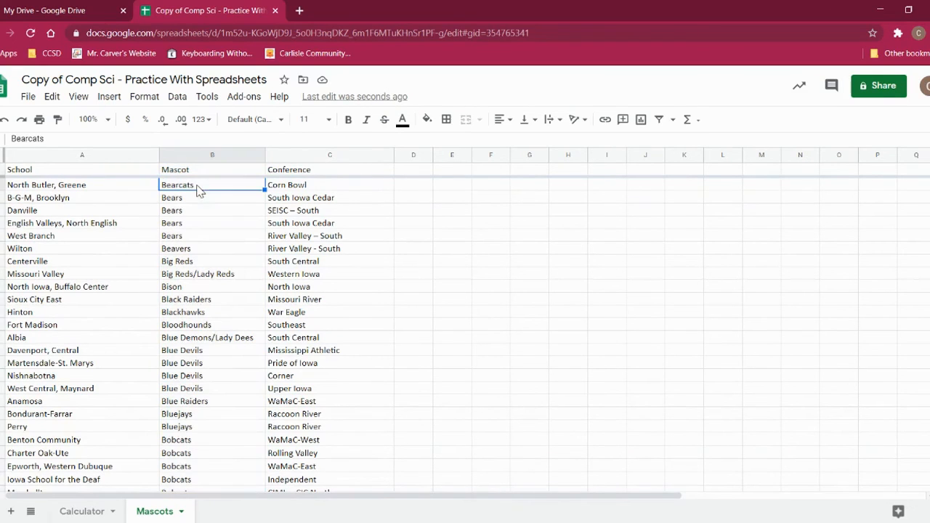
left_click_drag(200, 197, 202, 237)
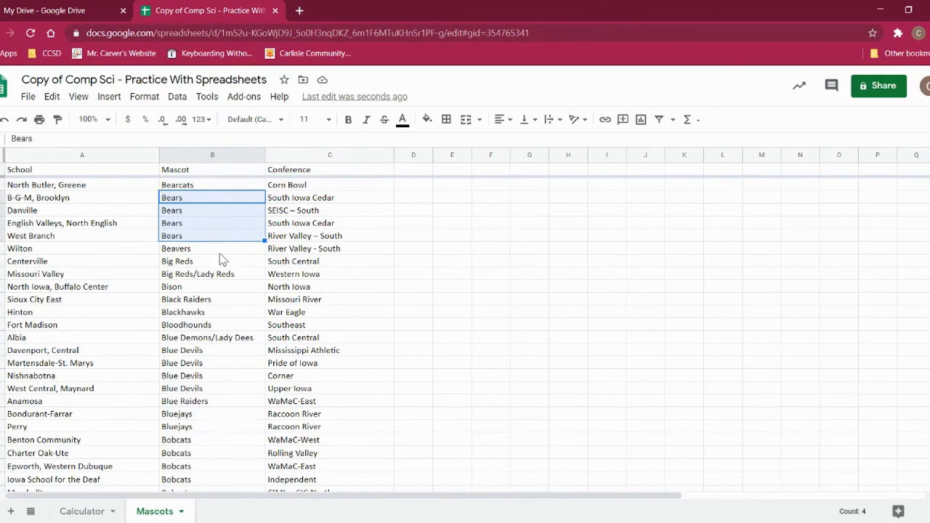
left_click(218, 252)
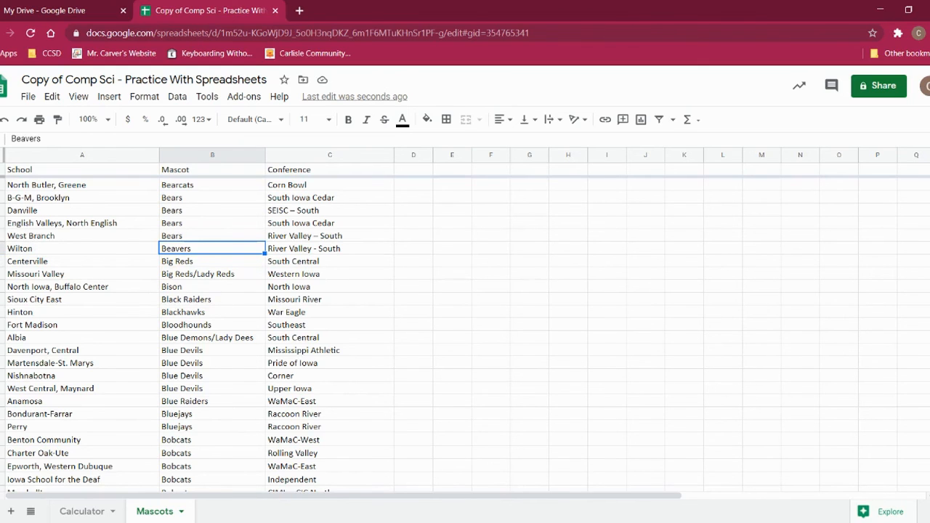
left_click(2, 286)
left_click_drag(201, 353, 201, 391)
scroll(204, 396, "down", 2)
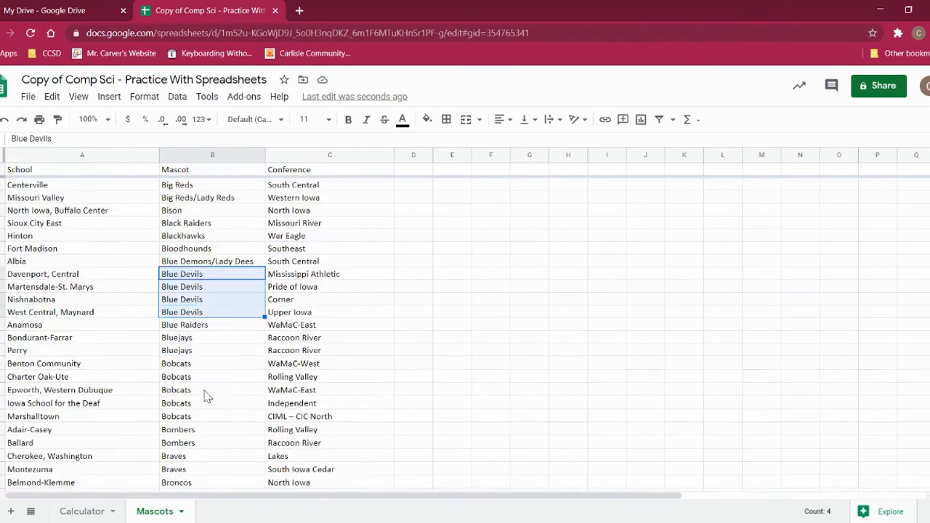
Find the Wildcats entries near the end of the sorted Mascot column and select the whole group.
scroll(204, 396, "down", 15)
scroll(204, 396, "down", 20)
scroll(204, 396, "down", 20)
scroll(204, 396, "down", 20)
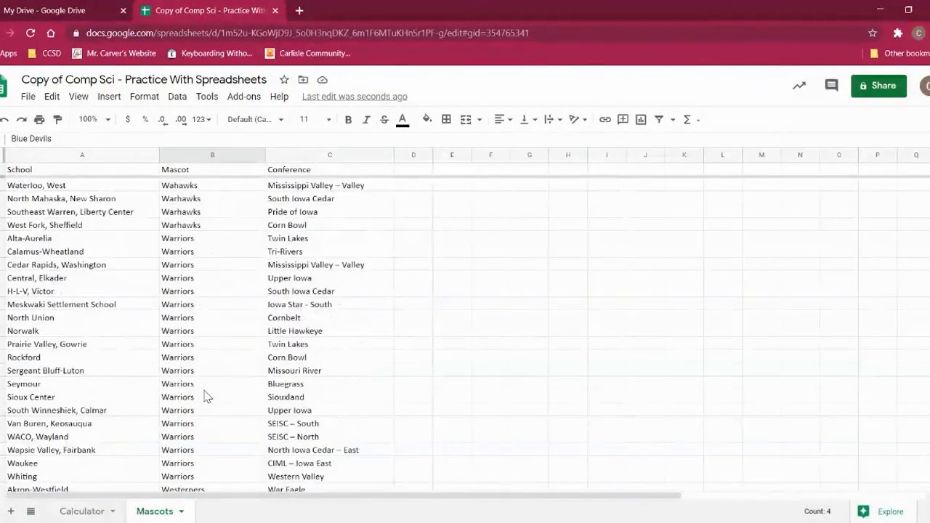
scroll(204, 396, "down", 5)
scroll(204, 395, "down", 1)
left_click_drag(196, 280, 209, 441)
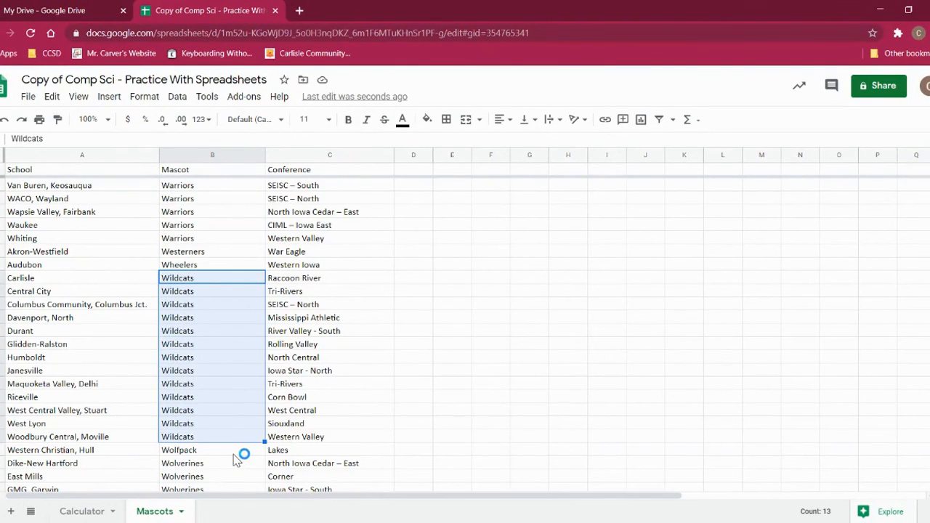
Review the mascots from T back to R, selecting the Roughriders and River Kings/River Queens cells.
scroll(261, 399, "up", 7)
scroll(260, 396, "up", 7)
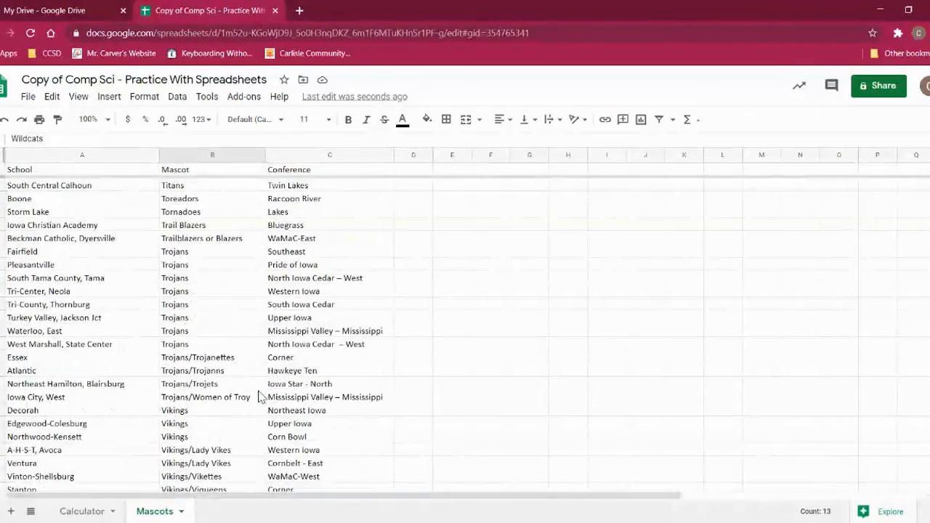
scroll(260, 396, "up", 10)
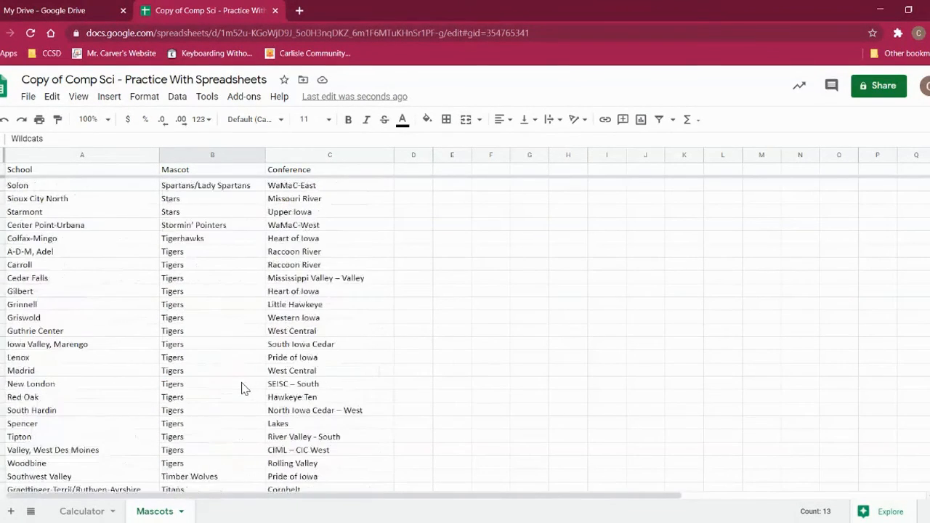
scroll(243, 389, "up", 6)
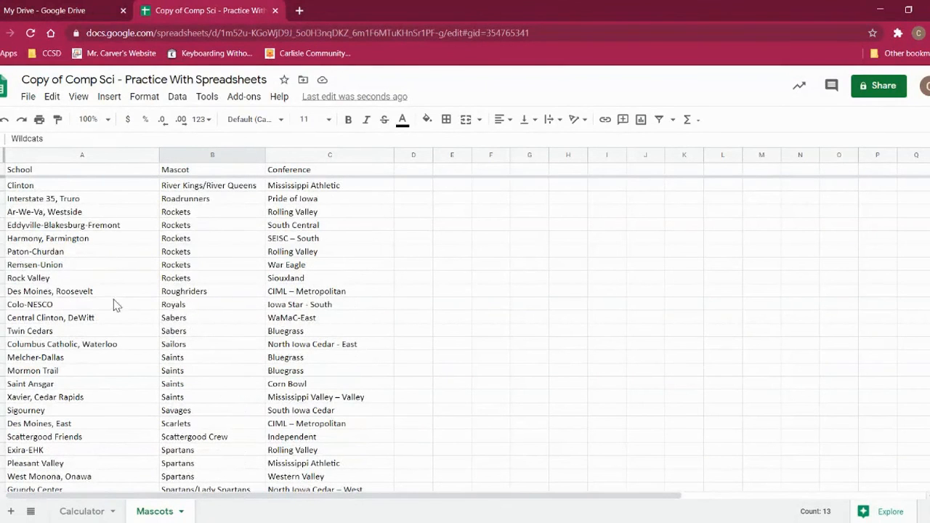
left_click(185, 292)
scroll(212, 351, "up", 5)
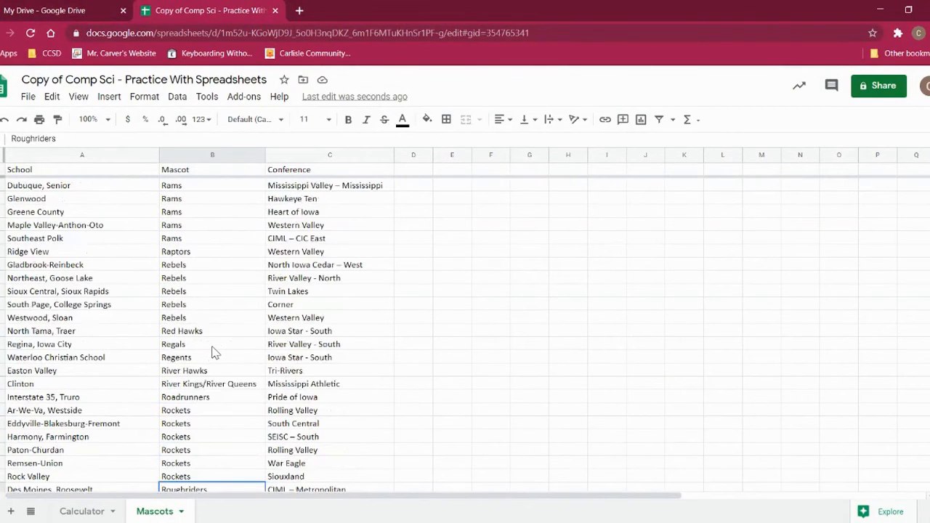
left_click(208, 385)
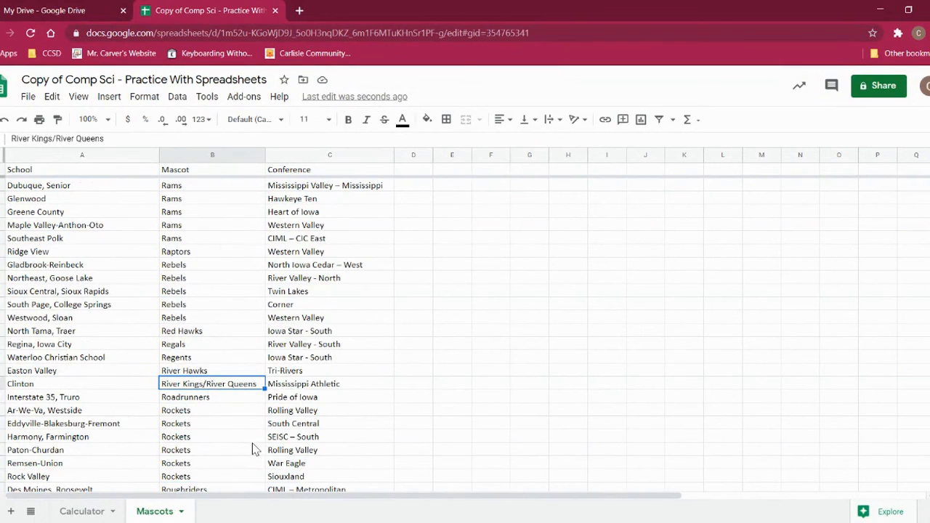
Examine the Railsplitters and Polar Bears cells, then select the group of Panthers entries in the Mascot column.
scroll(247, 441, "up", 6)
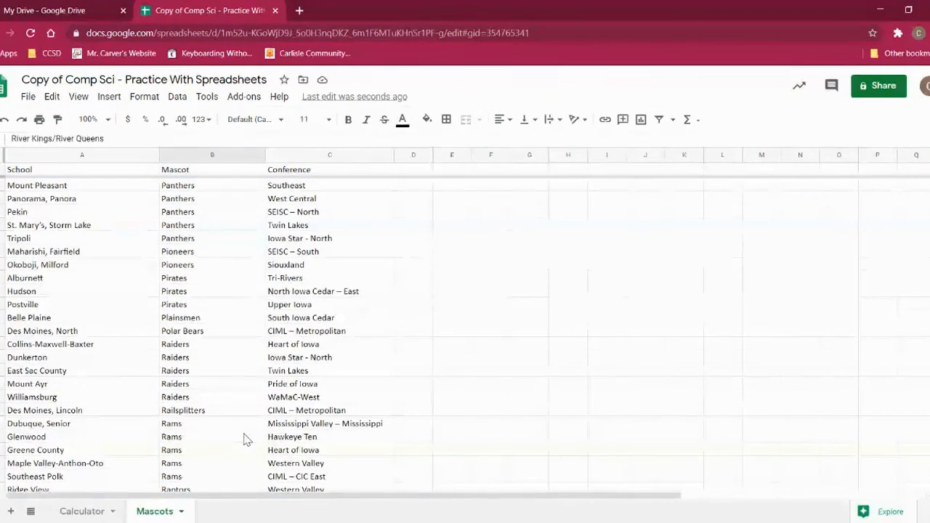
left_click(205, 412)
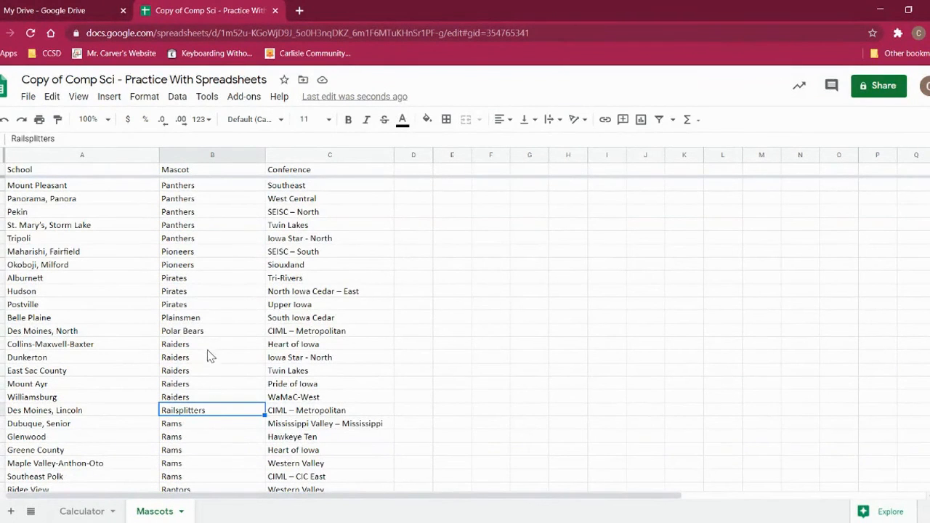
left_click(207, 330)
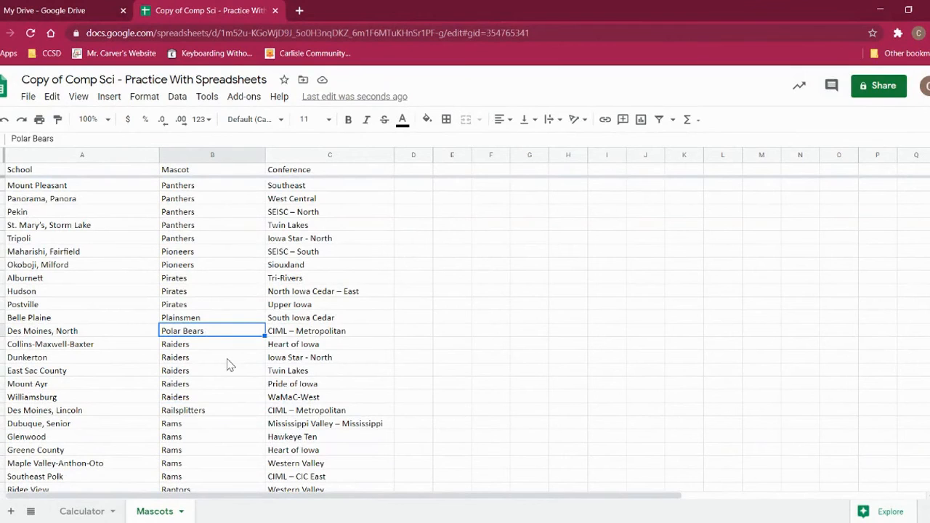
scroll(225, 405, "up", 2)
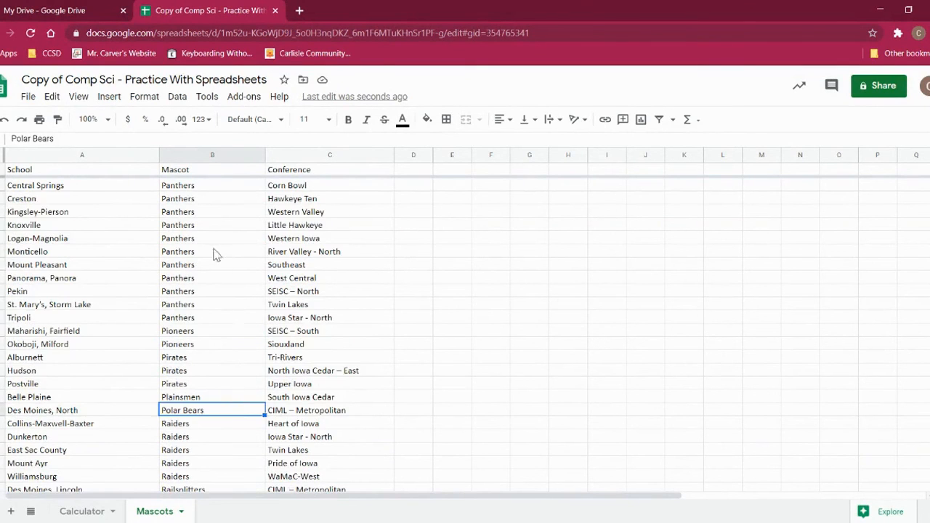
scroll(210, 262, "up", 1)
mouse_move(204, 212)
left_mouse_down()
mouse_move(224, 388)
mouse_move(199, 297)
mouse_move(199, 212)
left_mouse_up()
left_click(219, 363)
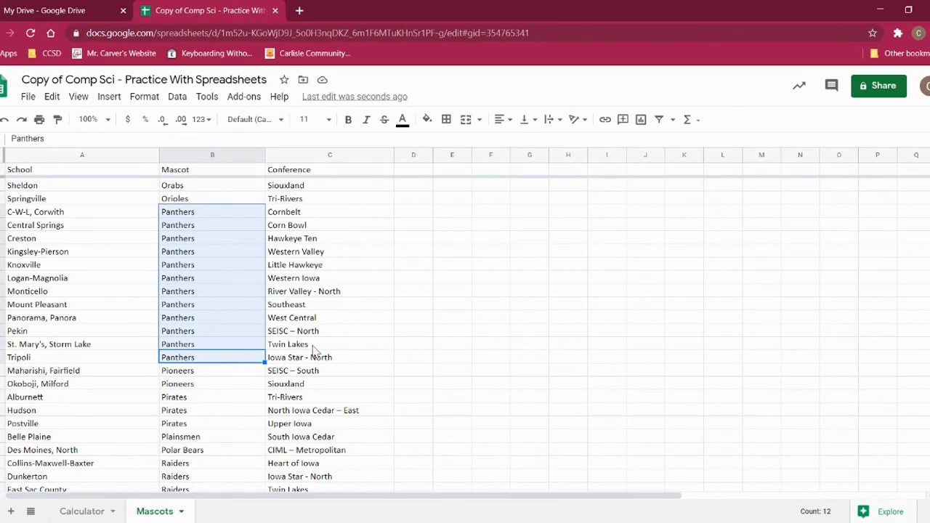
Insert a chart counting the values of the whole Mascot column and enlarge it over the data.
scroll(270, 292, "up", 2)
left_click(211, 155)
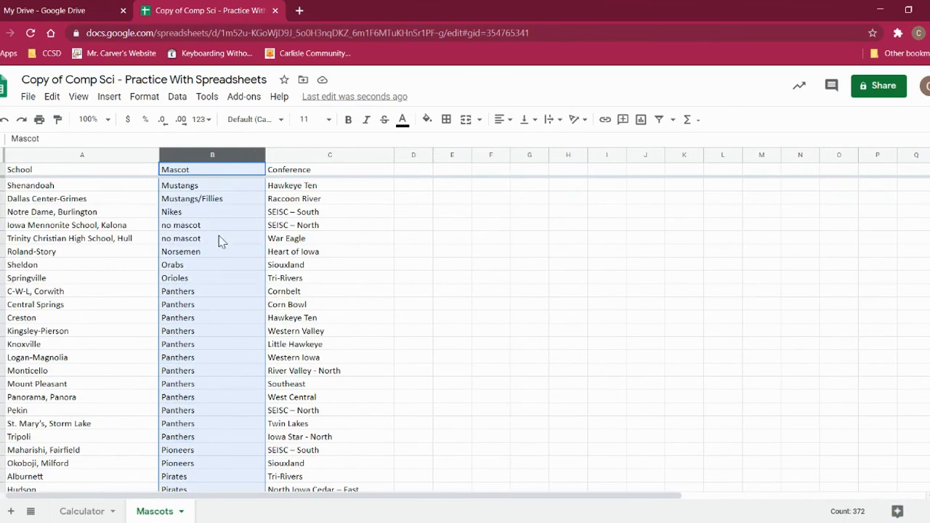
scroll(218, 232, "up", 12)
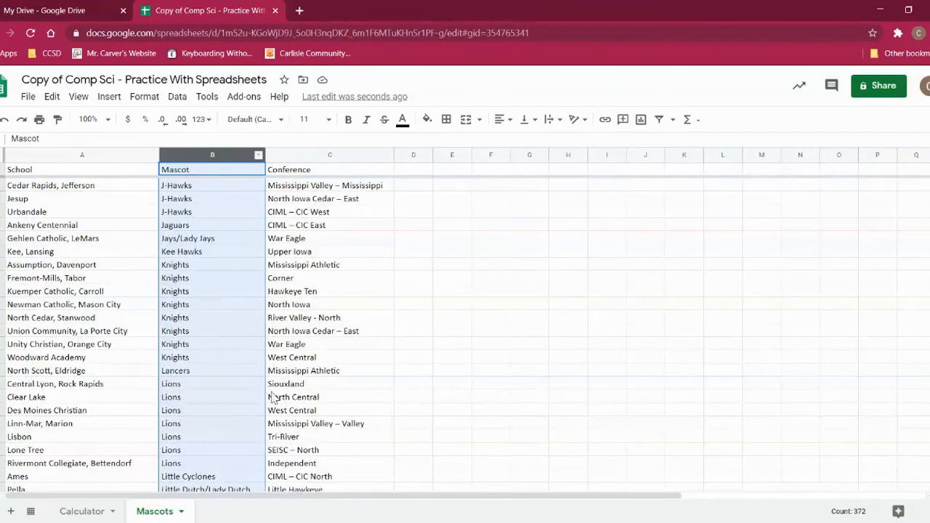
scroll(276, 363, "up", 12)
scroll(224, 298, "up", 15)
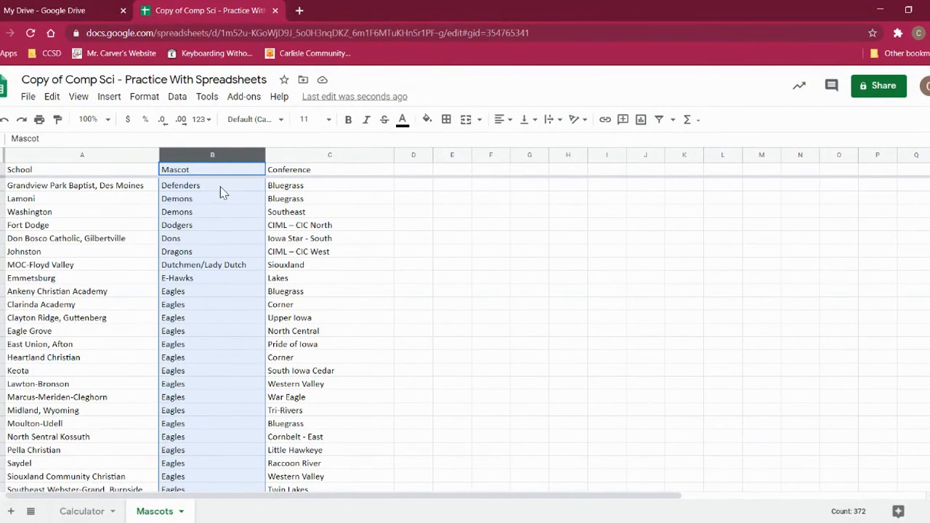
left_click(210, 157)
left_click(640, 120)
left_click(640, 121)
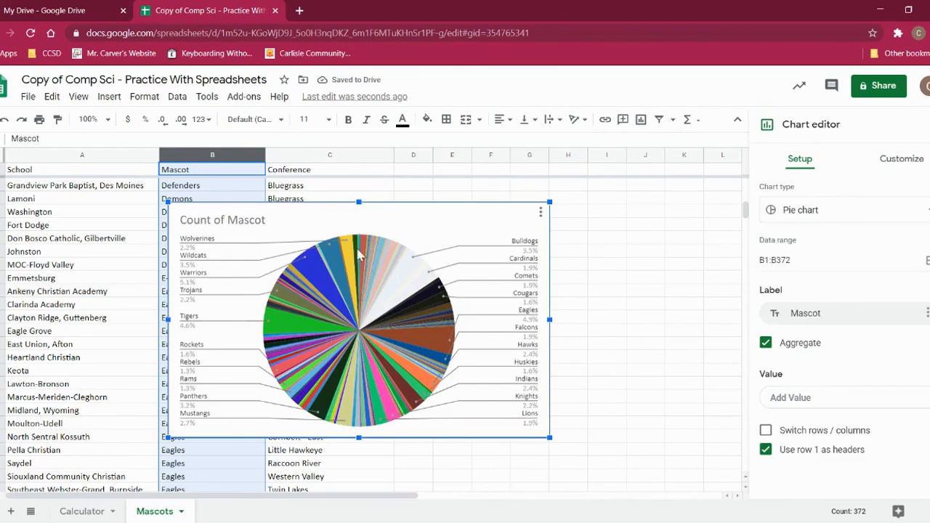
left_click_drag(169, 203, 133, 180)
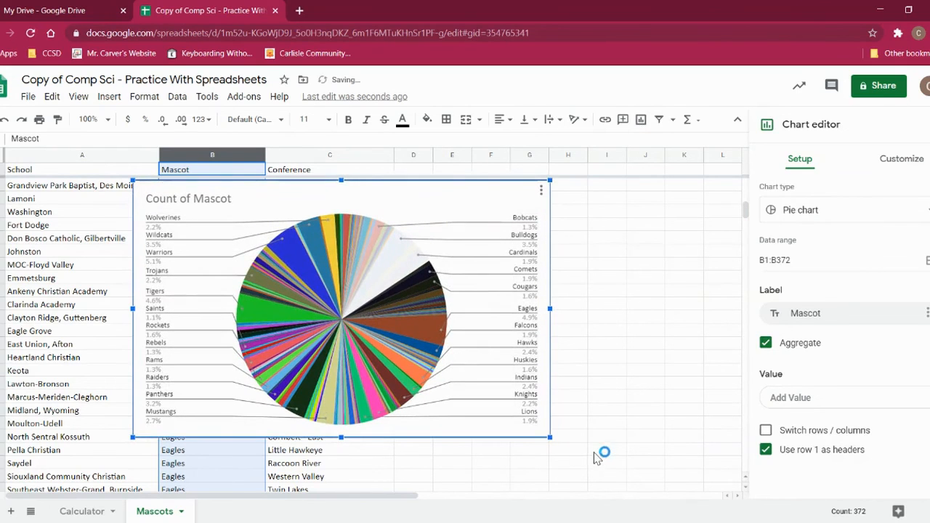
left_click_drag(553, 440, 627, 494)
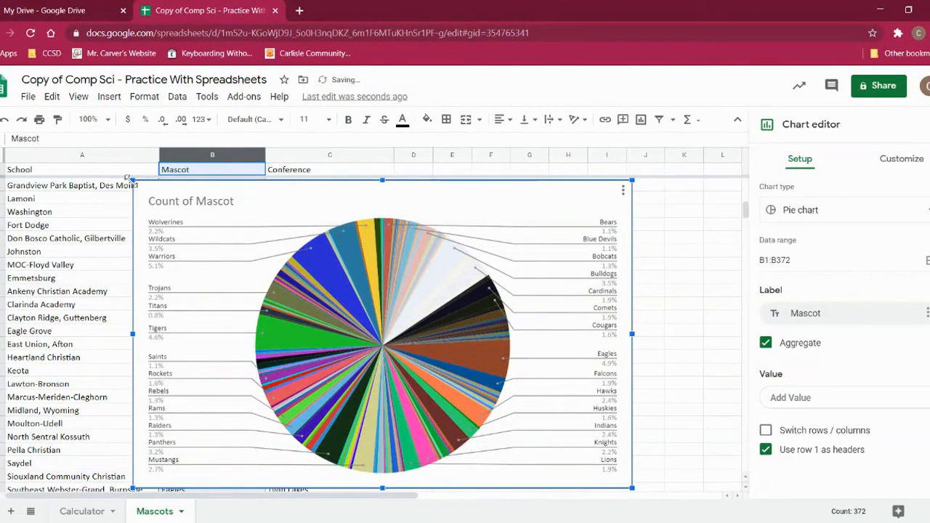
Change the mascot chart's type from pie to Column chart and close the chart editor.
left_click(800, 215)
scroll(841, 314, "down", 5)
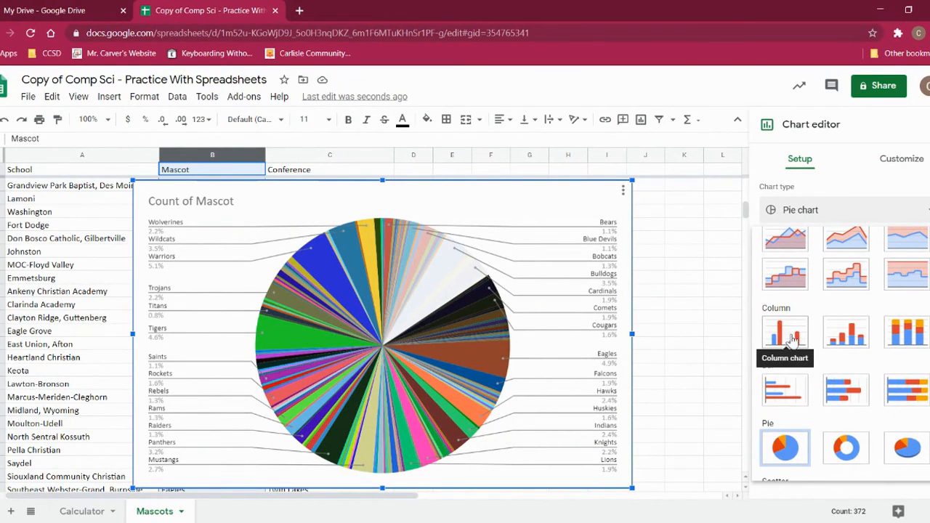
left_click(789, 332)
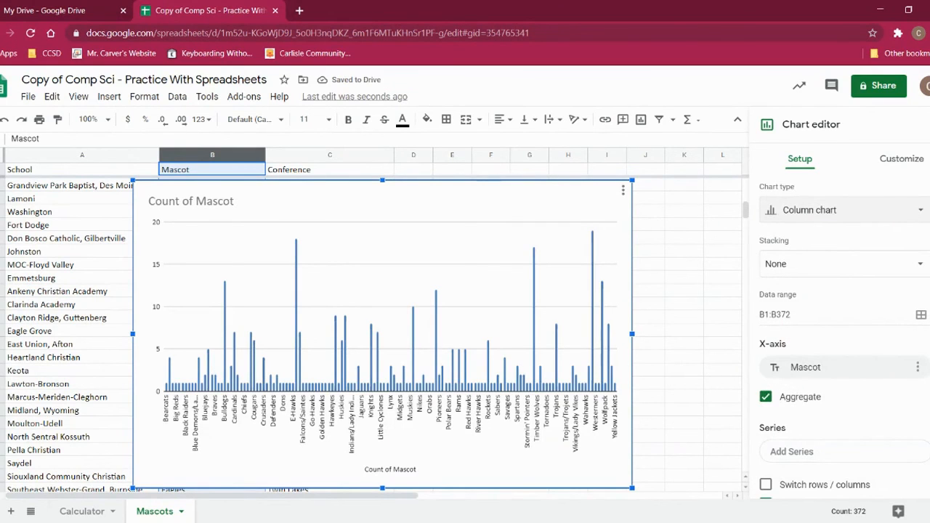
left_click(929, 124)
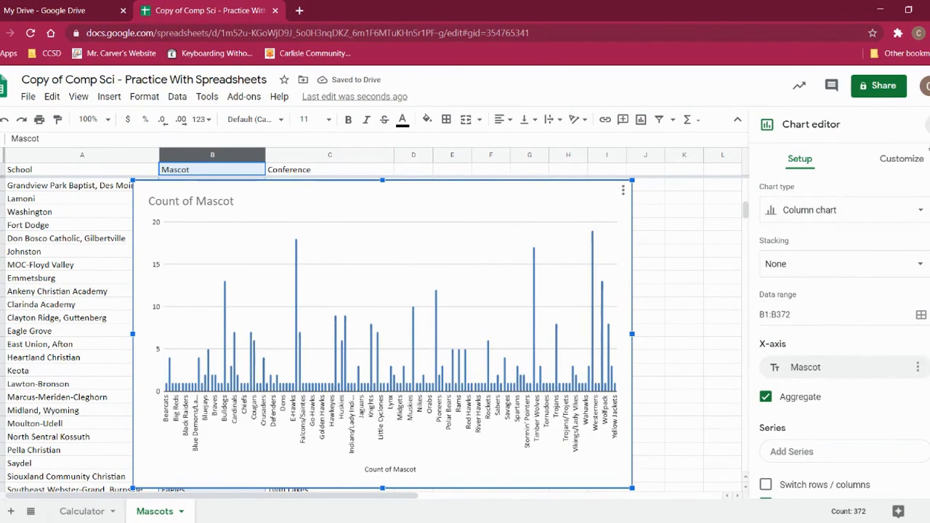
Inspect the Eagles bar and other bars of the mascot column chart, then return to the Calculator sheet.
left_click(297, 250)
mouse_move(299, 261)
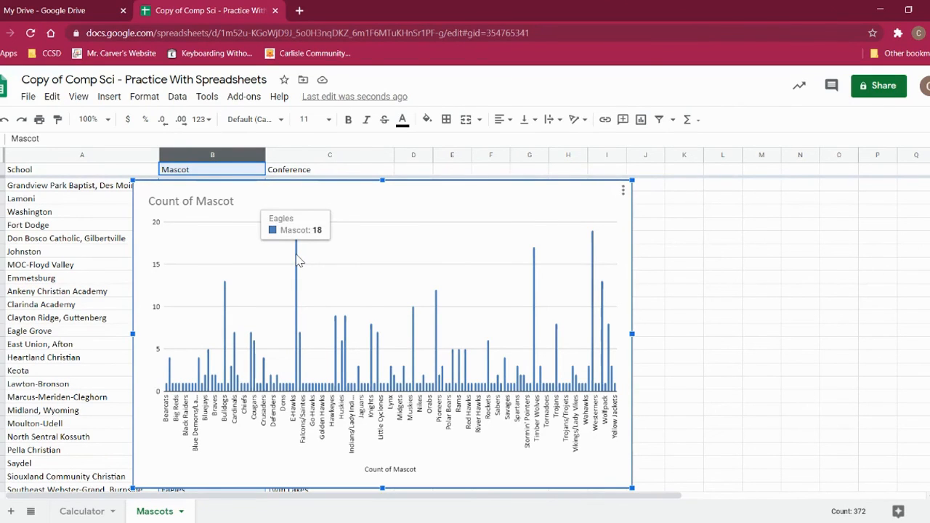
mouse_move(558, 376)
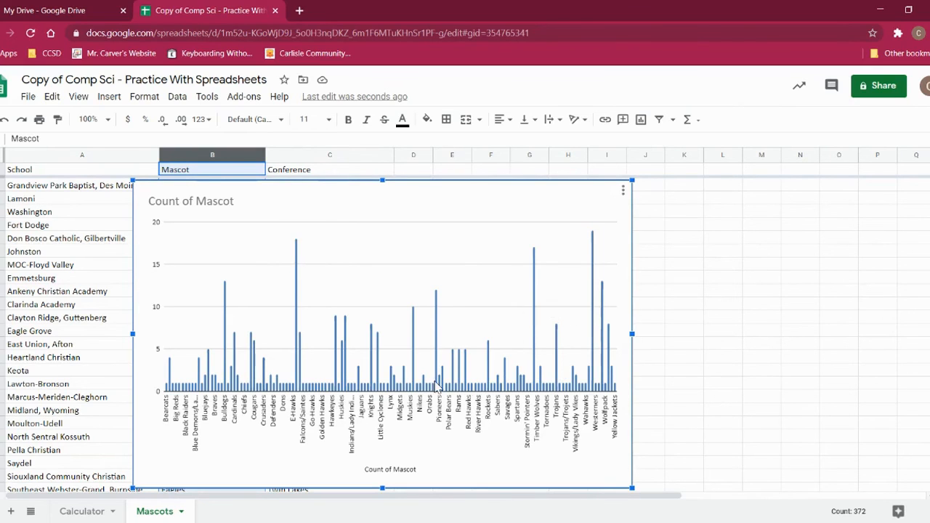
mouse_move(378, 369)
mouse_move(486, 398)
mouse_move(454, 395)
left_click(98, 516)
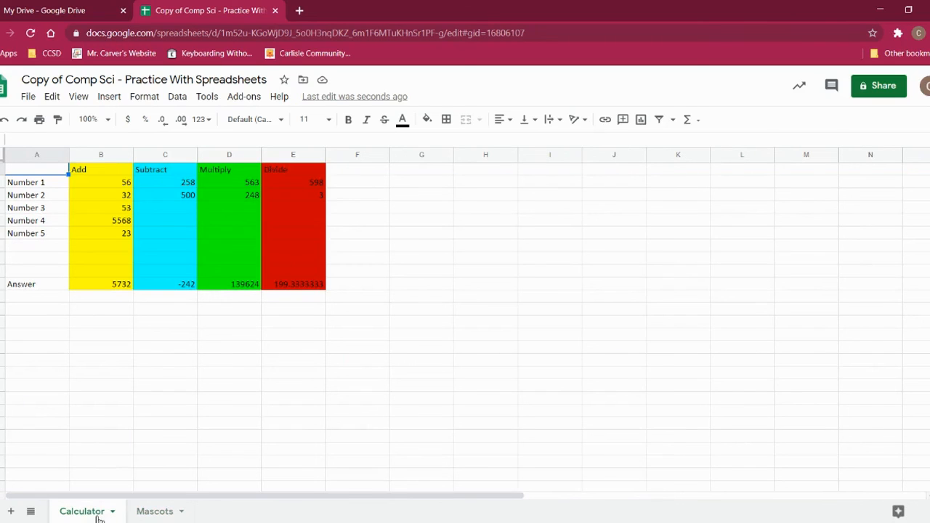